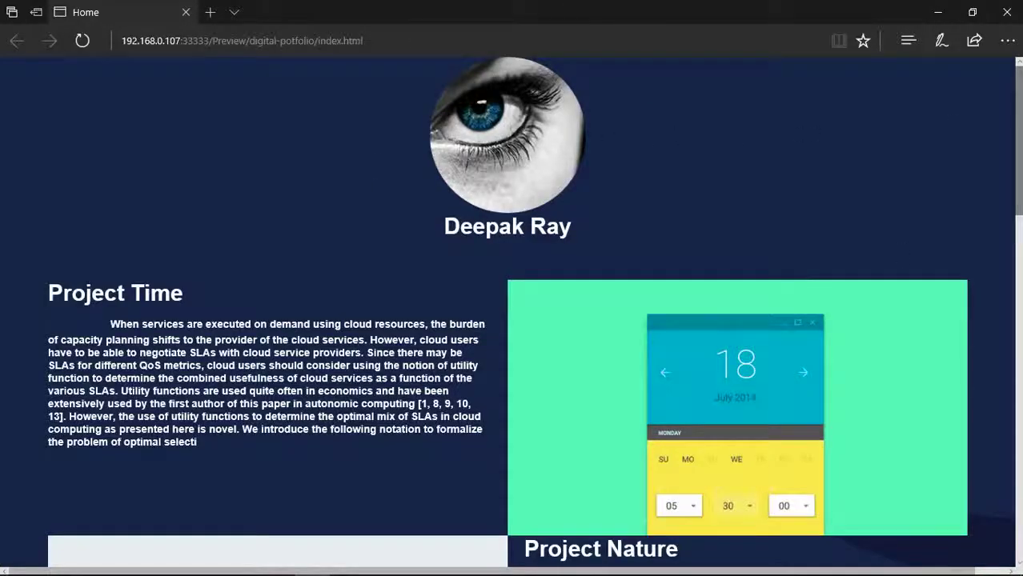
# Step: Look through the finished portfolio page in the browser, from the profile header past the project sections to the image gallery
pyautogui.scroll(-2, 513, 312)
pyautogui.scroll(2, 671, 136)
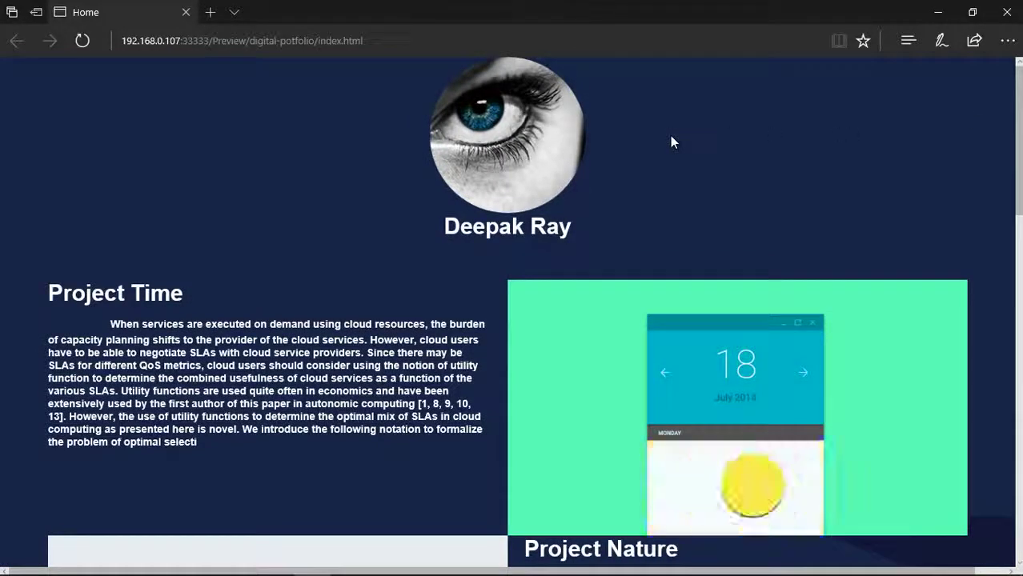
pyautogui.moveTo(1018, 126); pyautogui.dragTo(1020, 135)
pyautogui.scroll(-5, 1020, 138)
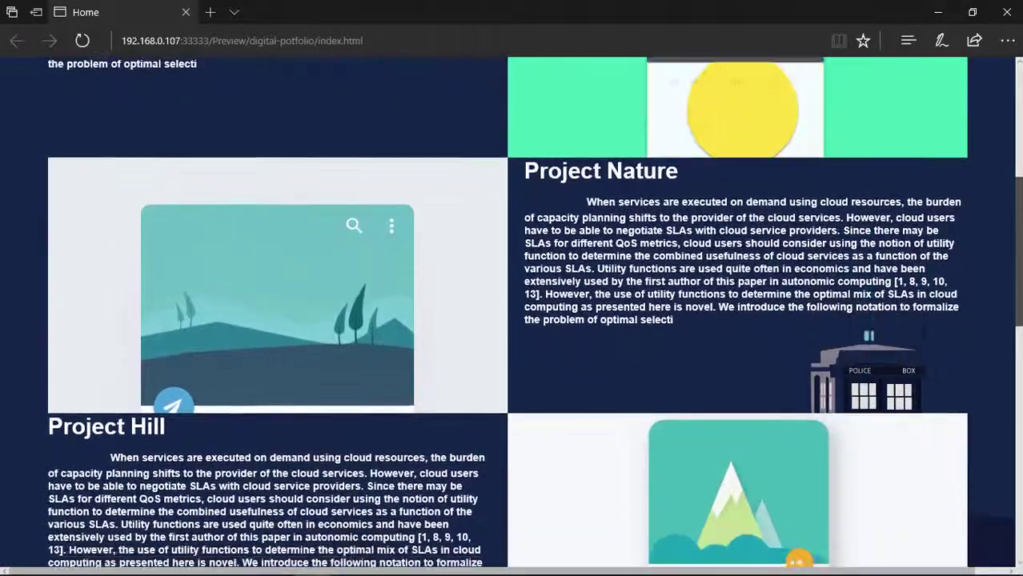
pyautogui.scroll(3, 456, 416)
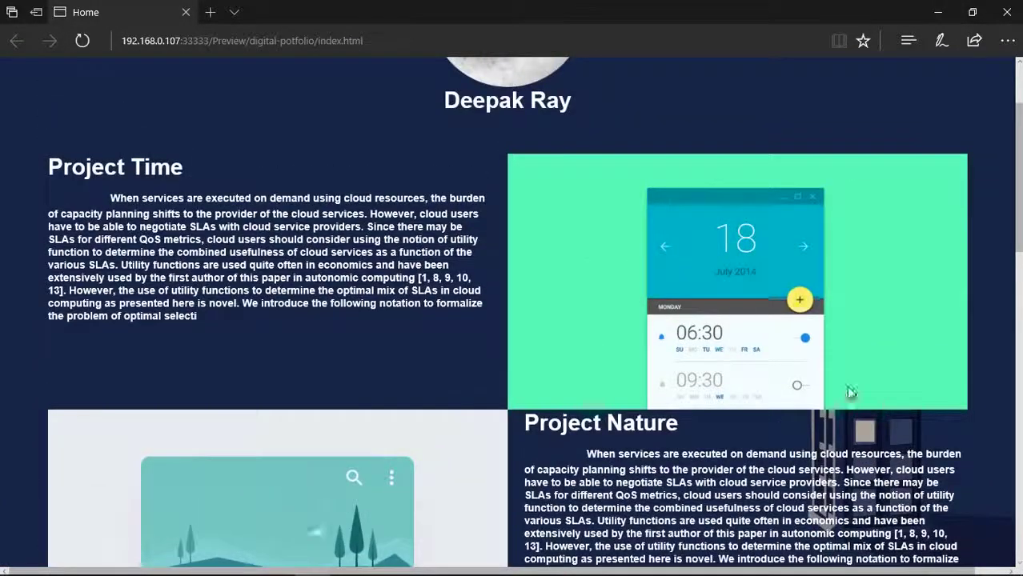
pyautogui.scroll(-4, 631, 252)
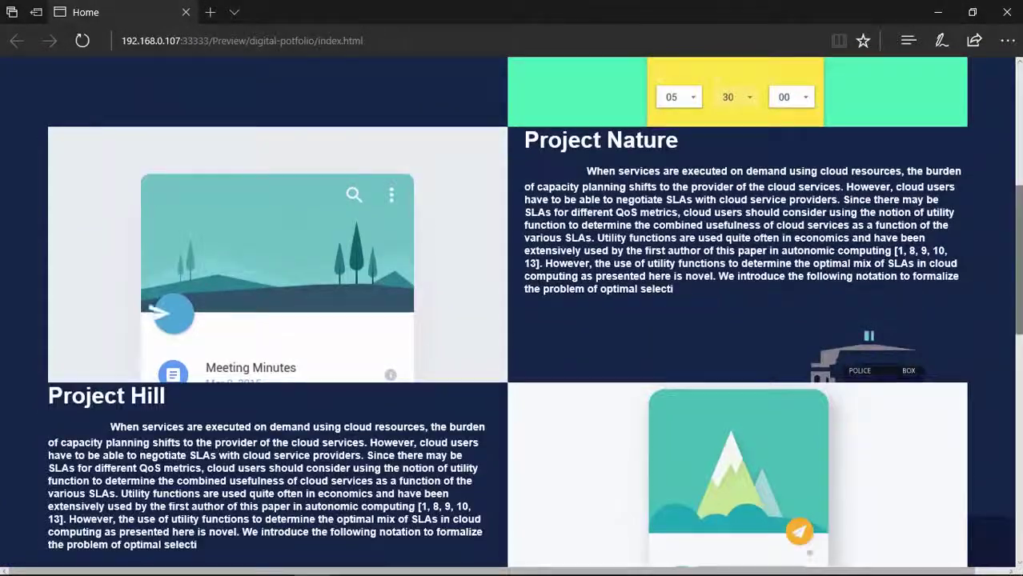
pyautogui.scroll(-4, 630, 252)
pyautogui.scroll(-3, 630, 251)
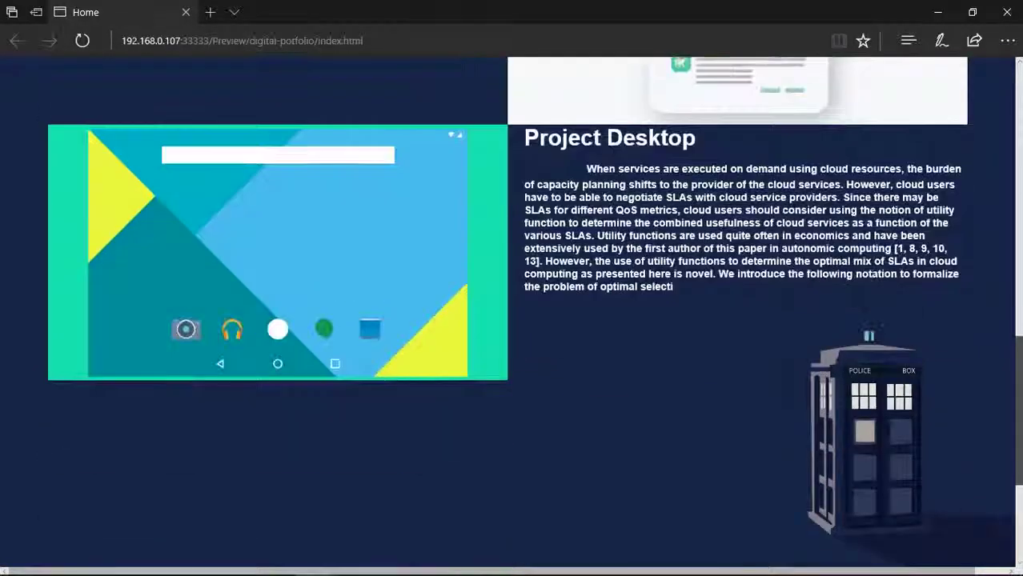
pyautogui.scroll(-1, 630, 252)
pyautogui.scroll(-2, 630, 252)
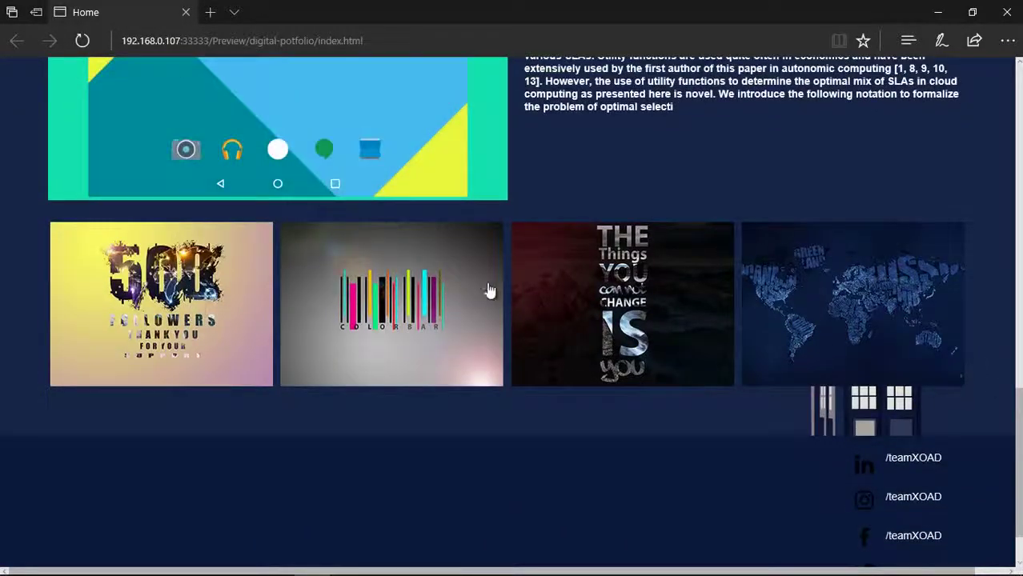
# Step: Preview the gallery's "500 Followers" image enlarged in its lightbox and close it again
pyautogui.click(188, 288)
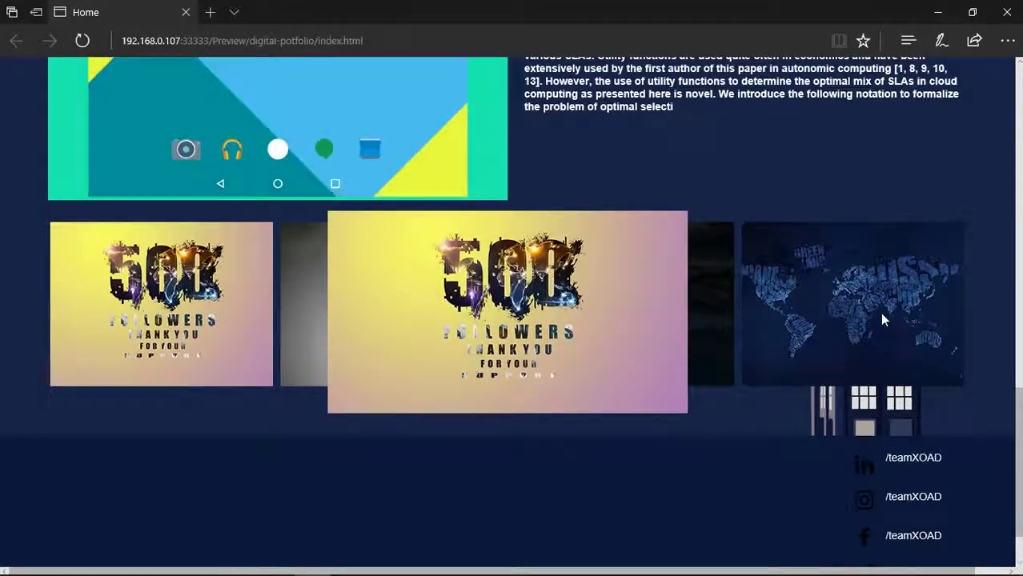
pyautogui.press('Right')
pyautogui.press('Right')
pyautogui.press('Right')
pyautogui.press('Right')
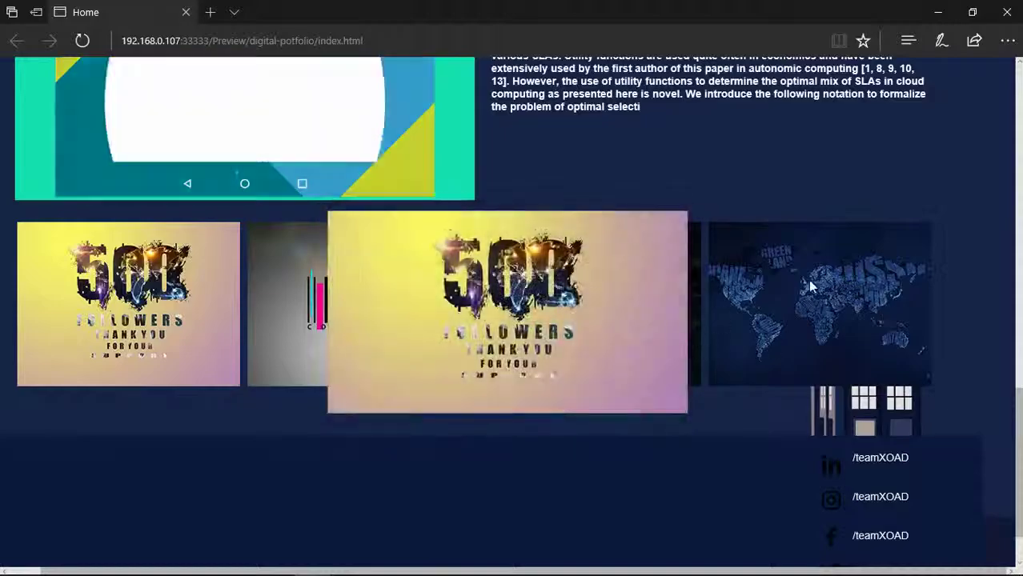
pyautogui.click(951, 171)
pyautogui.scroll(-1, 833, 407)
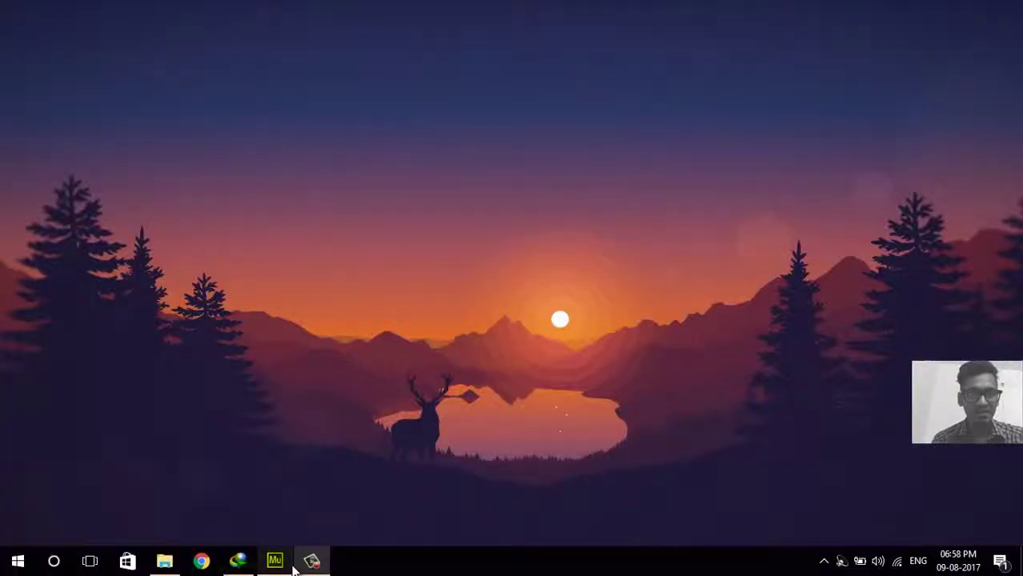
# Step: Switch to Adobe Muse and bring up the Home page of the Digital Potfolio site for design
pyautogui.click(272, 562)
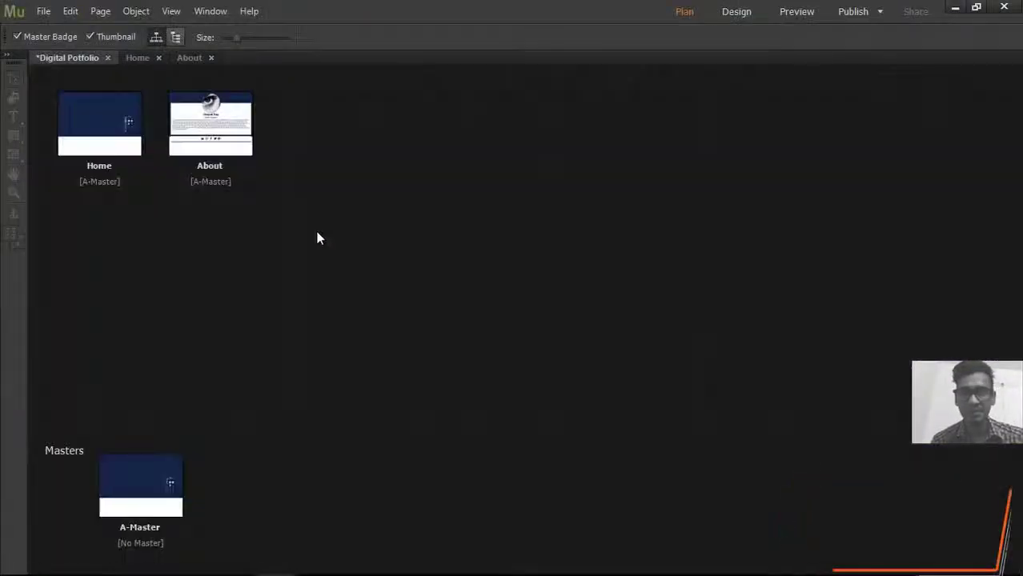
pyautogui.click(210, 152)
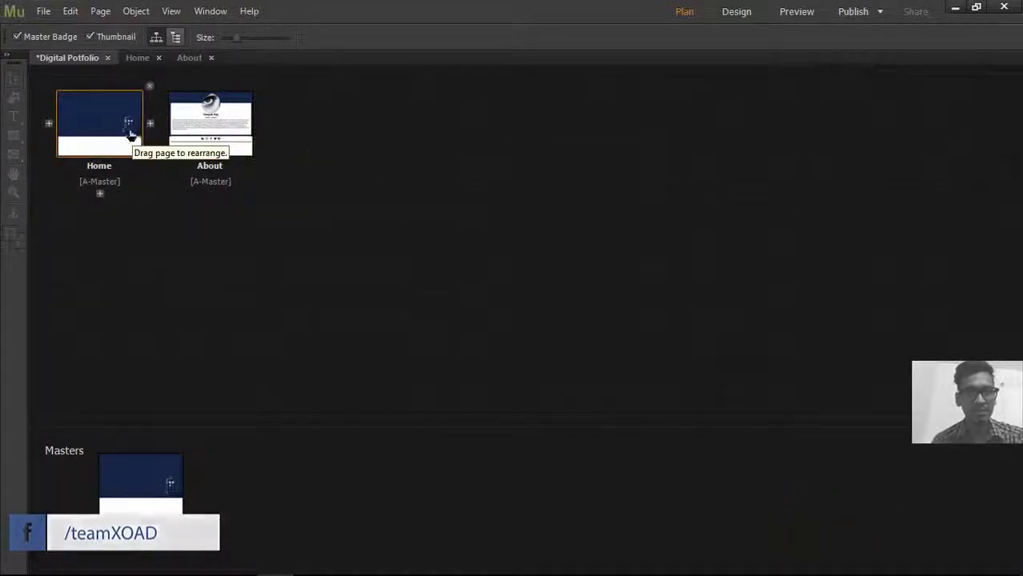
pyautogui.click(140, 58)
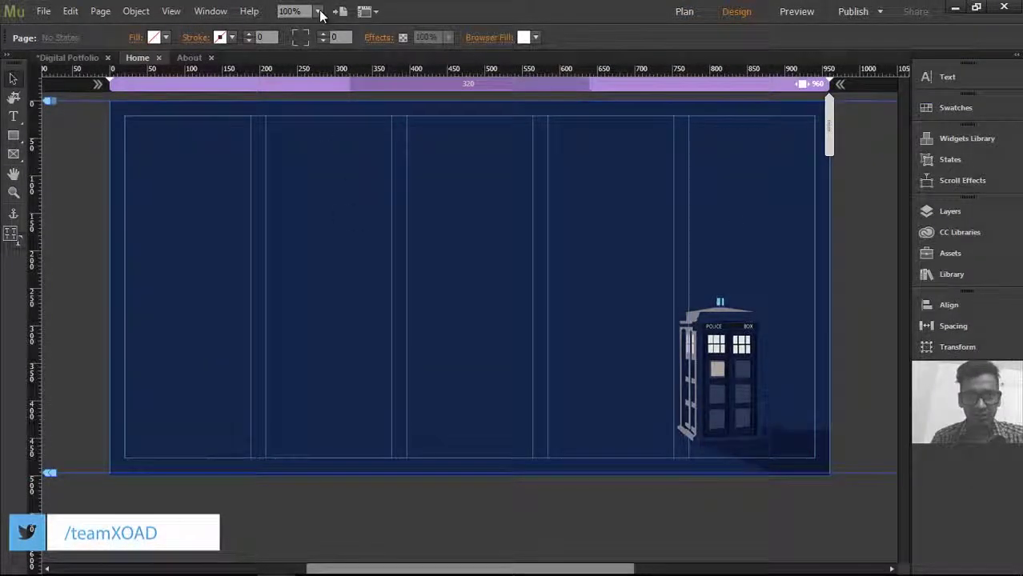
pyautogui.click(319, 12)
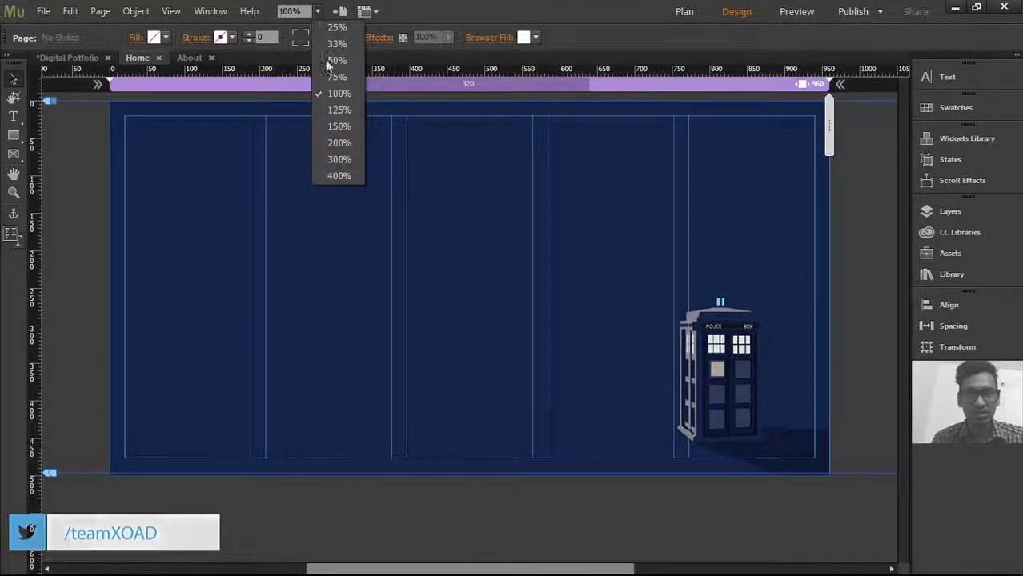
pyautogui.click(565, 298)
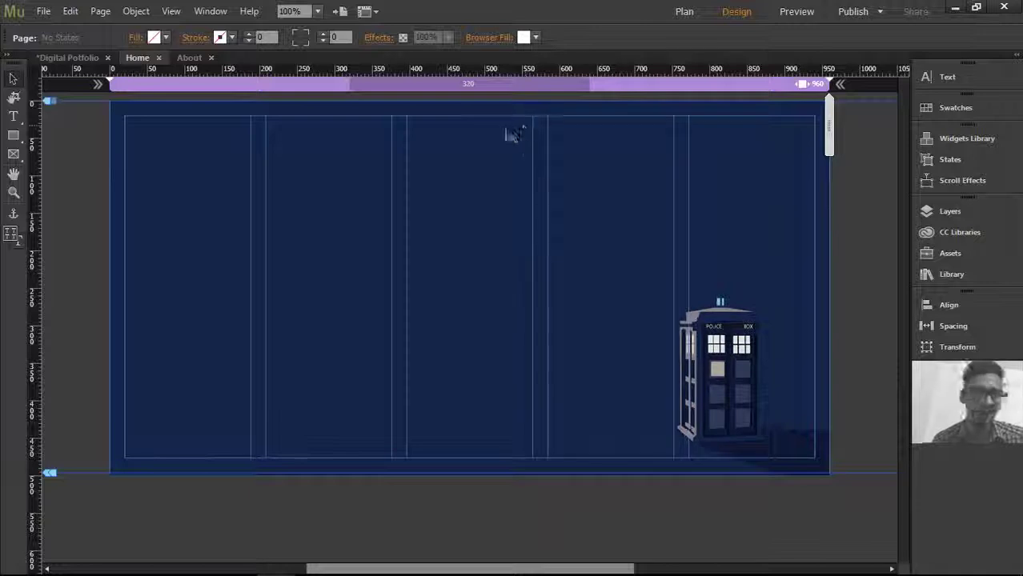
# Step: Draw a square in the middle column of the Home page and move it against the page's top edge, at X 376, Y 0
pyautogui.click(13, 135)
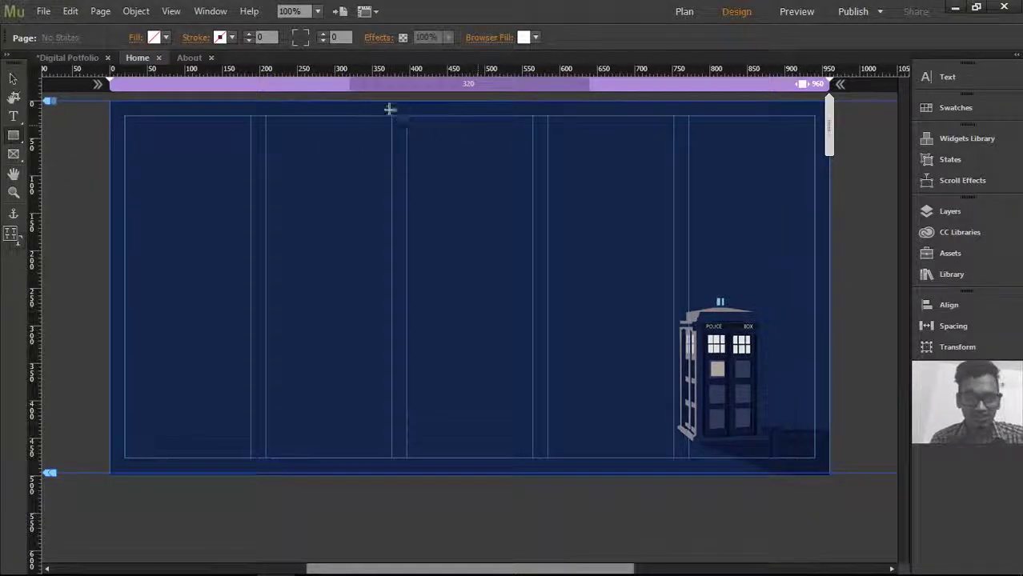
pyautogui.moveTo(392, 106); pyautogui.dragTo(548, 262)
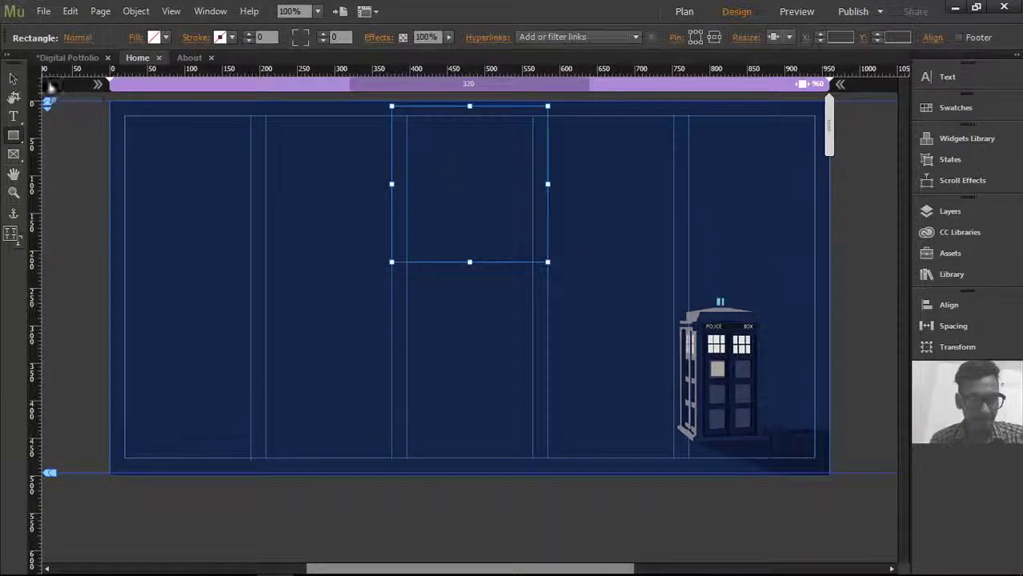
pyautogui.press('v')
pyautogui.moveTo(477, 205); pyautogui.dragTo(477, 202)
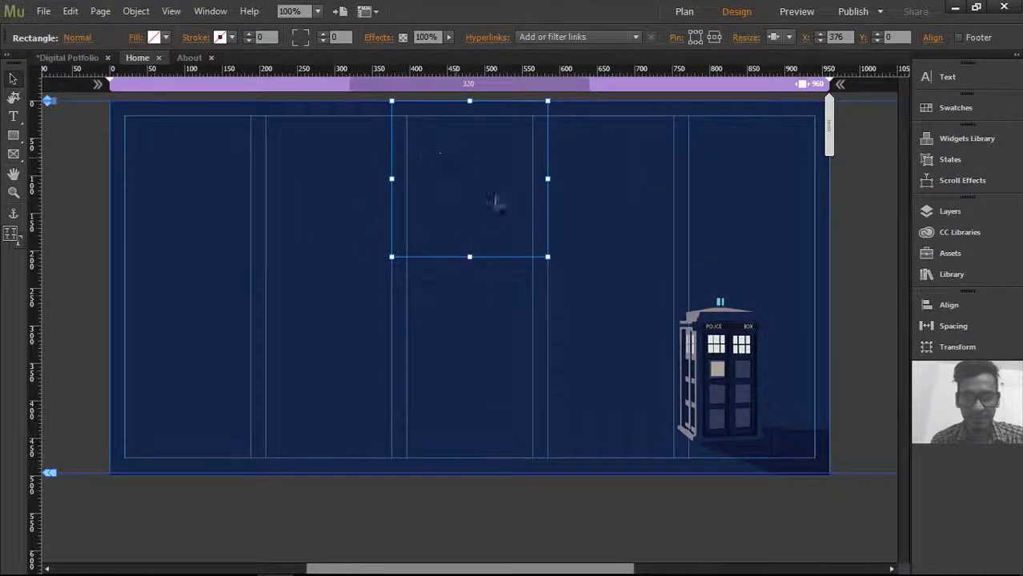
# Step: Round all corners of the square with a radius of 200 to make it a circle
pyautogui.click(307, 37)
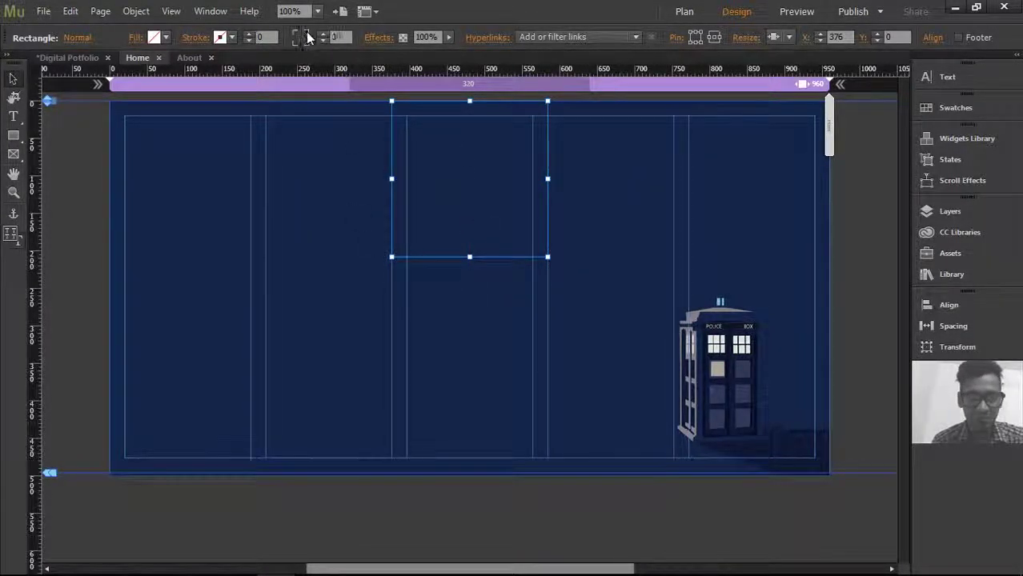
pyautogui.moveTo(342, 37); pyautogui.dragTo(310, 40)
pyautogui.write('200')
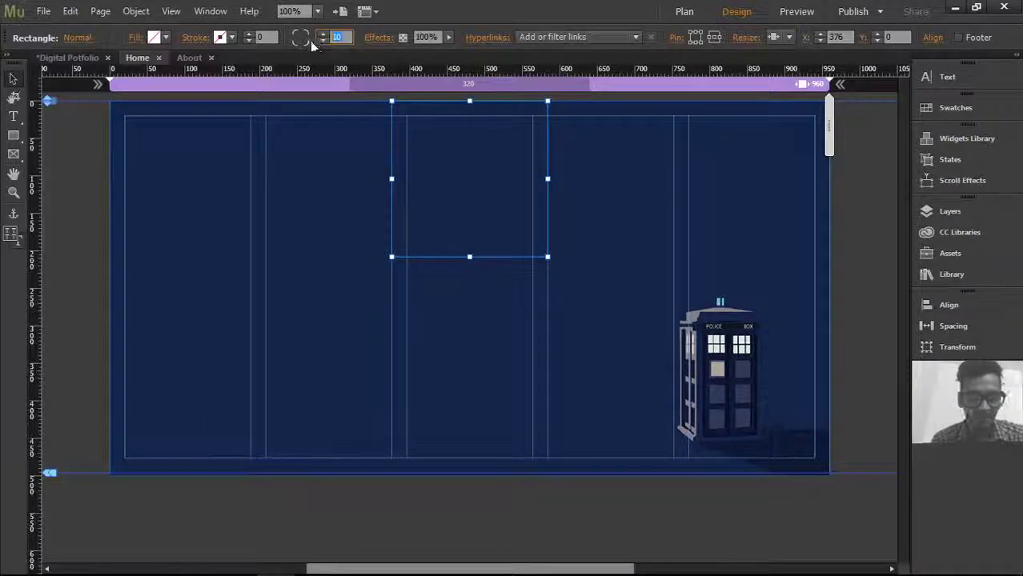
pyautogui.press('Return')
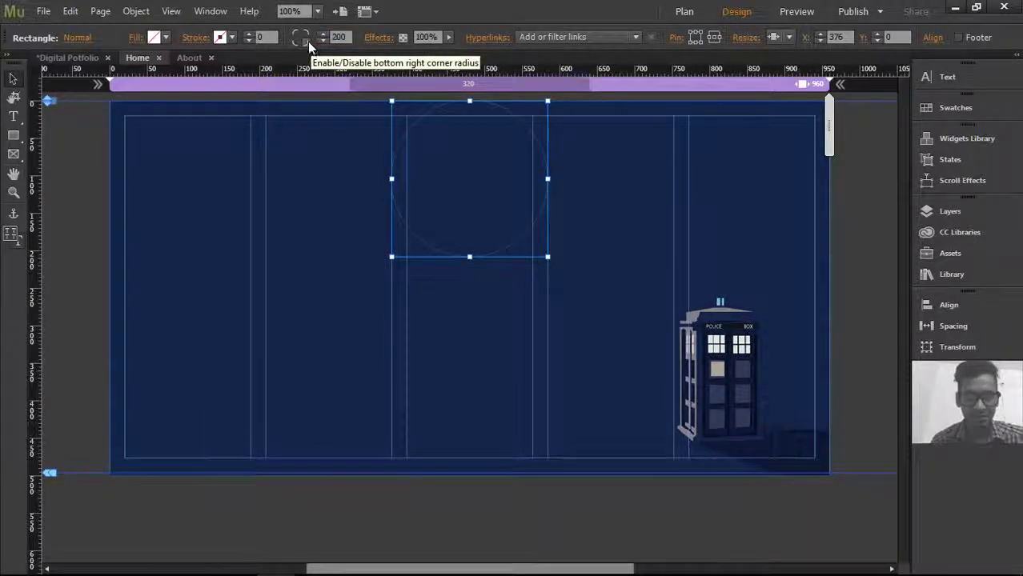
# Step: Fill the circle with the image thumb-1920-317313.jpg, using Scale to Fill fitting and a centred position
pyautogui.click(153, 37)
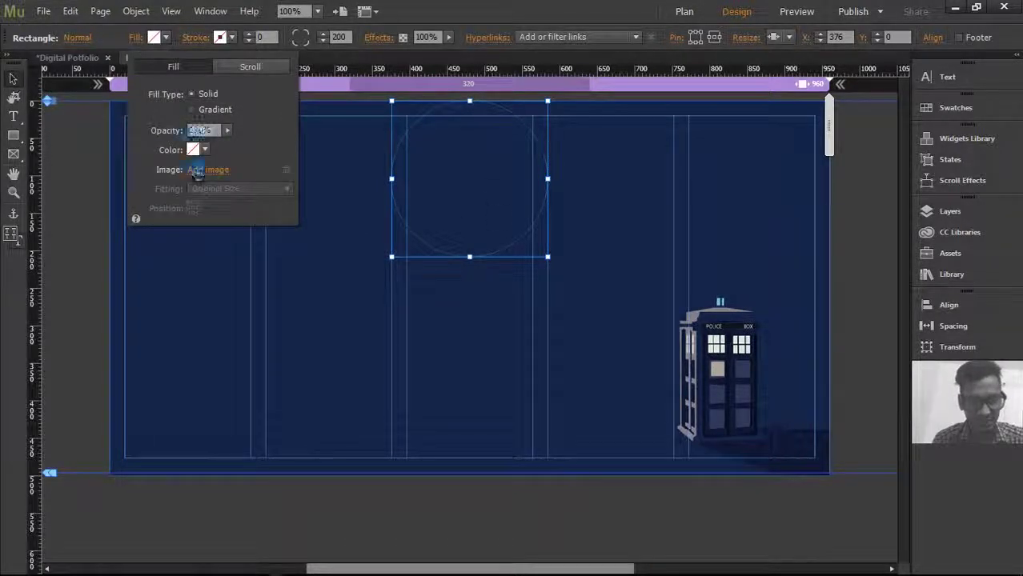
pyautogui.click(199, 170)
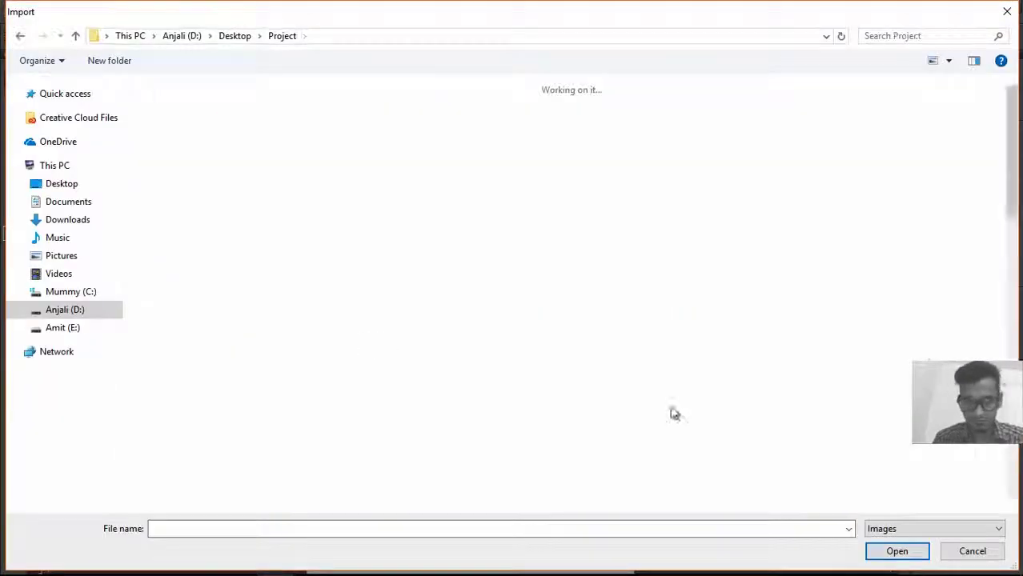
pyautogui.doubleClick(864, 226)
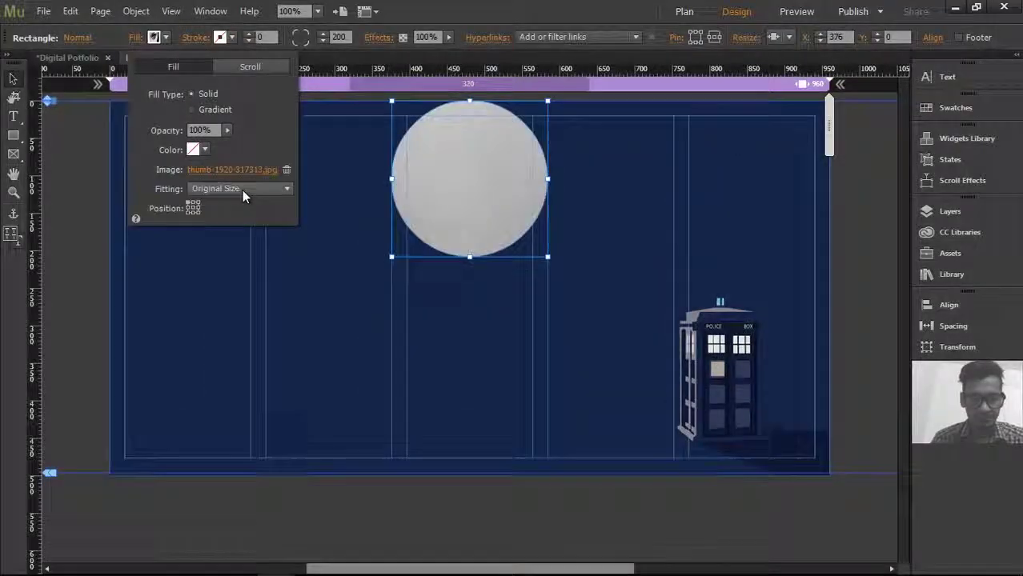
pyautogui.click(244, 189)
pyautogui.click(214, 218)
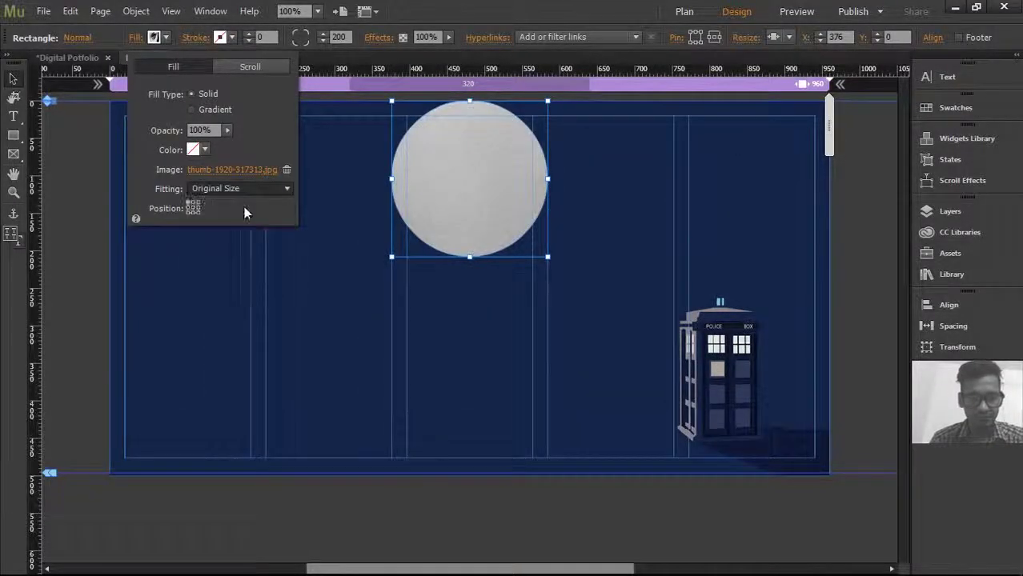
pyautogui.click(196, 209)
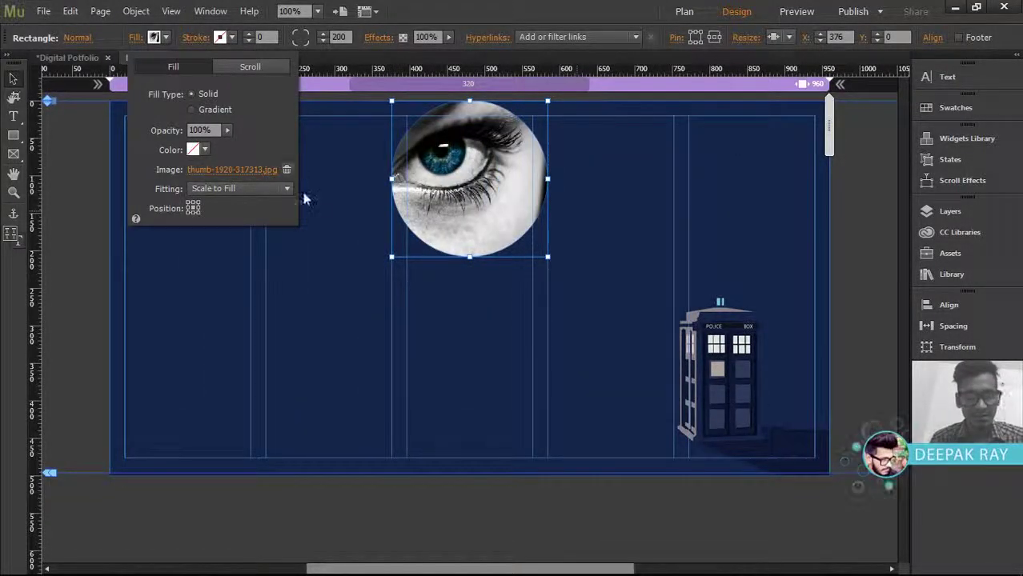
pyautogui.click(327, 204)
# Step: Add a text frame as wide as the circle just below it, containing the portfolio owner's full name
pyautogui.click(14, 117)
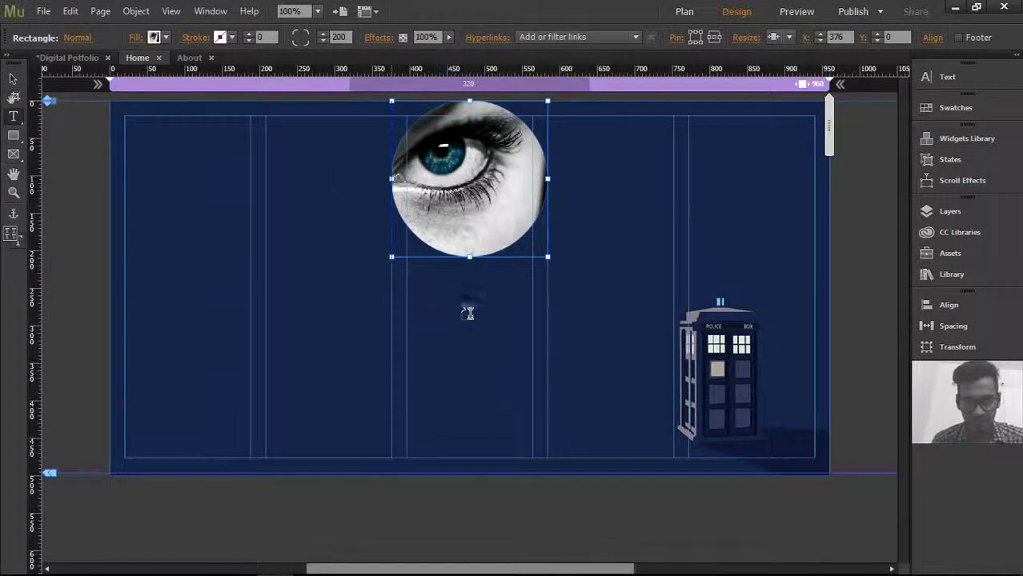
pyautogui.moveTo(391, 264); pyautogui.dragTo(549, 298)
pyautogui.write('D')
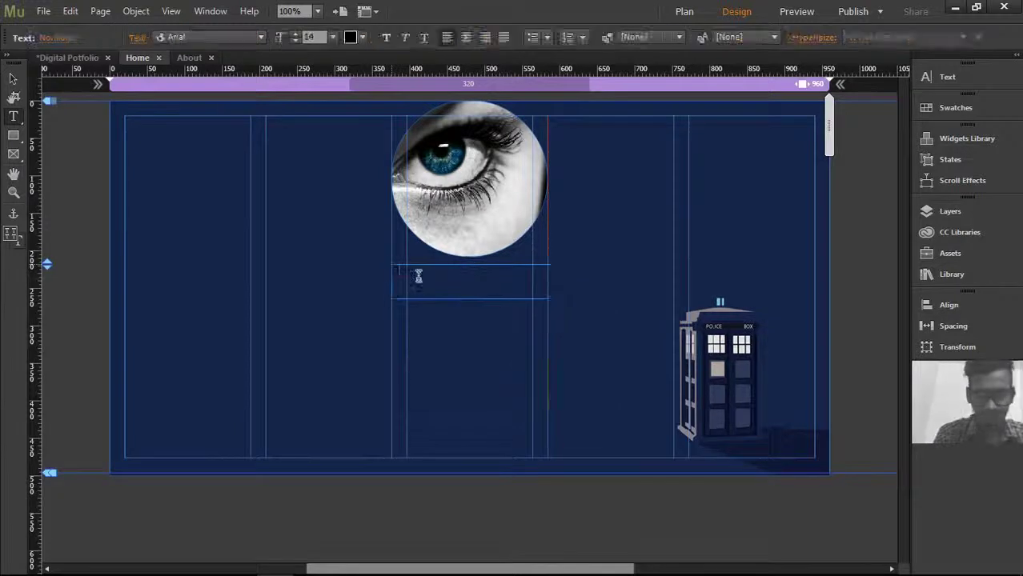
pyautogui.write('escription')
# Step: Format the whole name as white (FFFFFF), size 30, centred and bold
pyautogui.hotkey('ctrl', 'a')
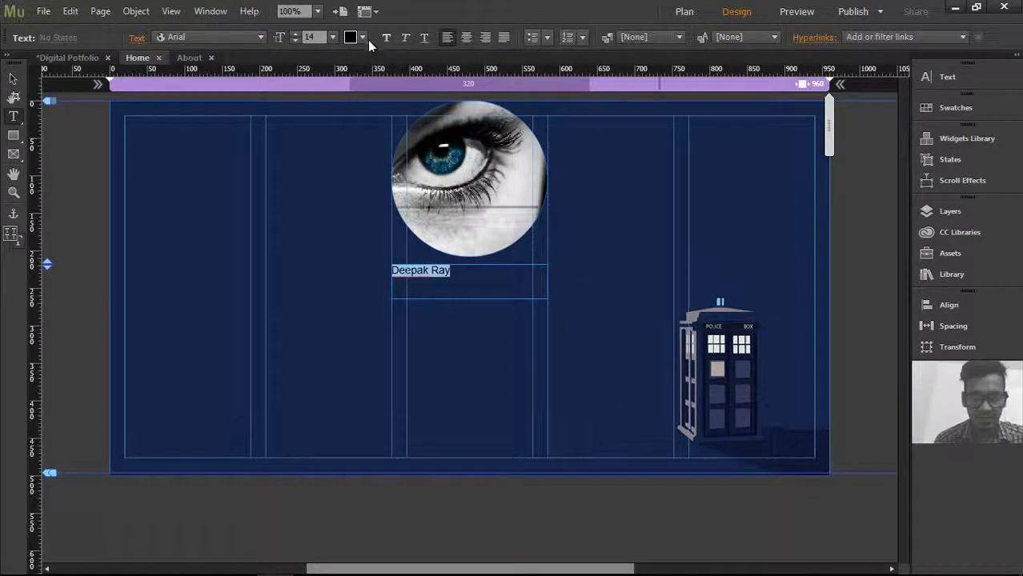
pyautogui.click(362, 37)
pyautogui.click(549, 60)
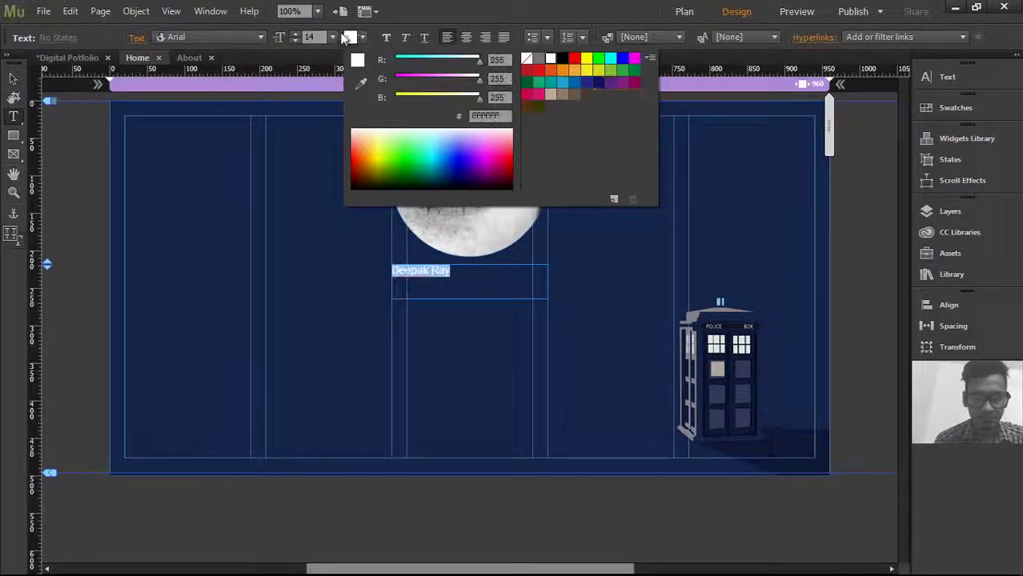
pyautogui.click(332, 36)
pyautogui.click(360, 198)
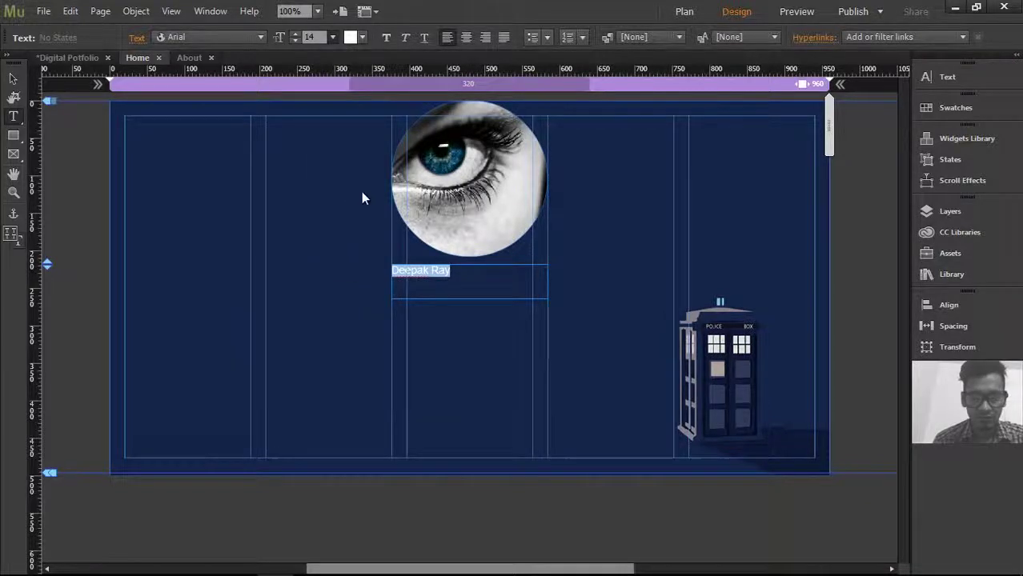
pyautogui.click(466, 37)
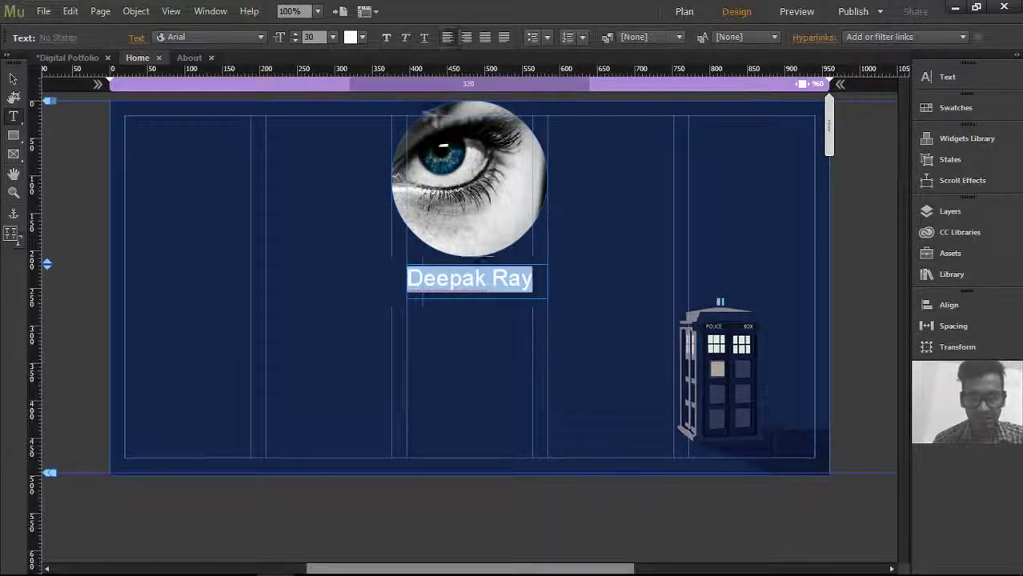
pyautogui.click(387, 37)
# Step: Move the name's text frame up until it touches the bottom of the circular image, keeping it horizontally centred
pyautogui.click(13, 78)
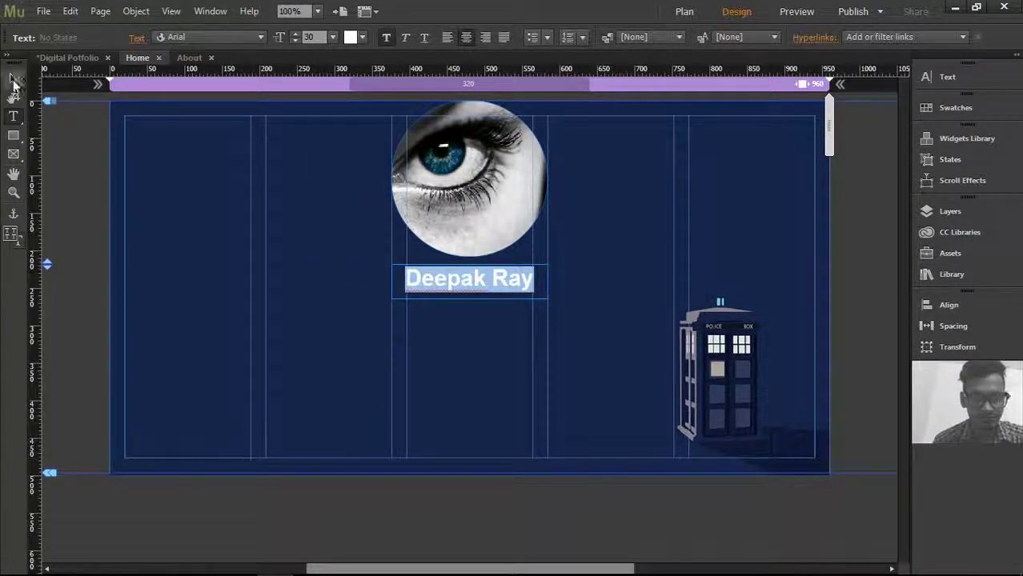
pyautogui.click(506, 284)
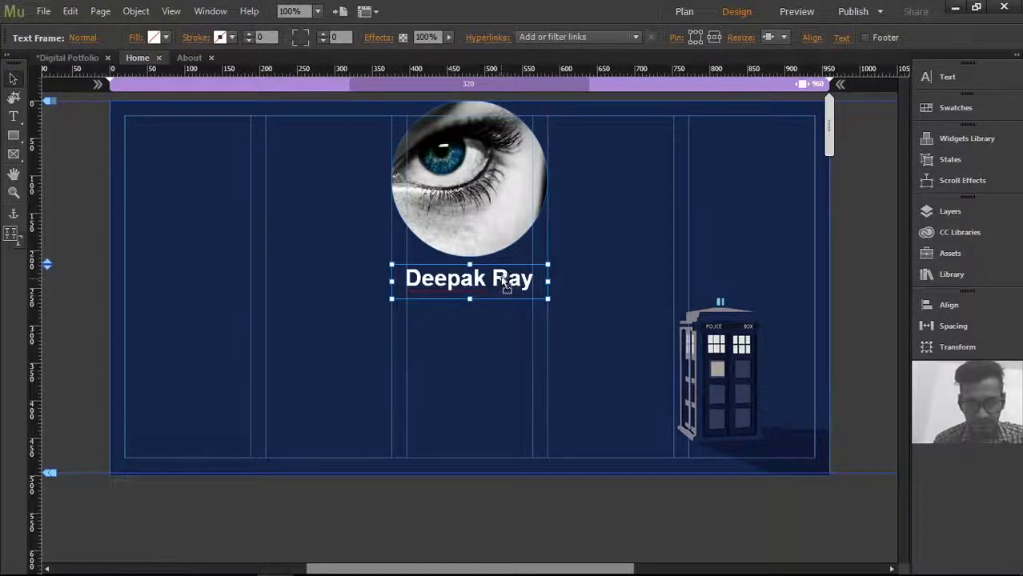
pyautogui.moveTo(504, 284); pyautogui.dragTo(504, 276)
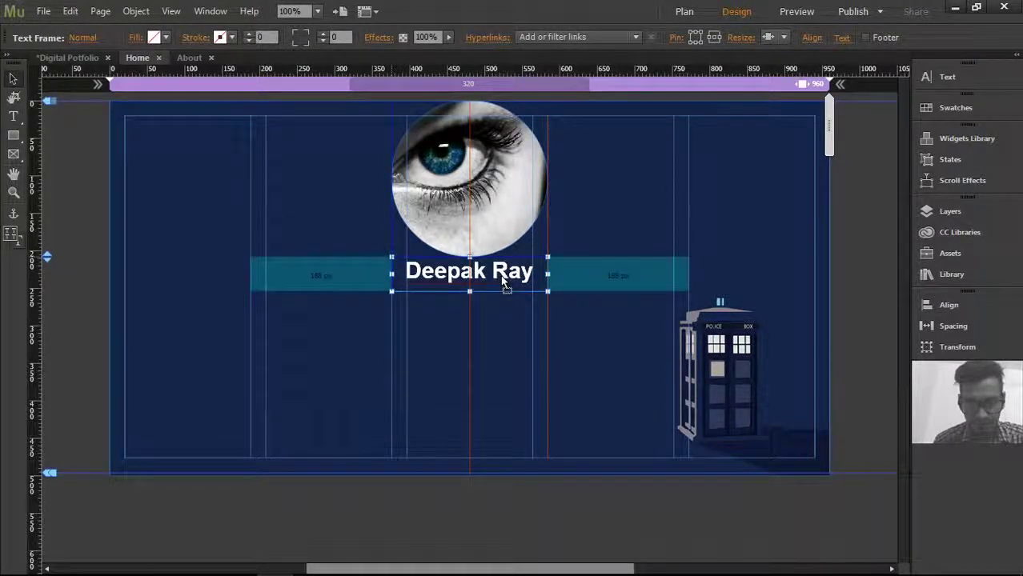
pyautogui.click(282, 334)
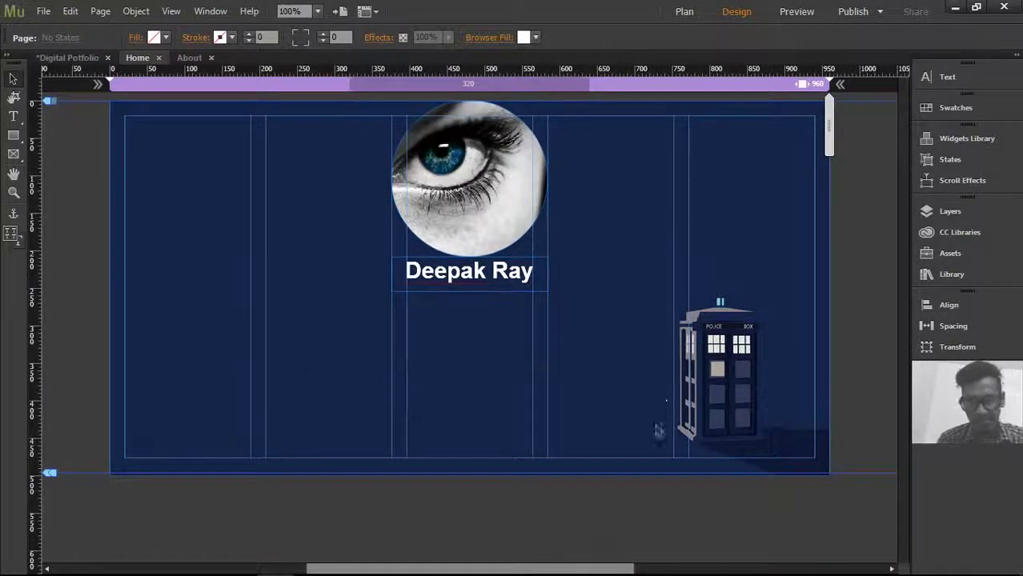
# Step: Extend the Home page downward to a height of about 1600 px
pyautogui.click(318, 11)
pyautogui.click(330, 43)
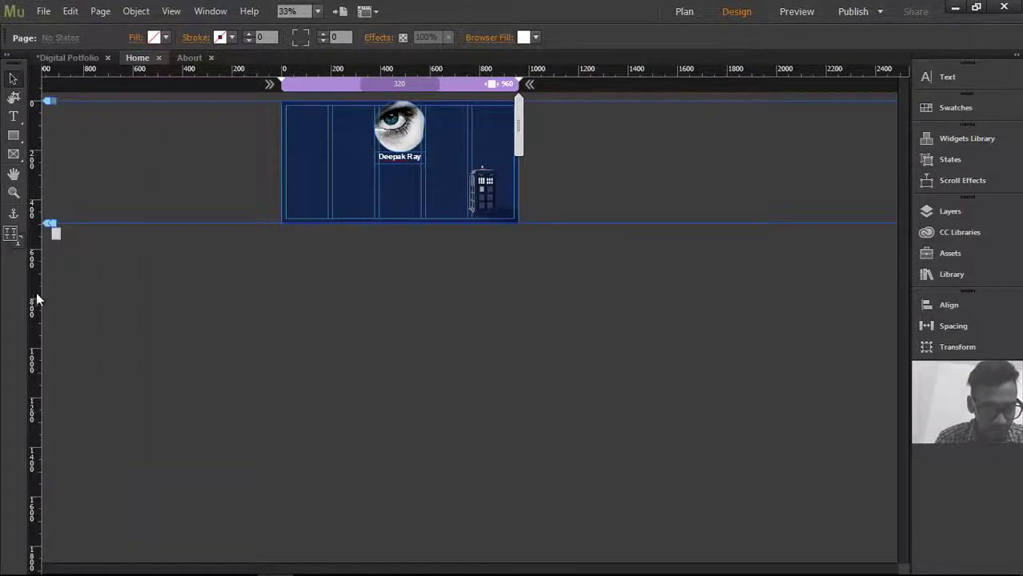
pyautogui.moveTo(36, 299); pyautogui.dragTo(36, 513)
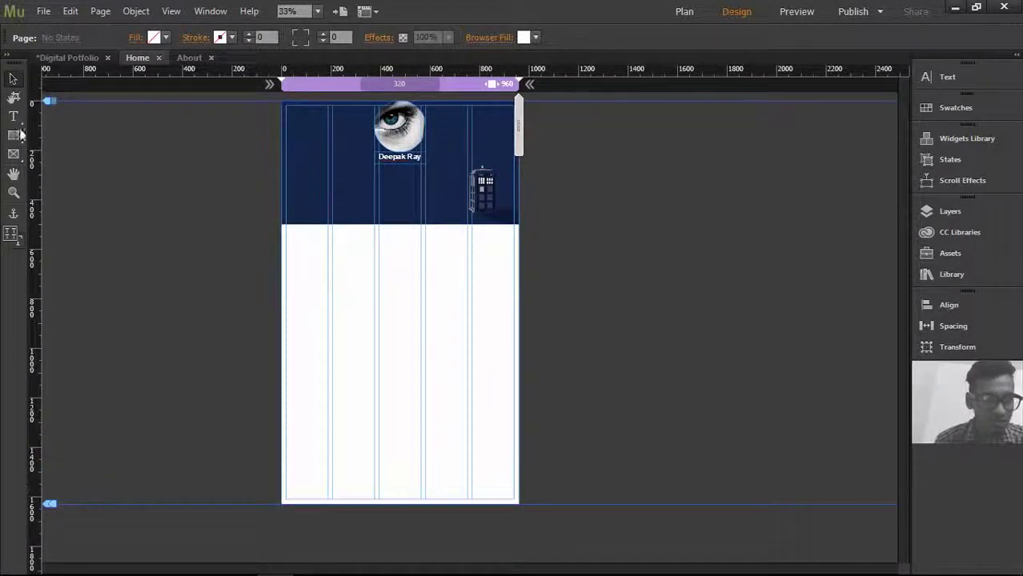
# Step: Draw a rectangle about 620 by 296 px from the page's horizontal centre past its right edge, overlapping the blue banner's bottom
pyautogui.click(12, 135)
pyautogui.moveTo(399, 182)
pyautogui.mouseDown()
pyautogui.moveTo(428, 297)
pyautogui.moveTo(530, 286)
pyautogui.moveTo(555, 256)
pyautogui.mouseUp()
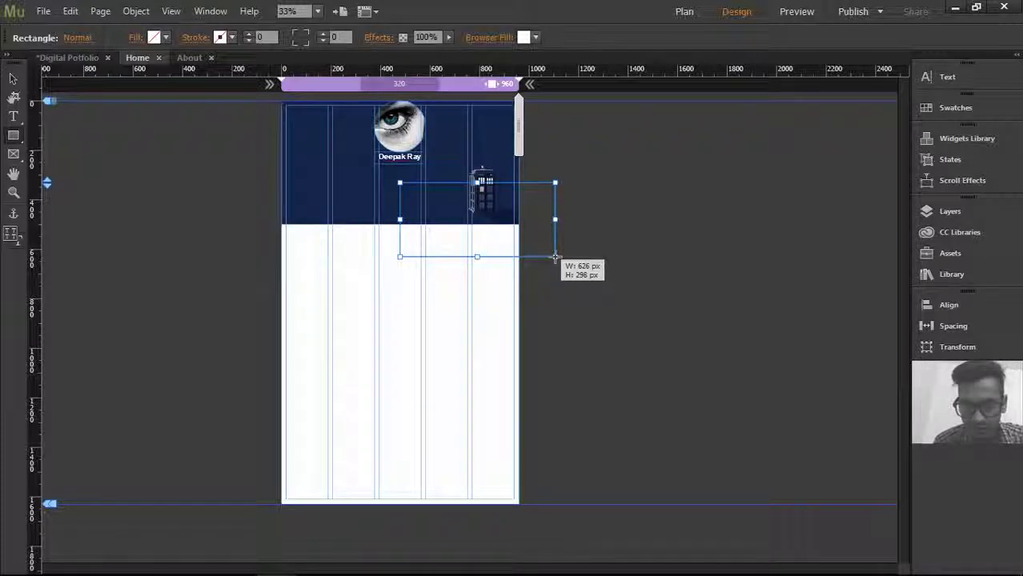
pyautogui.moveTo(555, 257); pyautogui.dragTo(555, 257)
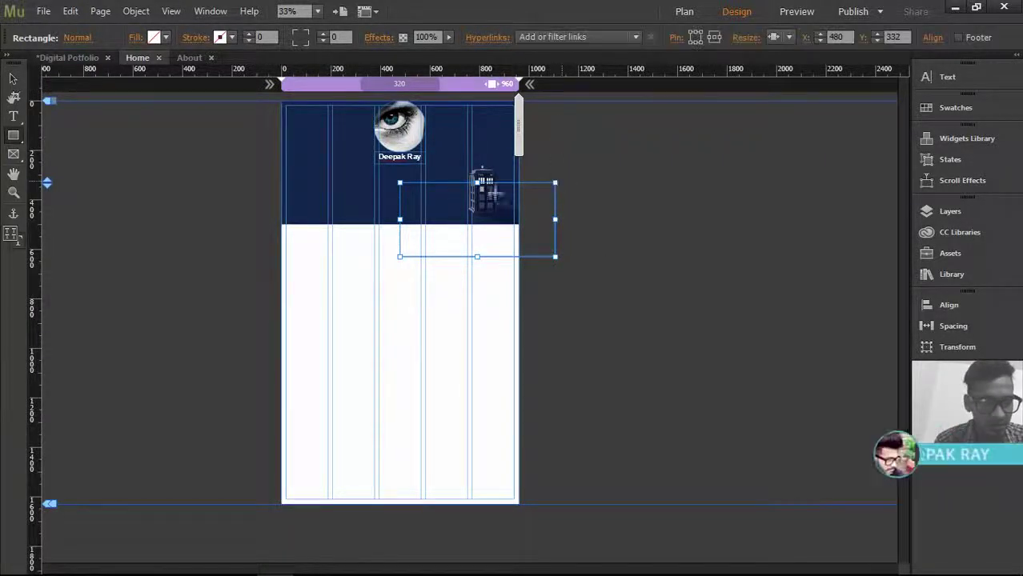
pyautogui.click(13, 78)
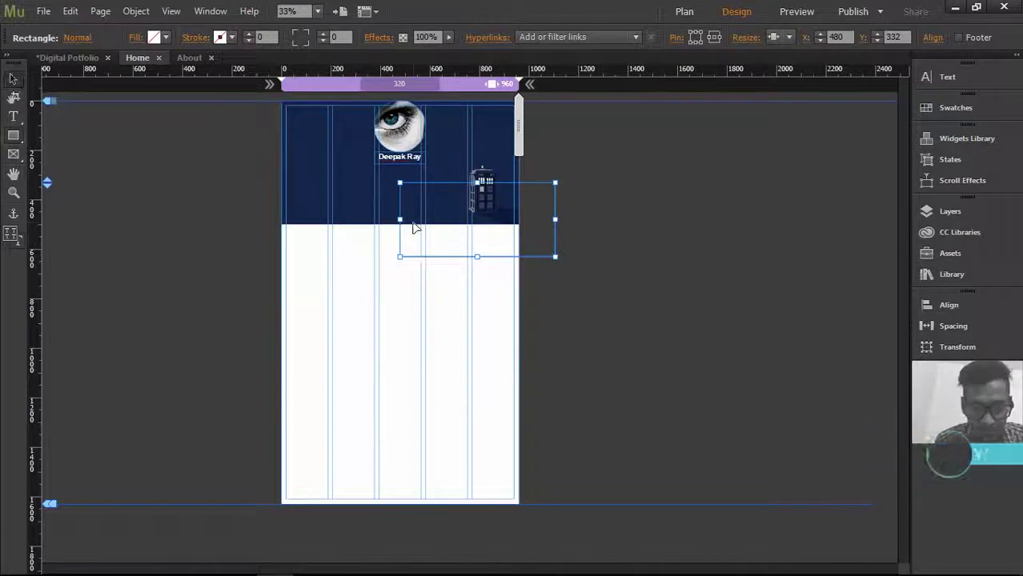
pyautogui.moveTo(400, 219)
pyautogui.mouseDown()
pyautogui.moveTo(455, 221)
pyautogui.moveTo(400, 219)
pyautogui.mouseUp()
pyautogui.moveTo(555, 220); pyautogui.dragTo(546, 218)
# Step: Fill the rectangle with light blue (29ABE2)
pyautogui.click(317, 12)
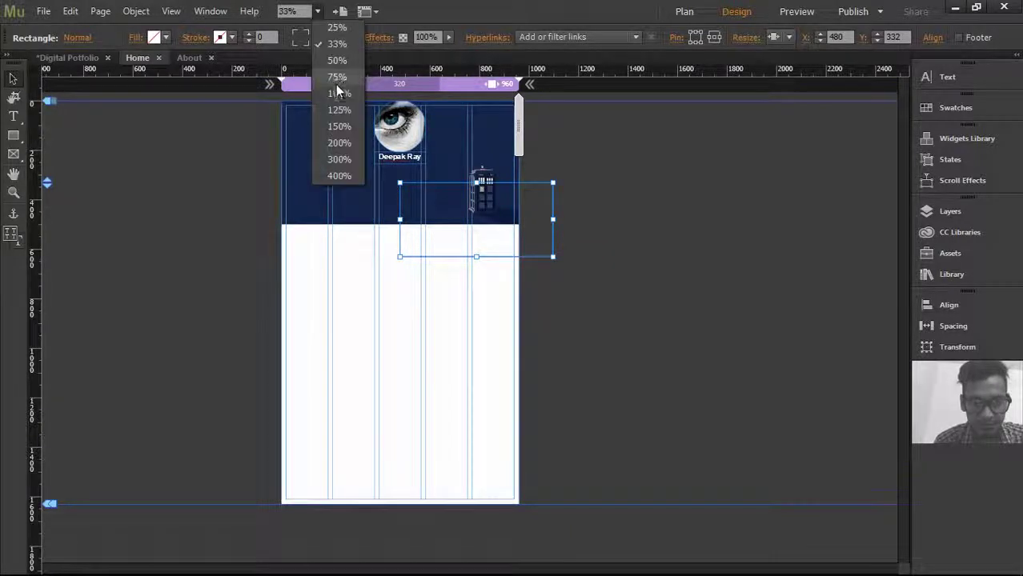
pyautogui.click(338, 93)
pyautogui.moveTo(903, 311); pyautogui.dragTo(897, 197)
pyautogui.scroll(3, 898, 201)
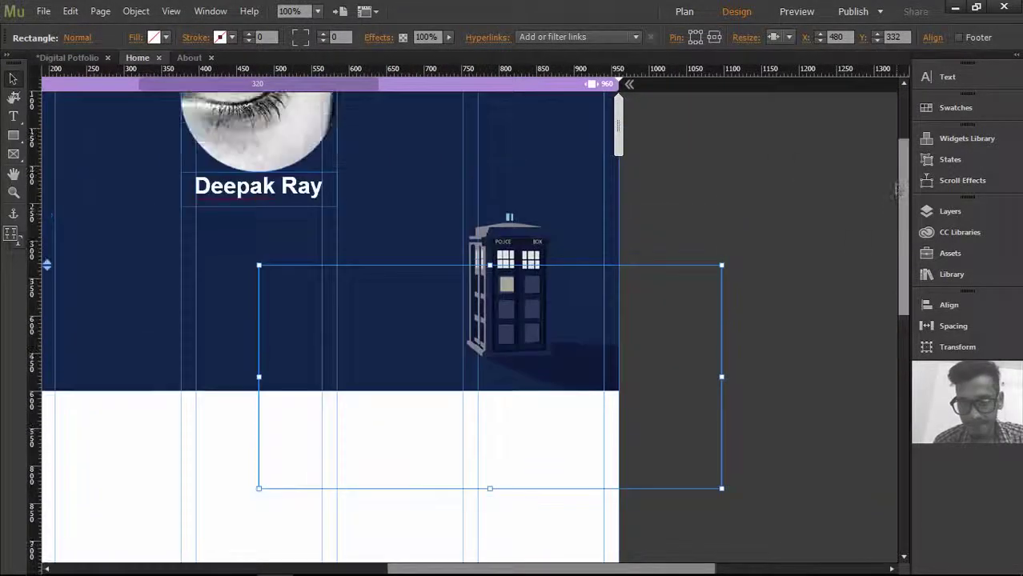
pyautogui.click(318, 12)
pyautogui.click(330, 25)
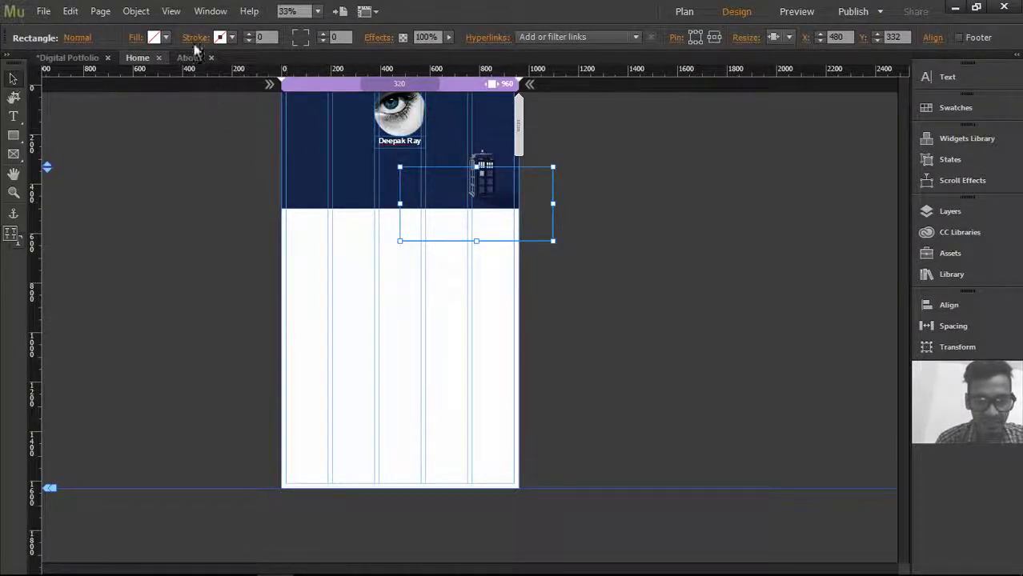
pyautogui.click(163, 38)
pyautogui.click(164, 36)
pyautogui.click(165, 38)
pyautogui.click(365, 81)
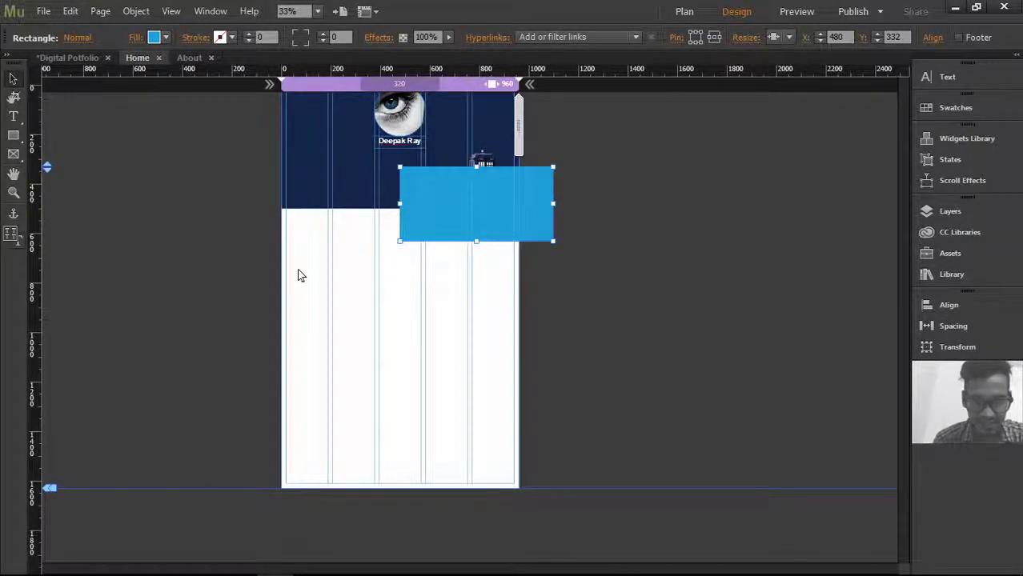
# Step: Duplicate the blue rectangle three times corner to corner in a staggered column, at X -137, Y 630; X 480, Y 928; X -137, Y 1226
pyautogui.hotkey('ctrl', 'v')
pyautogui.moveTo(452, 326); pyautogui.dragTo(306, 282)
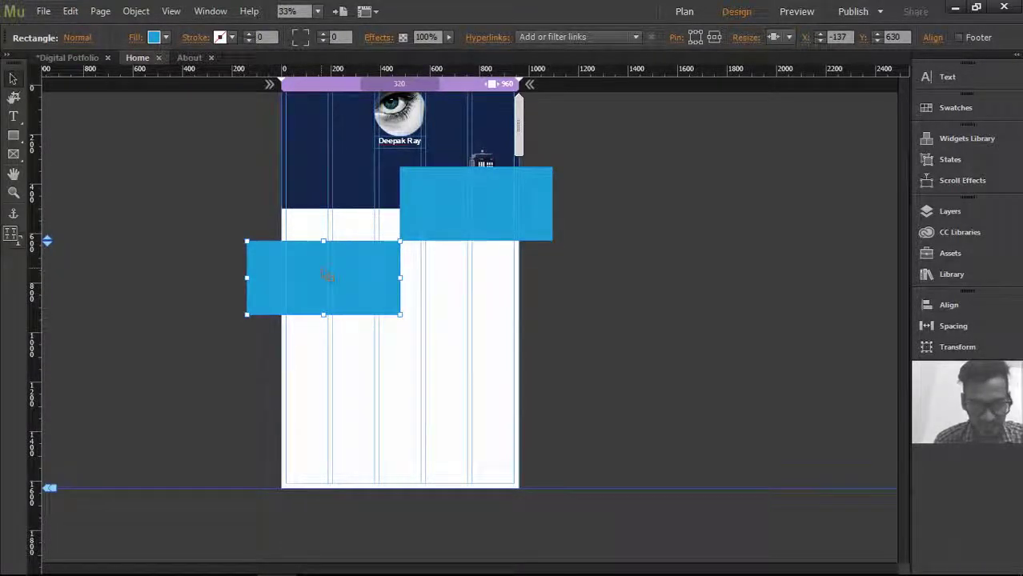
pyautogui.moveTo(322, 270); pyautogui.dragTo(475, 343)
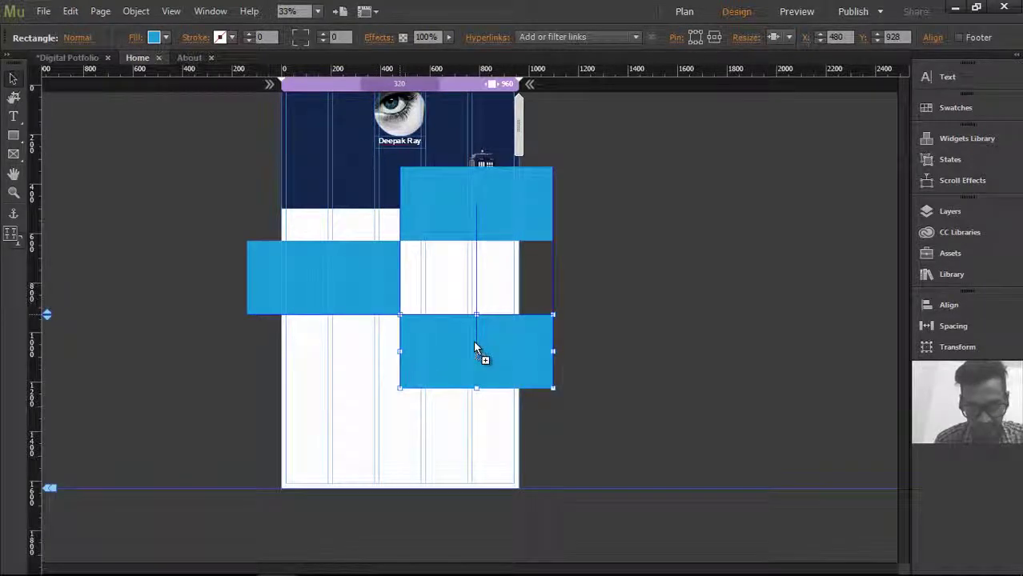
pyautogui.moveTo(477, 348); pyautogui.dragTo(319, 415)
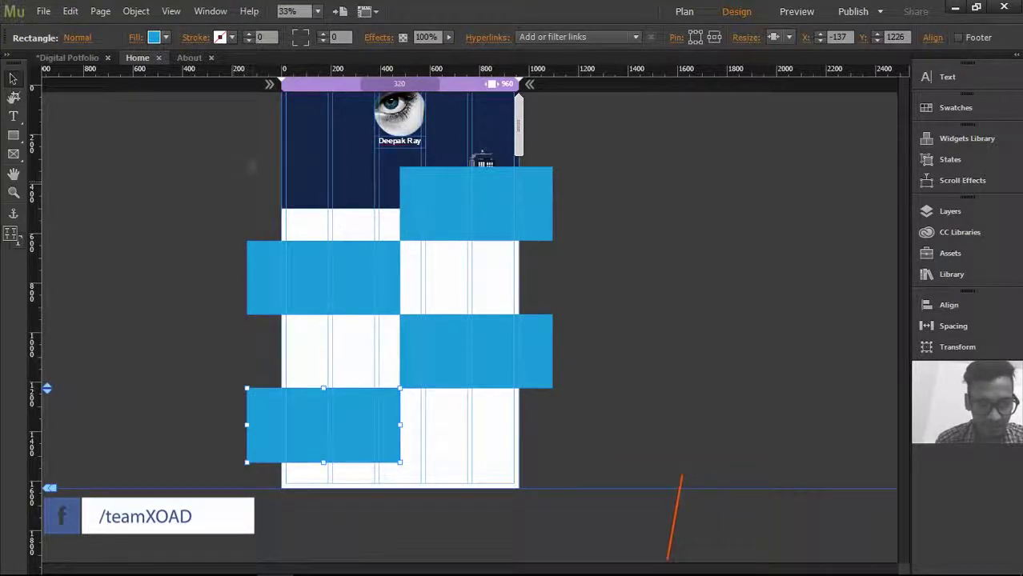
# Step: Remove the blue fill colour from the topmost rectangle
pyautogui.click(170, 239)
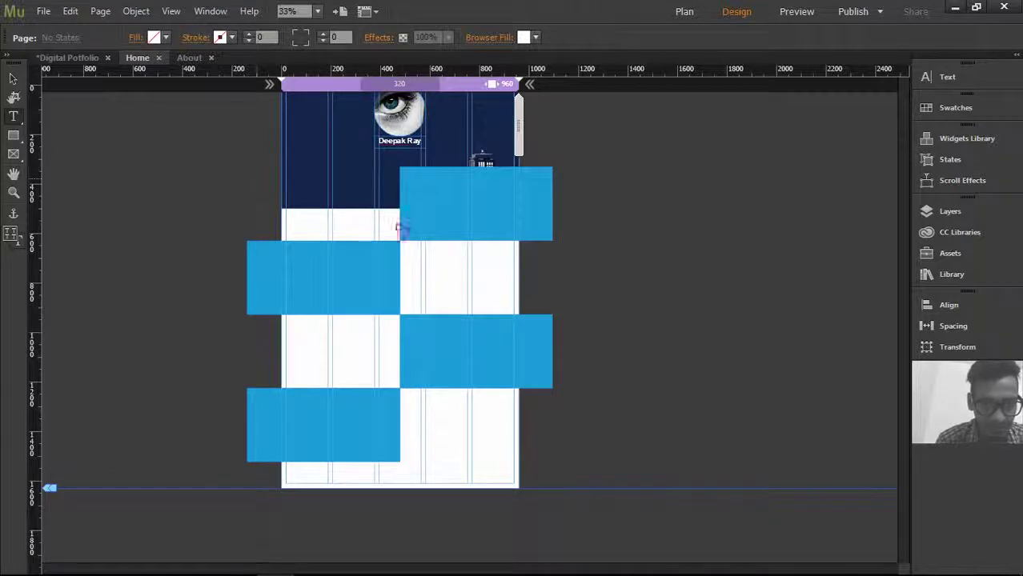
pyautogui.press('v')
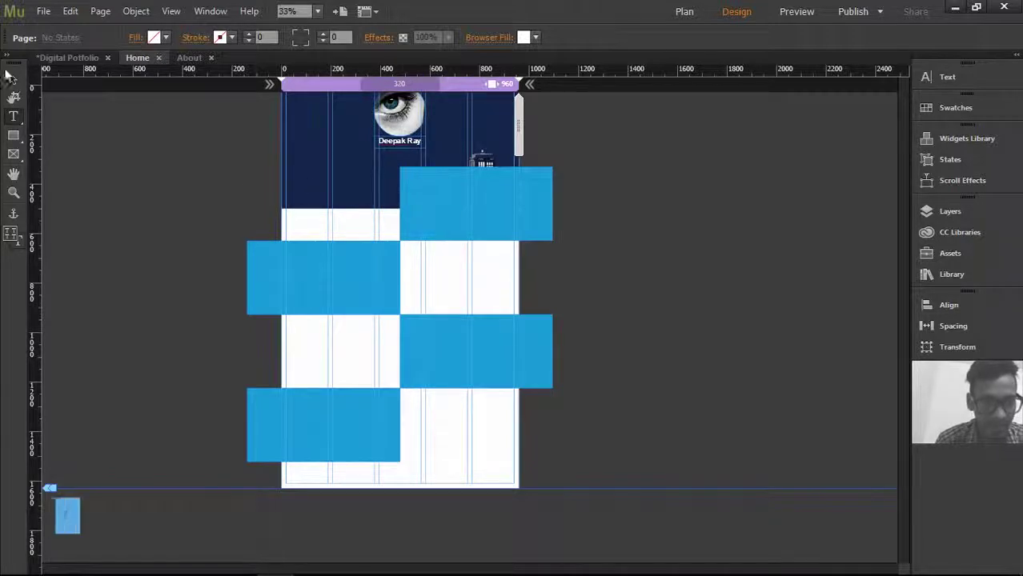
pyautogui.click(453, 206)
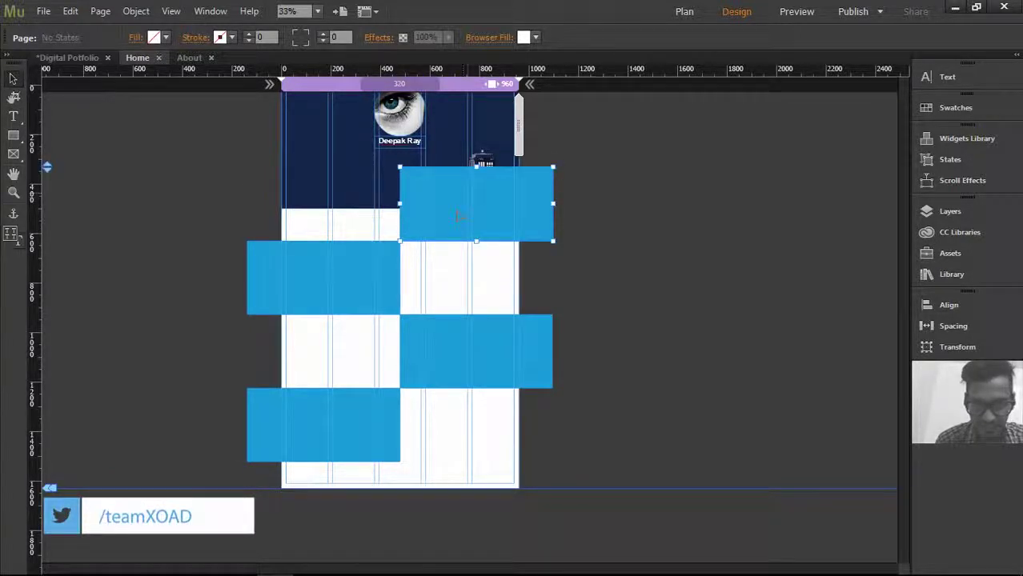
pyautogui.click(166, 39)
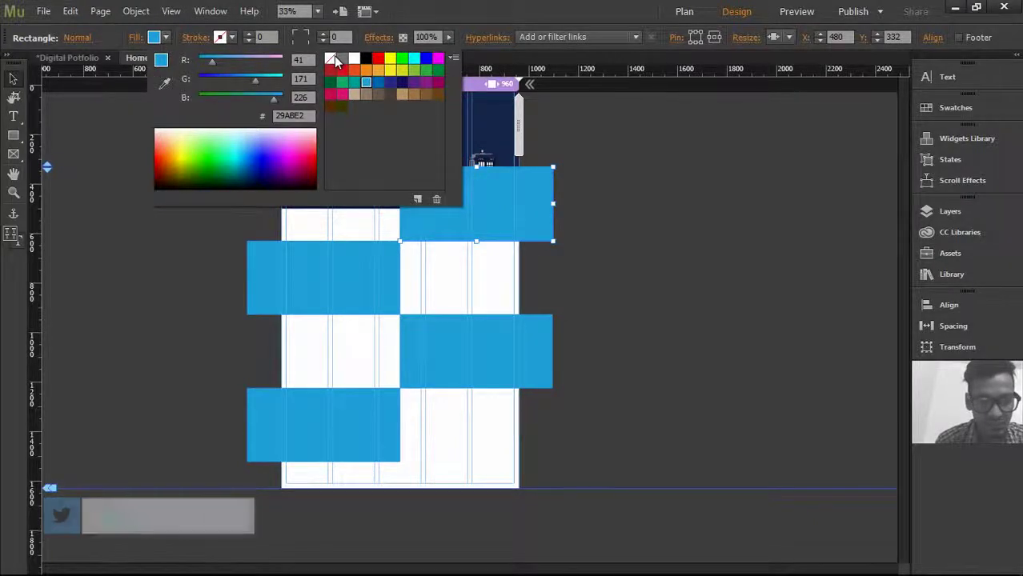
pyautogui.click(331, 58)
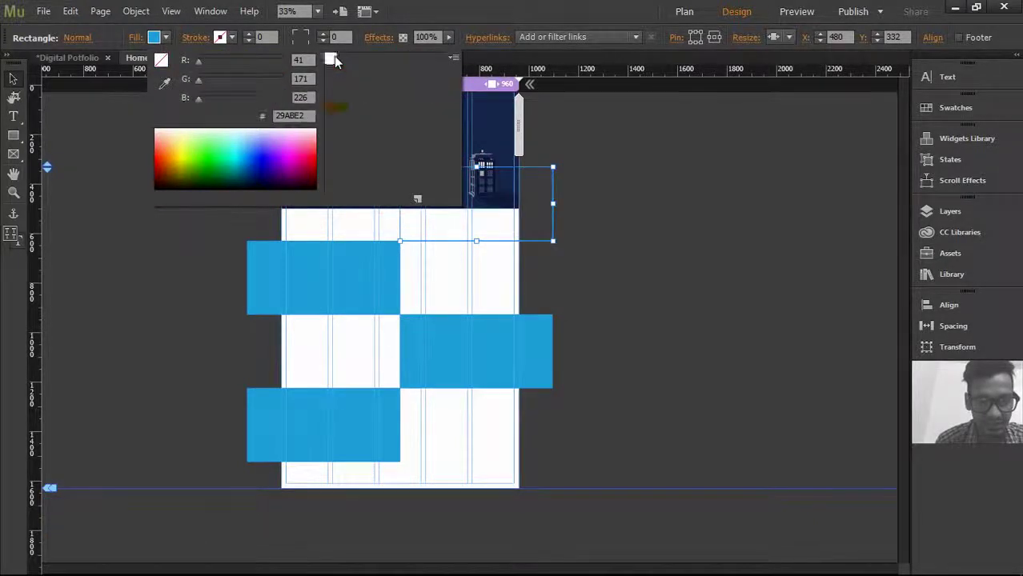
# Step: Fill the topmost rectangle with the image material_design_02.gif from the Project folder, using Scale to Fill fitting
pyautogui.click(141, 37)
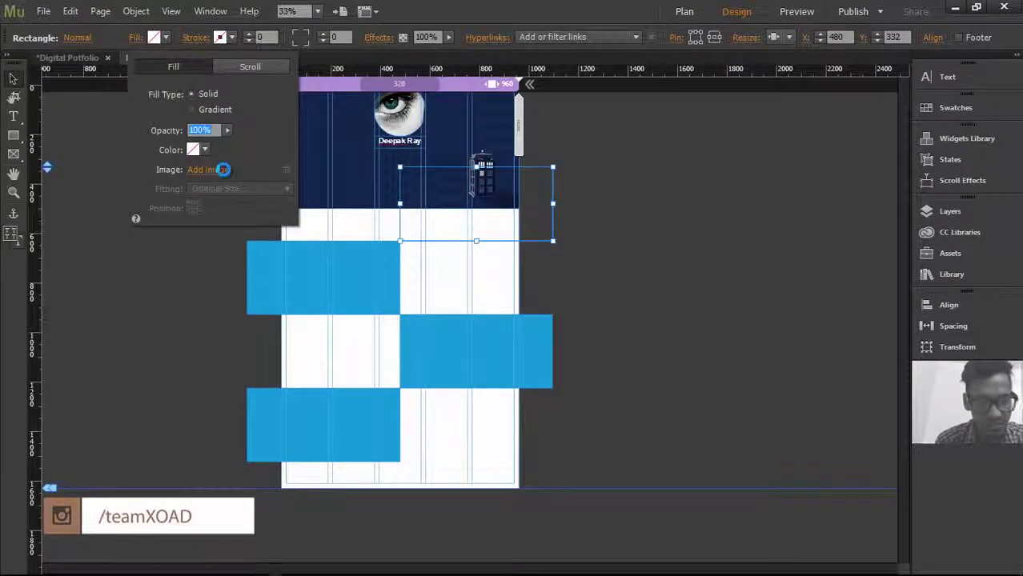
pyautogui.click(224, 172)
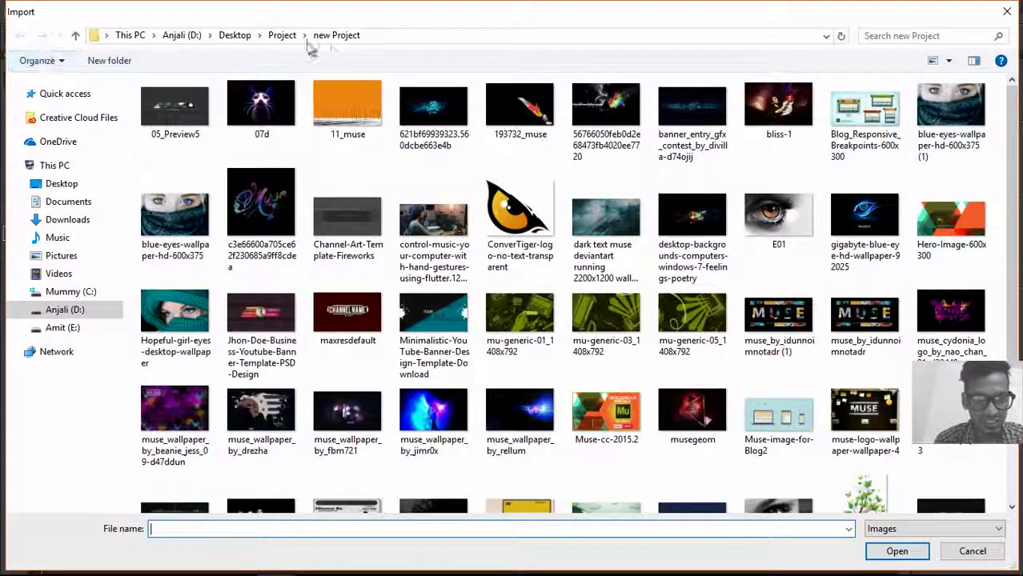
pyautogui.click(282, 35)
pyautogui.doubleClick(520, 228)
pyautogui.click(731, 128)
pyautogui.click(892, 551)
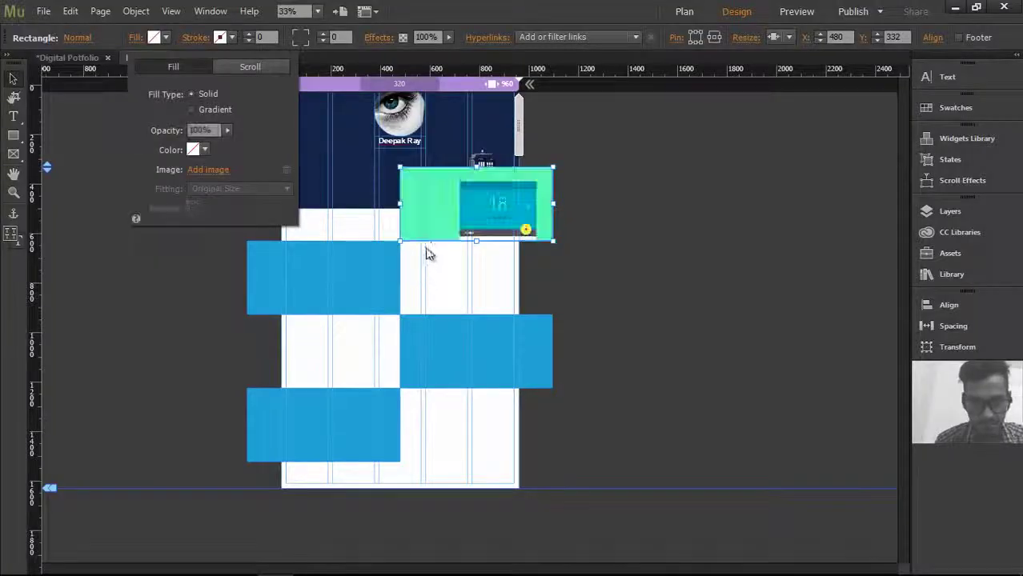
pyautogui.click(232, 189)
pyautogui.click(229, 205)
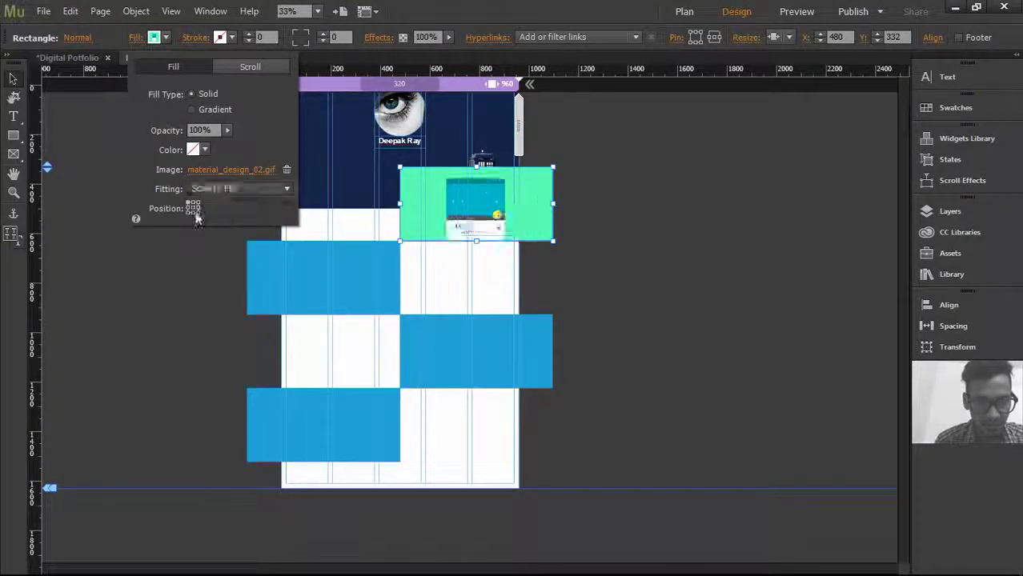
pyautogui.click(626, 222)
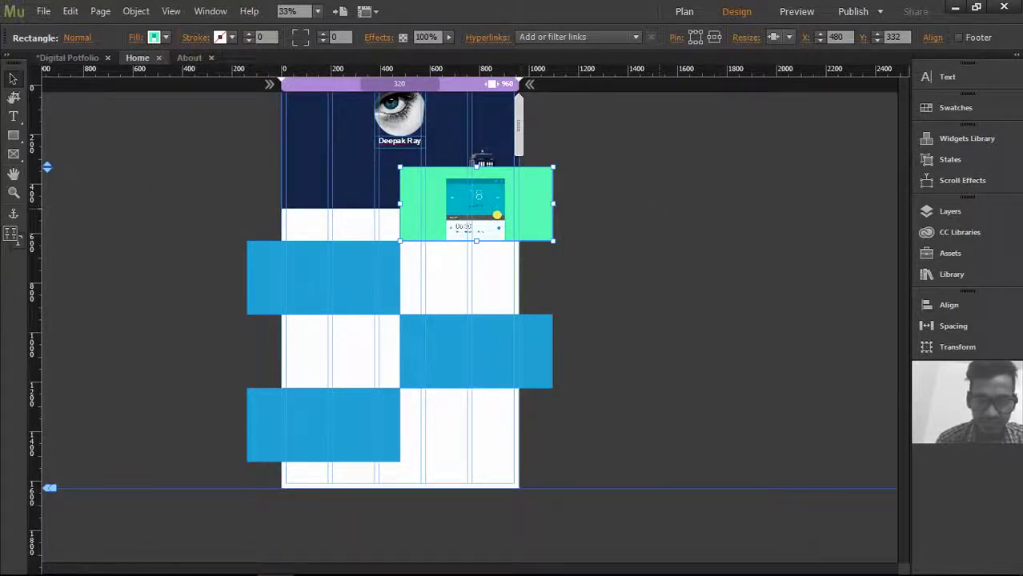
# Step: Add a text frame filling the space beside the image rectangle, and duplicate it beside the blue rectangle in the row below
pyautogui.click(13, 116)
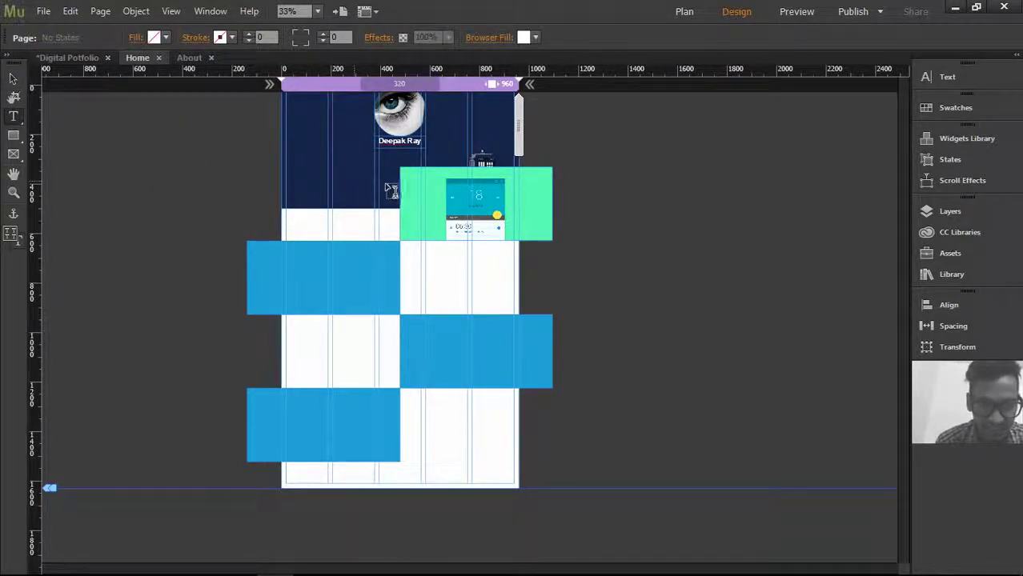
pyautogui.keyDown('alt'); pyautogui.scroll(1, 376, 196); pyautogui.keyUp('alt')
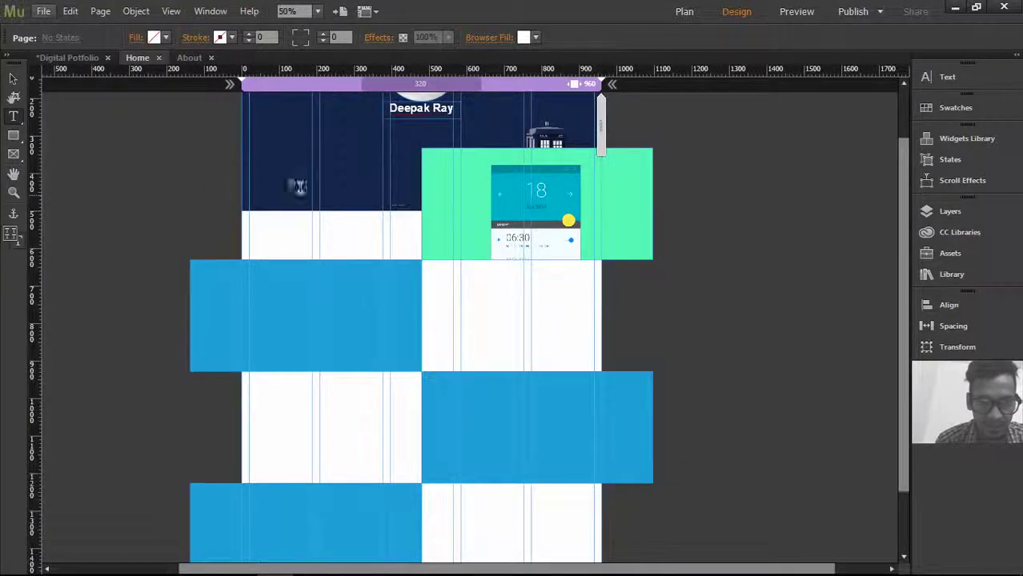
pyautogui.moveTo(193, 150); pyautogui.dragTo(416, 261)
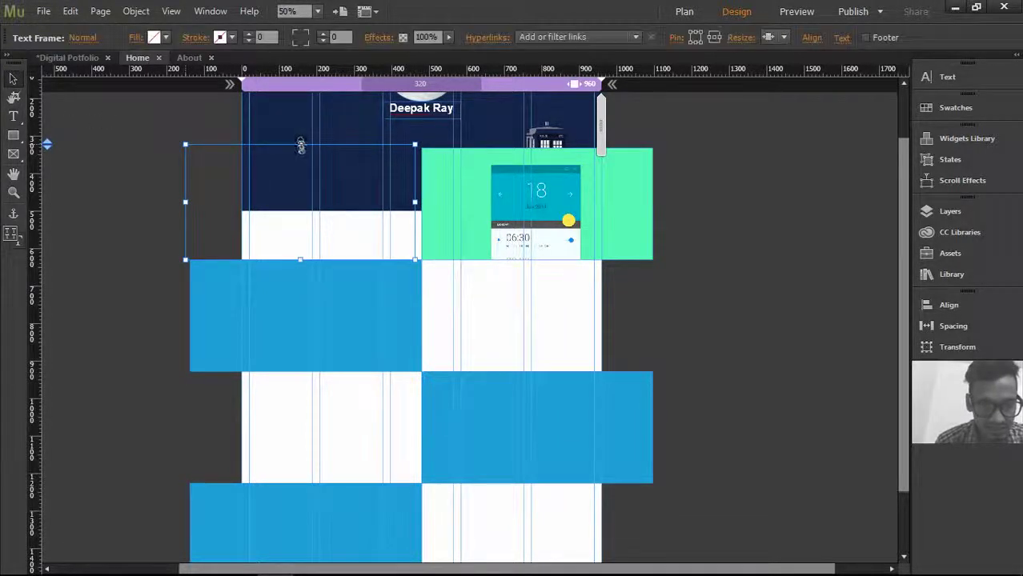
pyautogui.moveTo(300, 146); pyautogui.dragTo(301, 151)
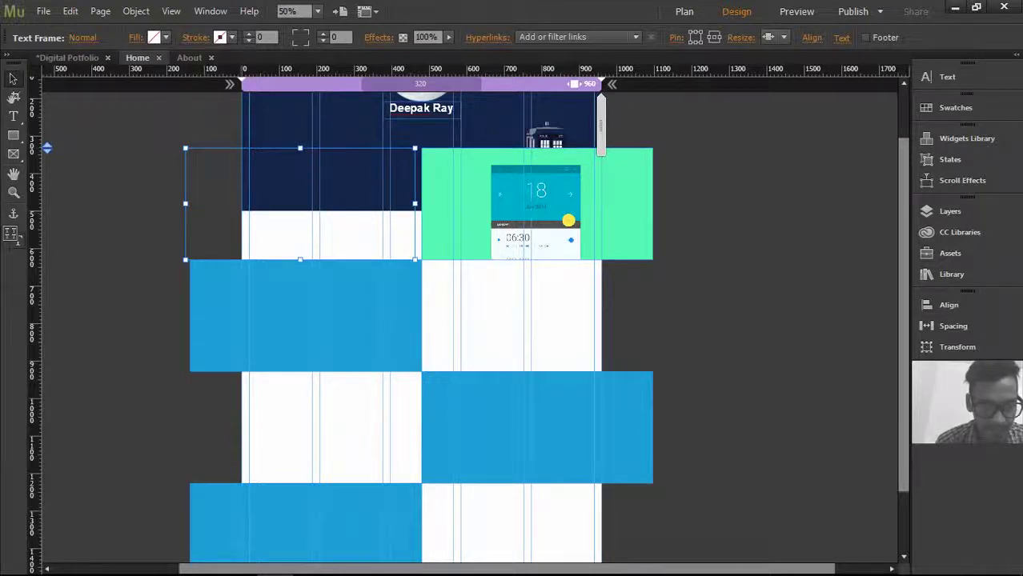
pyautogui.moveTo(183, 203); pyautogui.dragTo(189, 204)
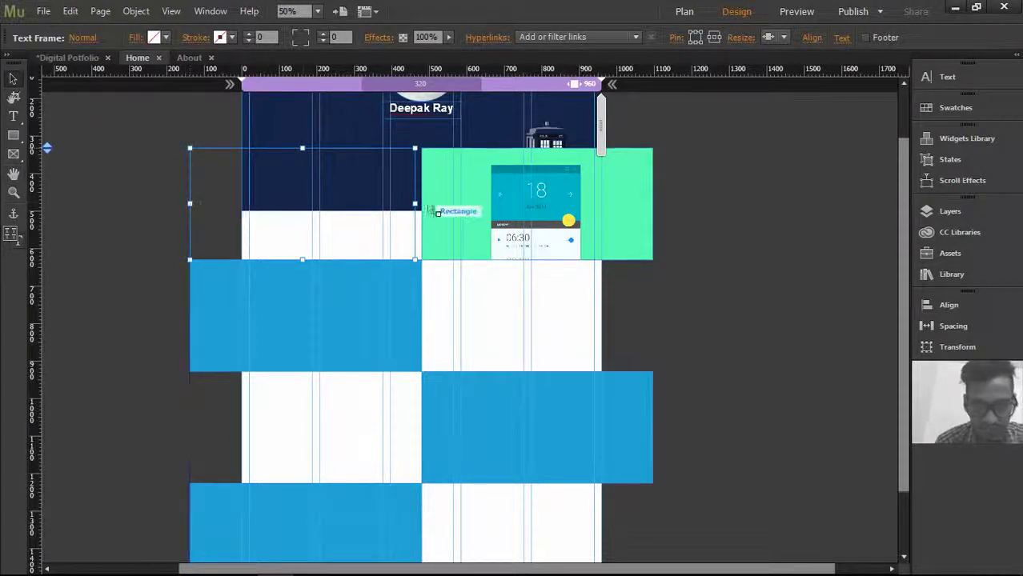
pyautogui.scroll(2, 428, 203)
pyautogui.moveTo(401, 206); pyautogui.dragTo(404, 208)
pyautogui.scroll(-2, 404, 208)
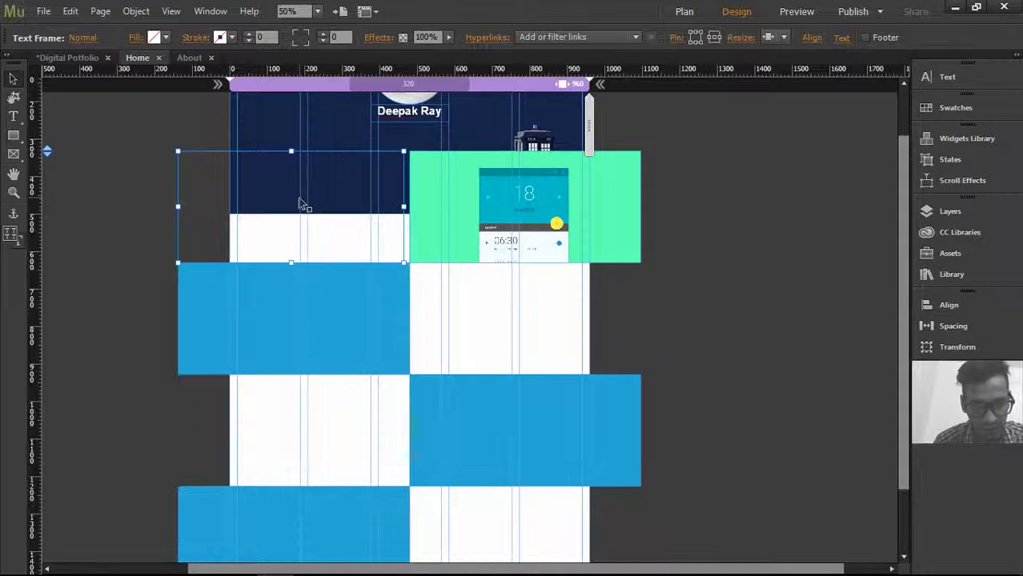
pyautogui.click(529, 324)
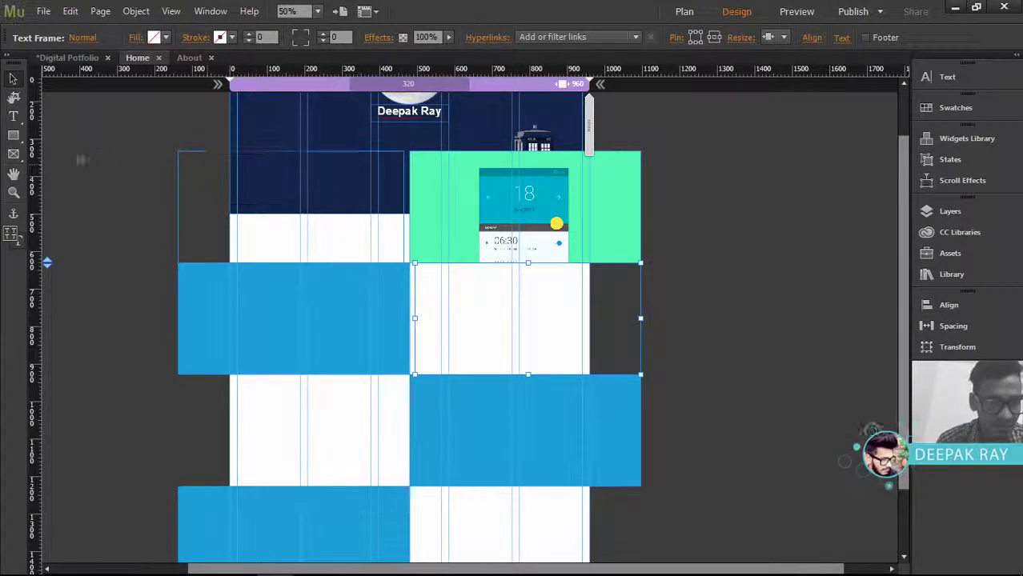
# Step: Enter "Project Time" in the upper text frame at size 30
pyautogui.click(13, 116)
pyautogui.click(201, 161)
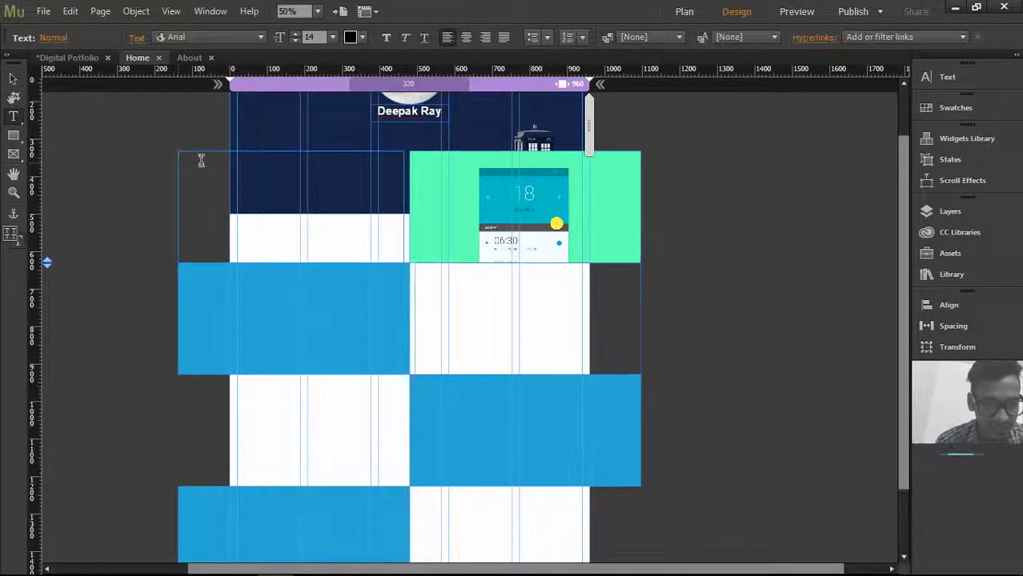
pyautogui.click(333, 37)
pyautogui.click(336, 200)
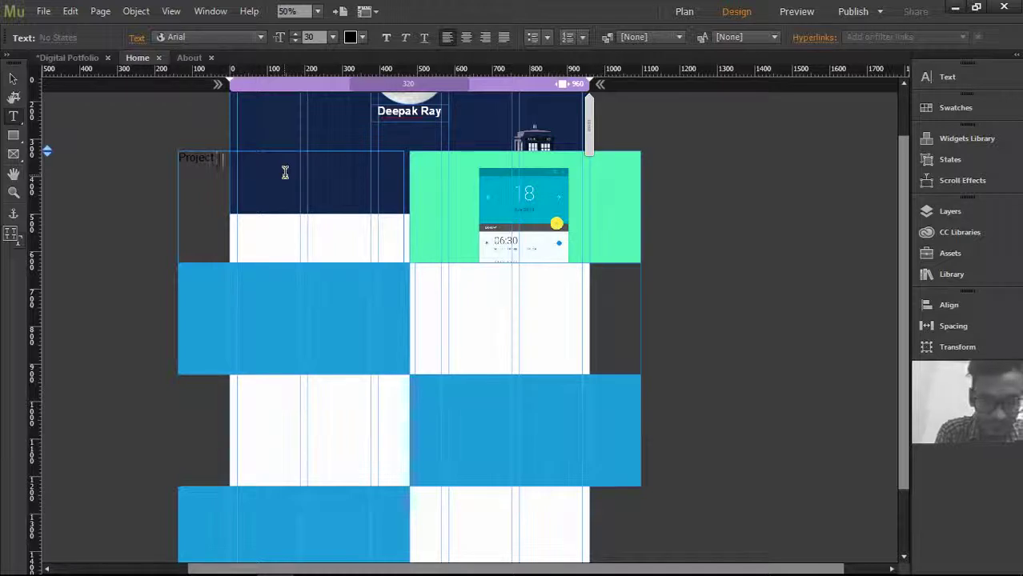
# Step: Format the whole "Project Time" text as bold and white (FFFFFF)
pyautogui.hotkey('ctrl', 'a')
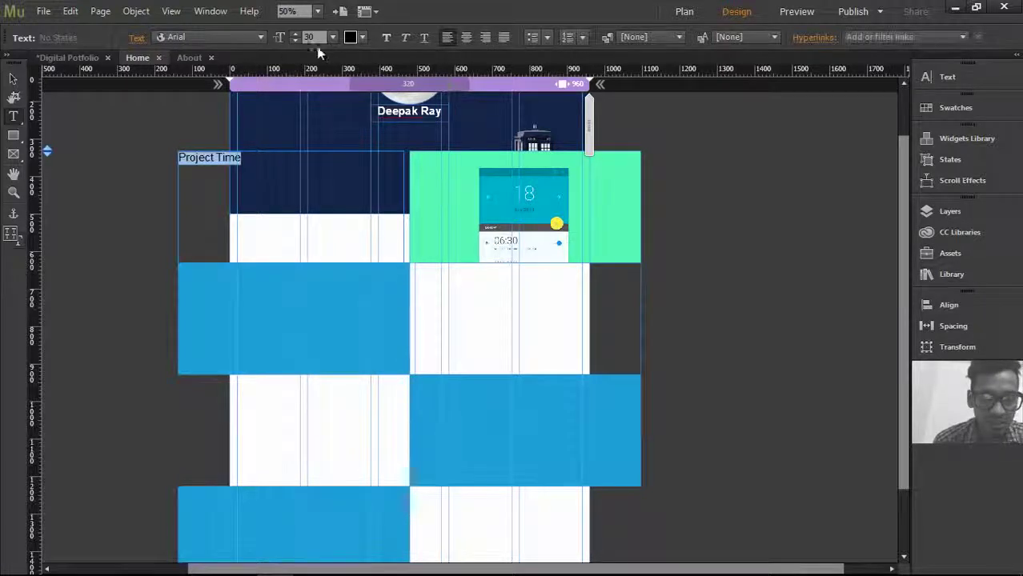
pyautogui.click(386, 38)
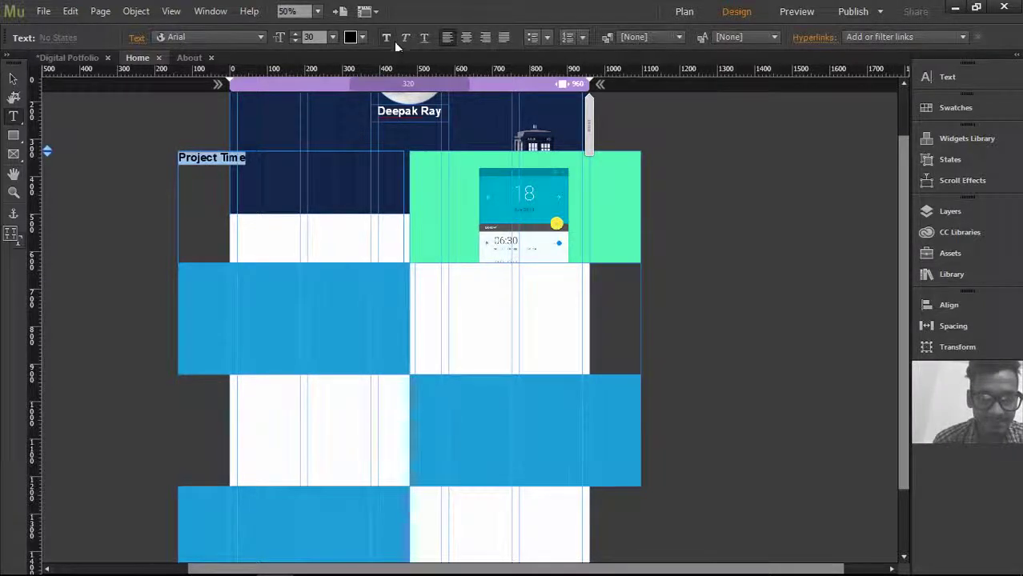
pyautogui.click(350, 37)
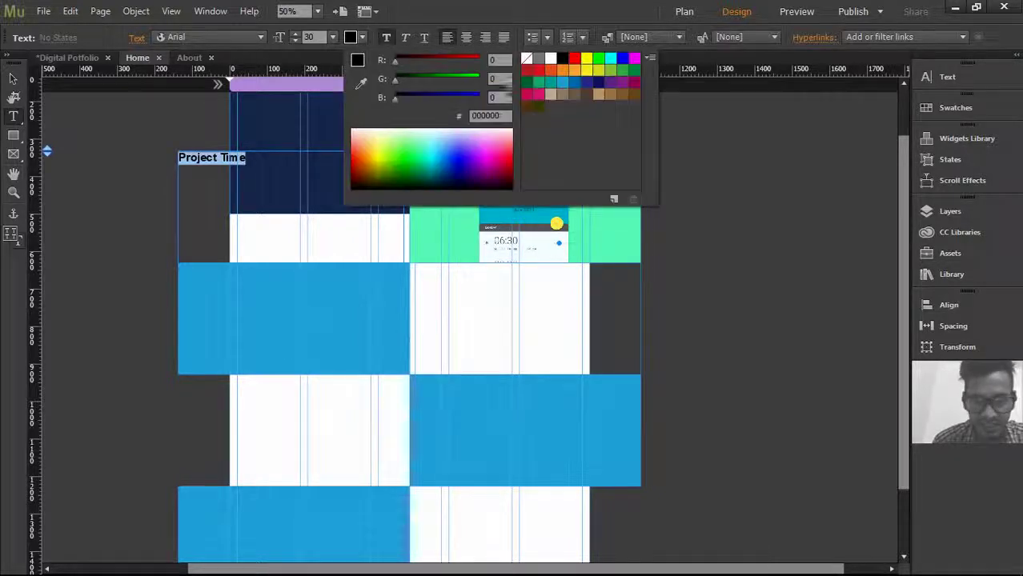
pyautogui.click(550, 60)
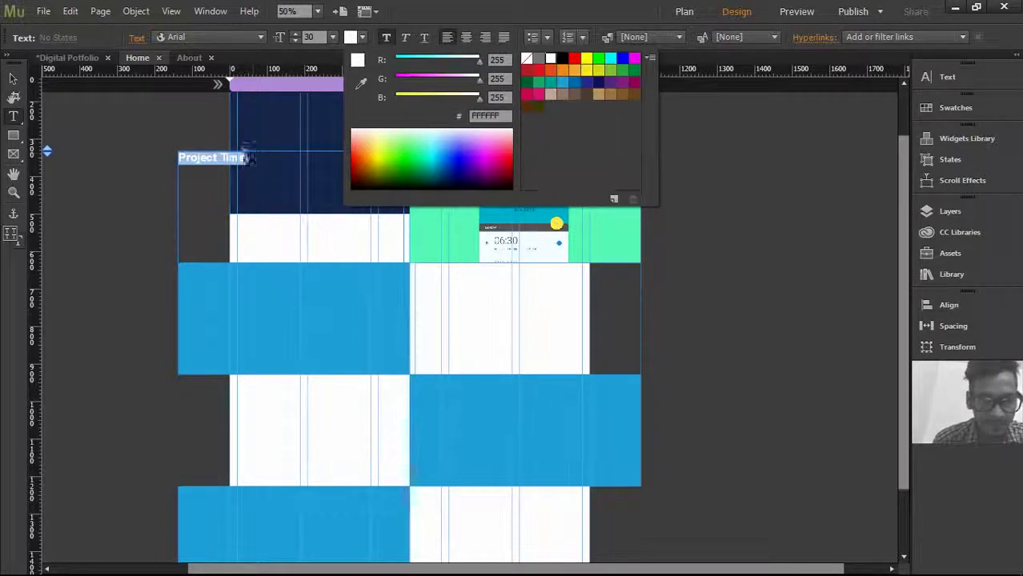
# Step: Extend the page's bottom edge to about 2400 px, leaving blank space below the last project row
pyautogui.click(265, 158)
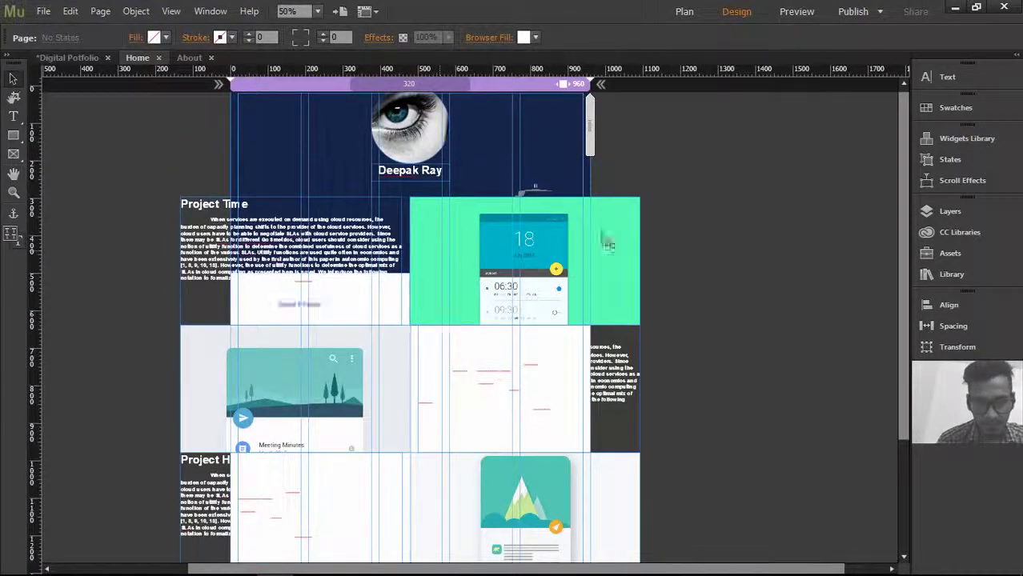
pyautogui.scroll(-3, 305, 303)
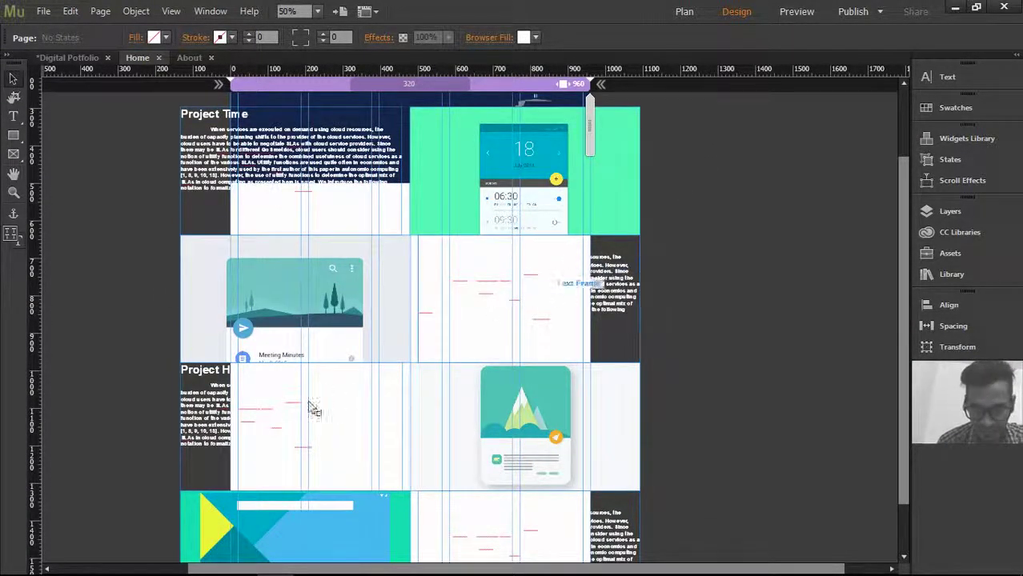
pyautogui.scroll(-1, 497, 364)
pyautogui.scroll(-2, 497, 364)
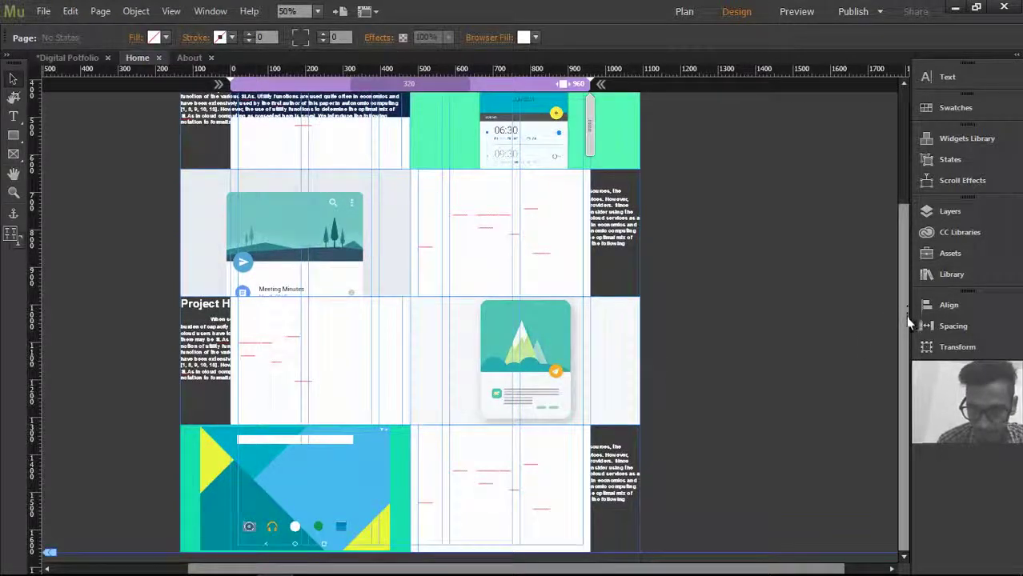
pyautogui.click(318, 11)
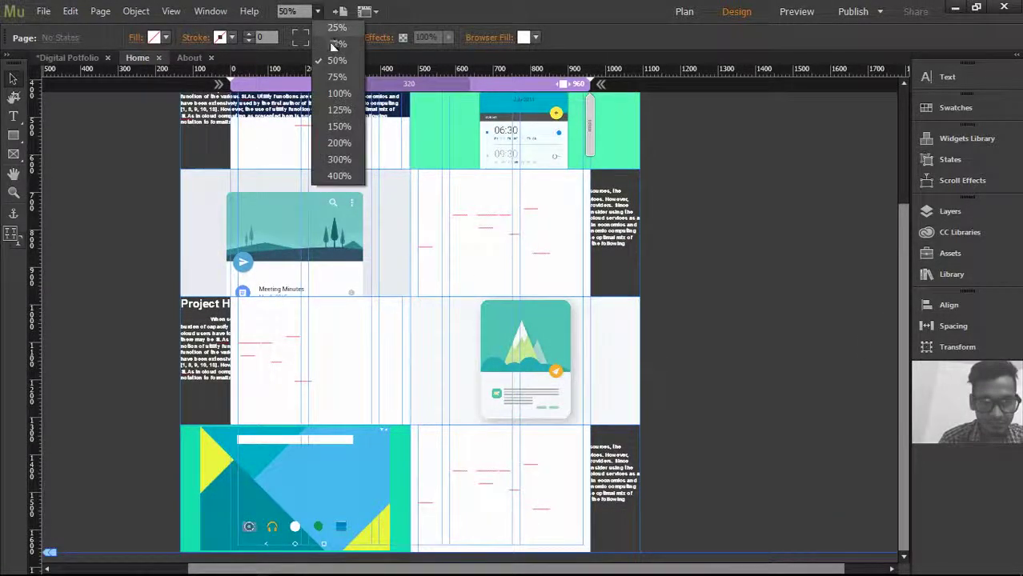
pyautogui.click(330, 42)
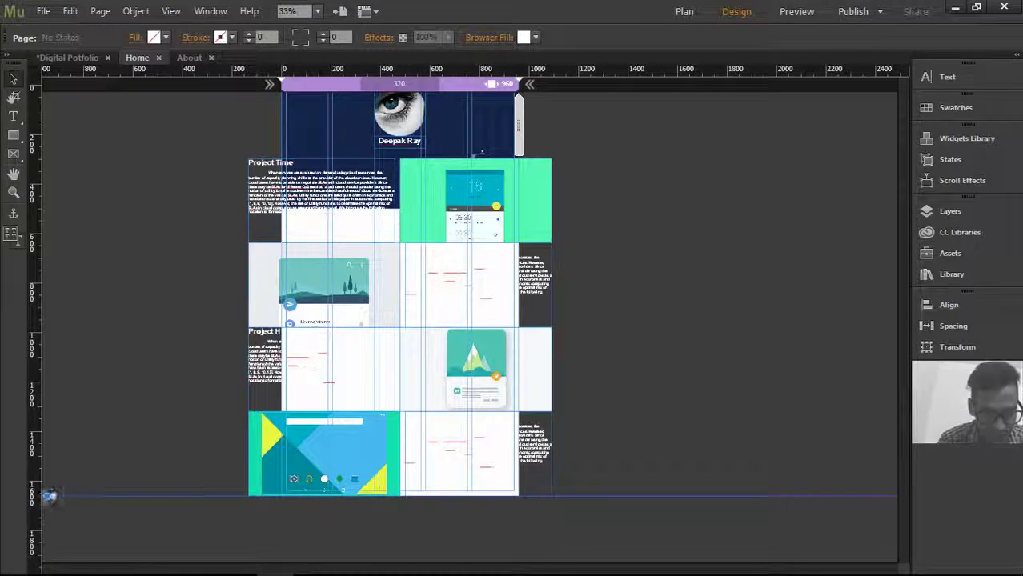
pyautogui.moveTo(48, 497); pyautogui.dragTo(49, 567)
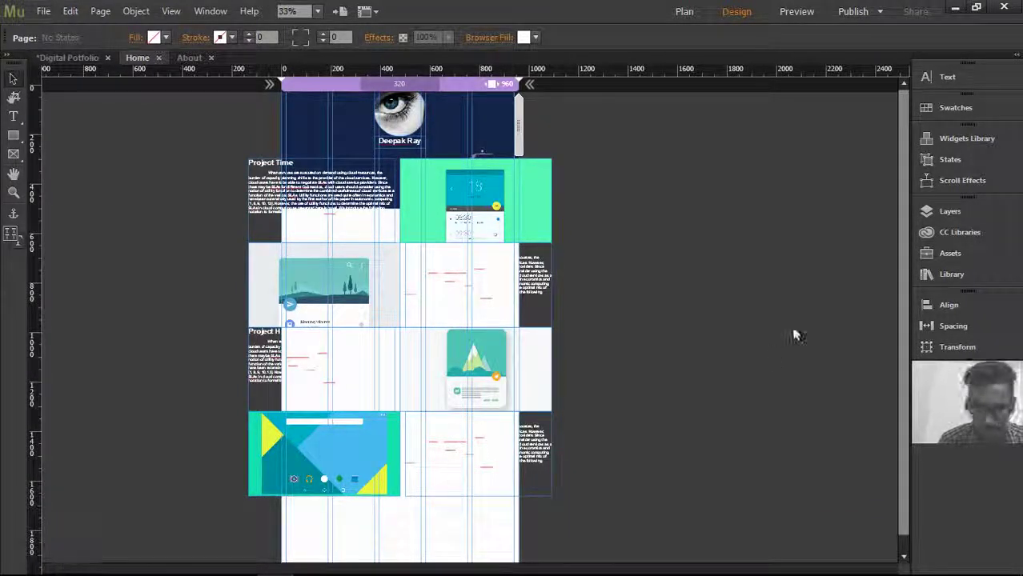
pyautogui.moveTo(903, 269); pyautogui.dragTo(905, 411)
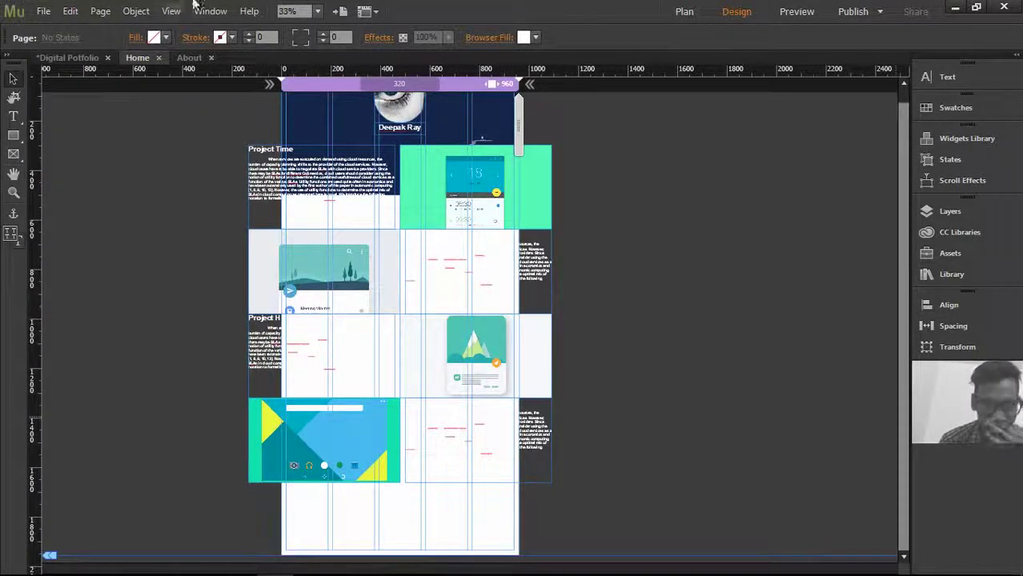
pyautogui.click(317, 11)
pyautogui.click(334, 27)
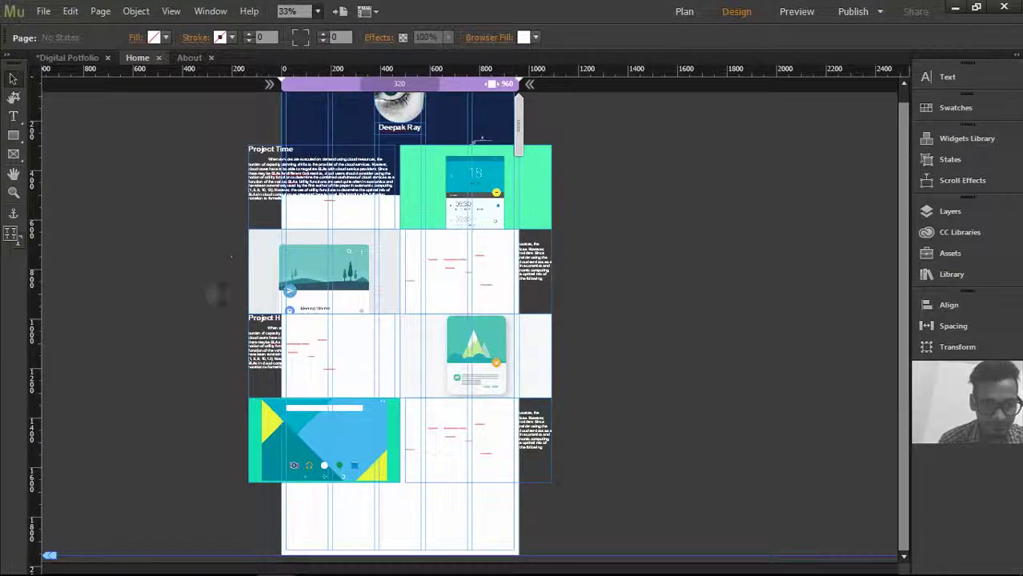
pyautogui.moveTo(46, 450); pyautogui.dragTo(55, 517)
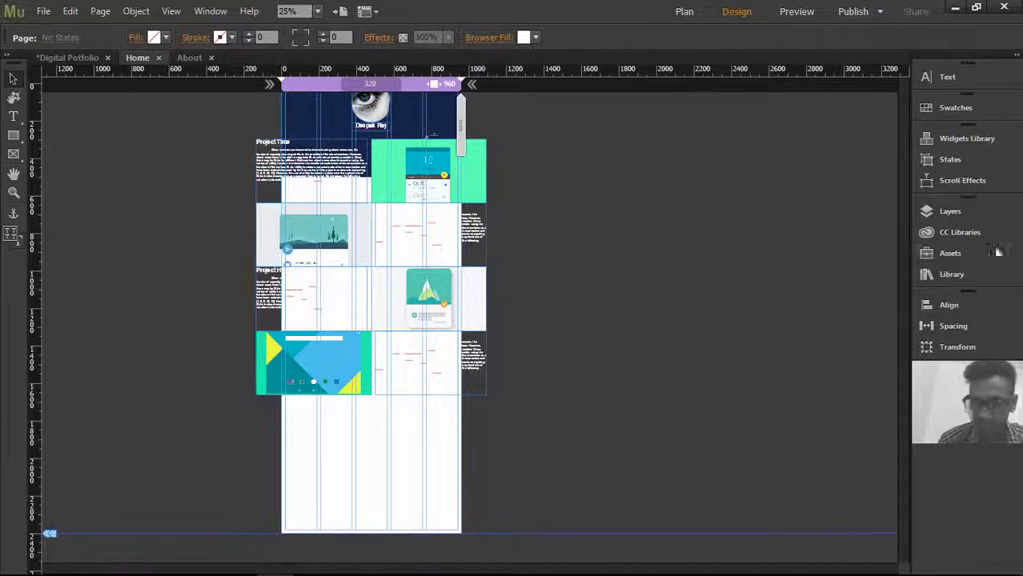
# Step: Place a Lightbox slideshow widget in the blank space below the last project row, at about X 218, Y 1788
pyautogui.click(954, 141)
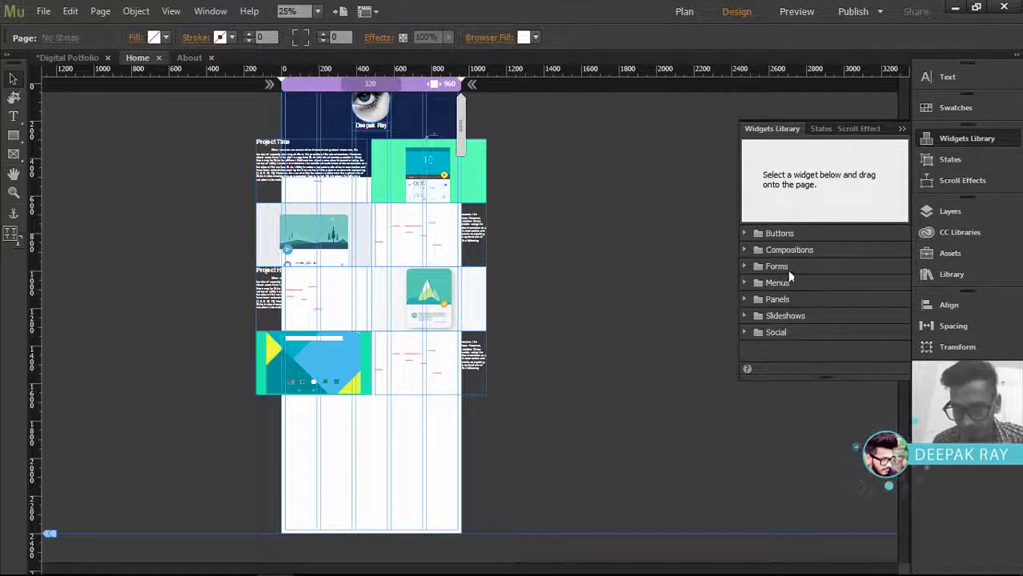
pyautogui.click(744, 316)
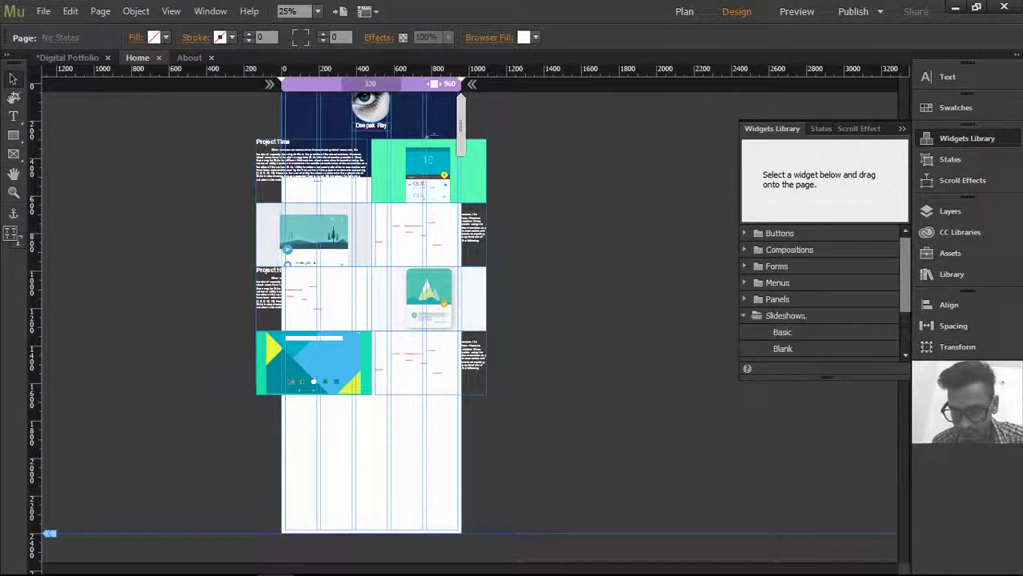
pyautogui.scroll(-2, 905, 299)
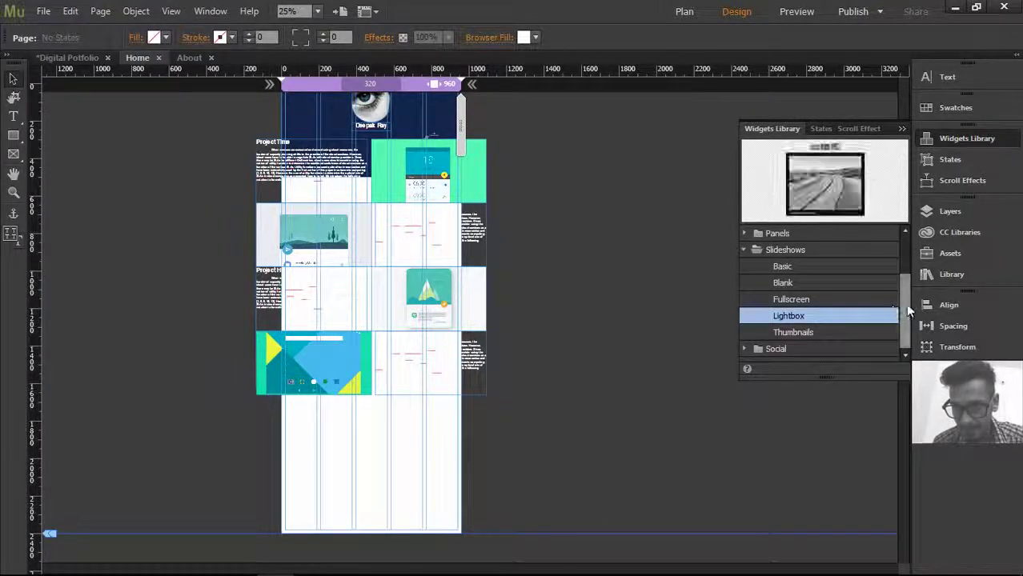
pyautogui.moveTo(801, 316); pyautogui.dragTo(354, 426)
pyautogui.click(255, 445)
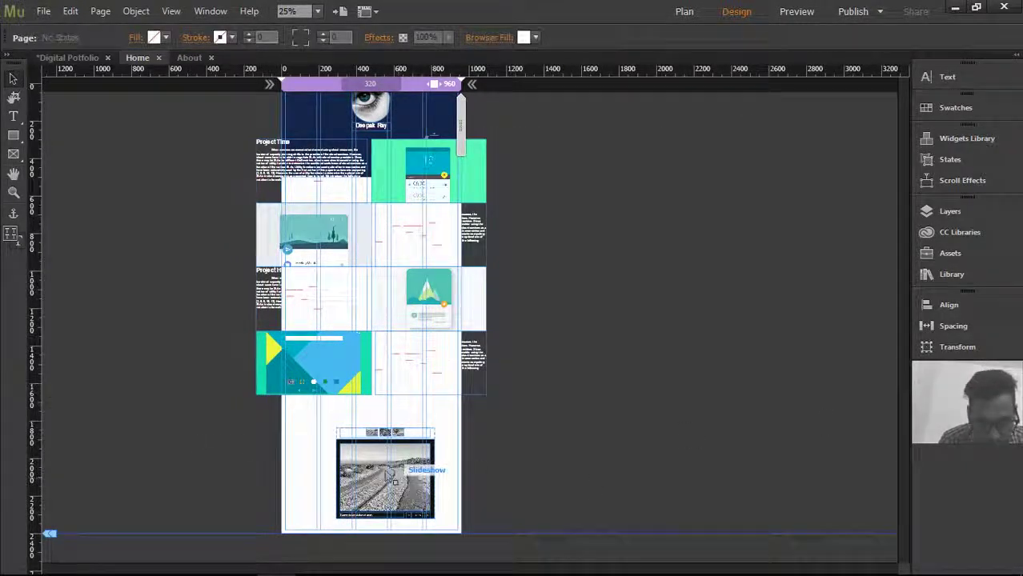
pyautogui.moveTo(396, 487)
pyautogui.mouseDown()
pyautogui.moveTo(368, 471)
pyautogui.moveTo(383, 475)
pyautogui.mouseUp()
# Step: Delete the second and third placeholder thumbnails from the slideshow, keeping only the road image
pyautogui.scroll(4, 379, 425)
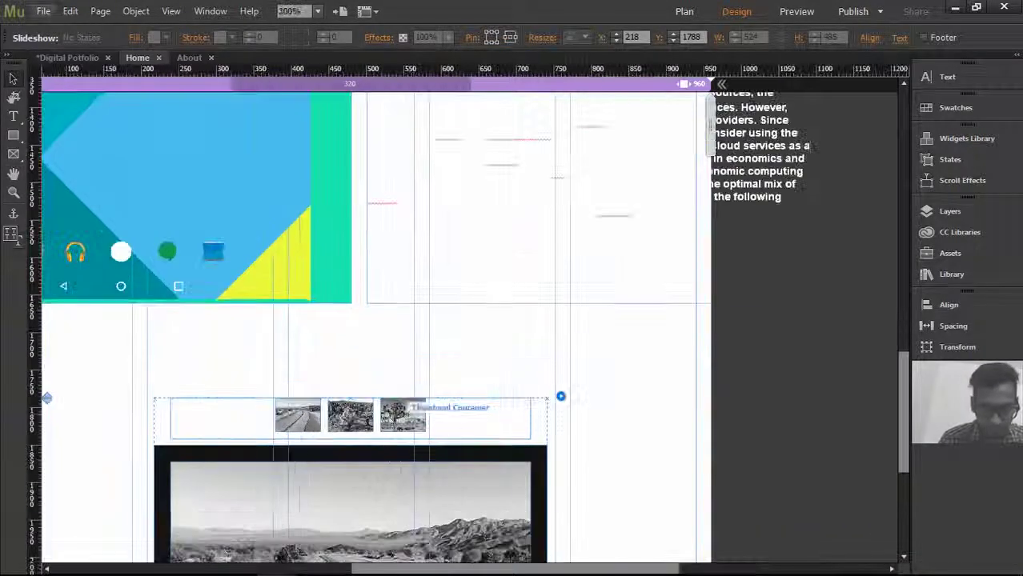
pyautogui.click(380, 423)
pyautogui.click(412, 417)
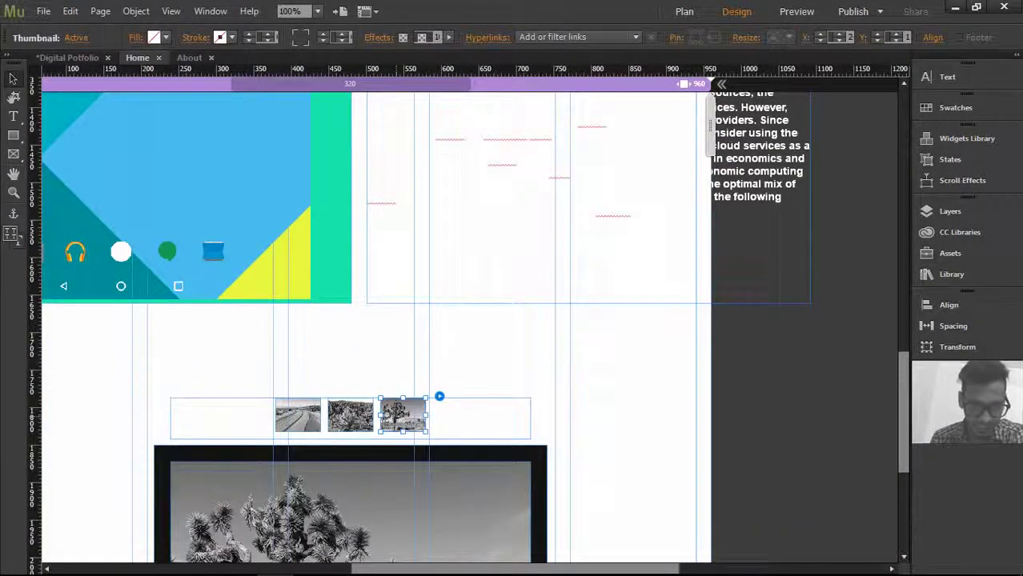
pyautogui.press('Delete')
pyautogui.click(356, 423)
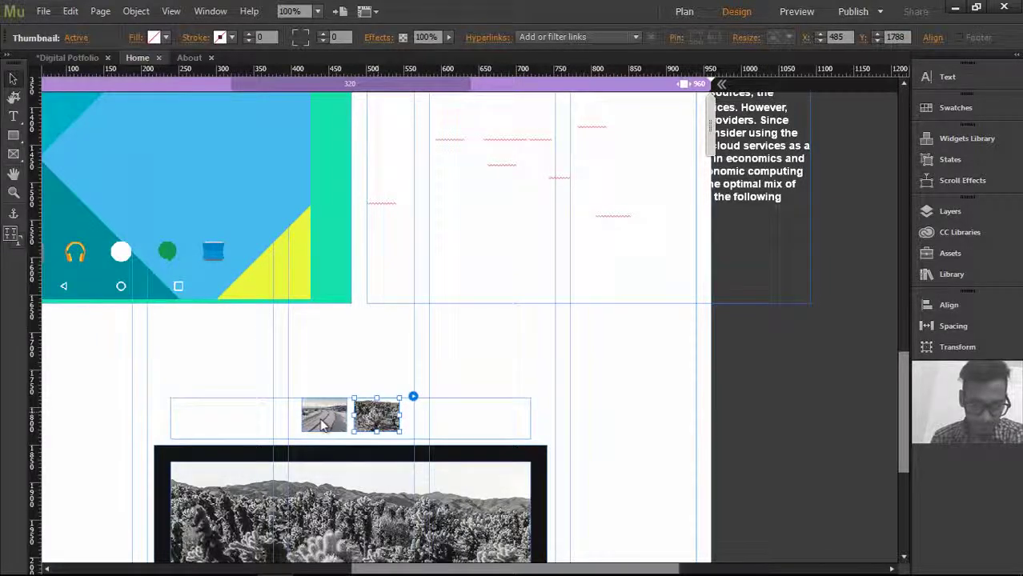
pyautogui.press('Delete')
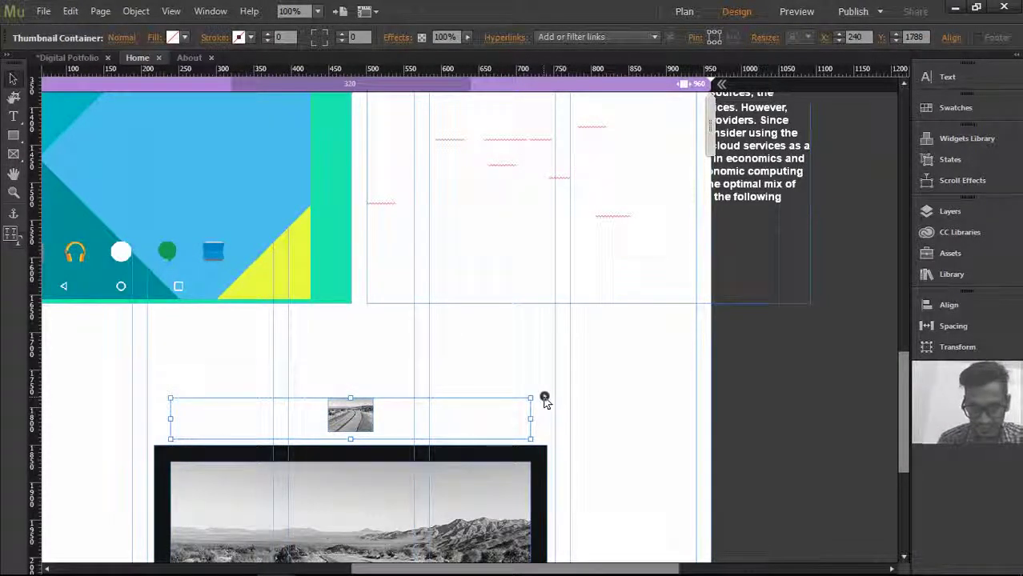
# Step: Add the images 500 pic, colorbarimage and the things is from the Project folder's JPEG subfolder to the slideshow
pyautogui.click(545, 399)
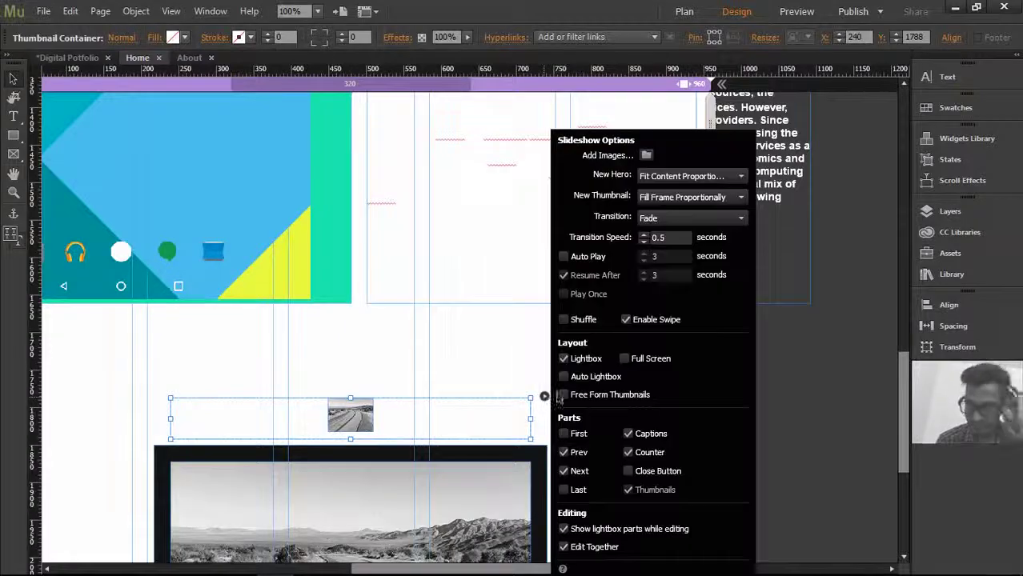
pyautogui.click(646, 156)
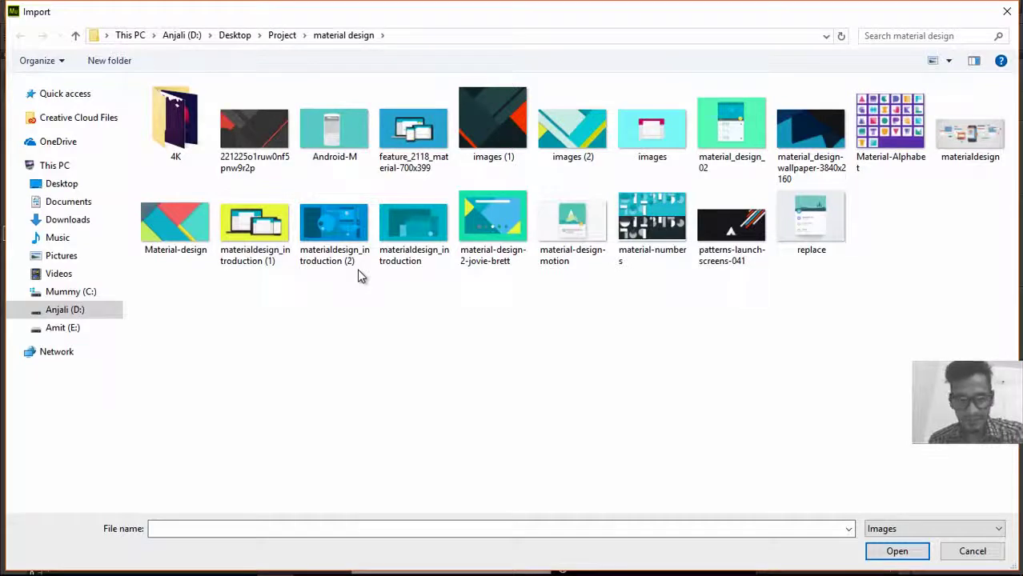
pyautogui.press('BackSpace')
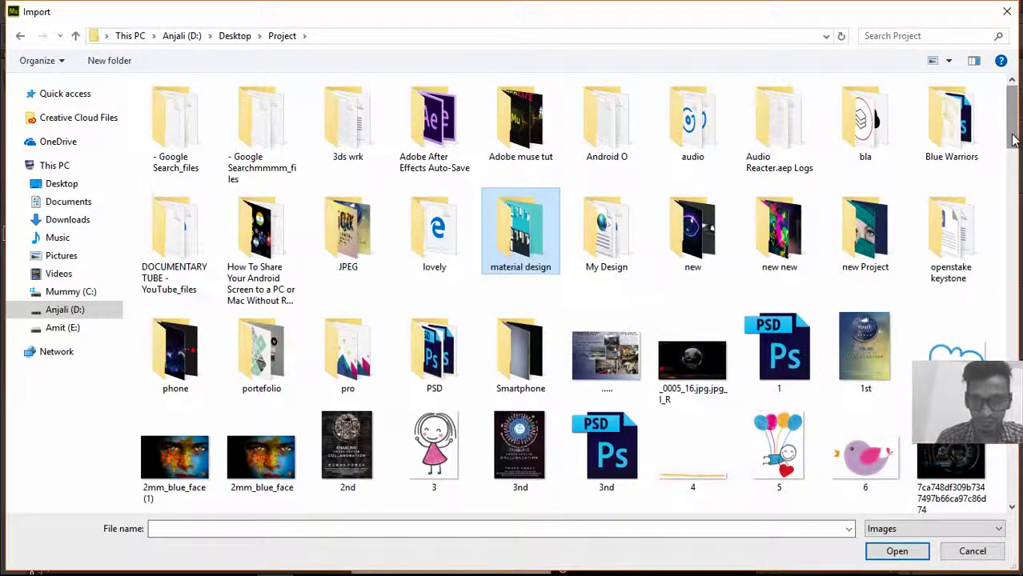
pyautogui.doubleClick(366, 235)
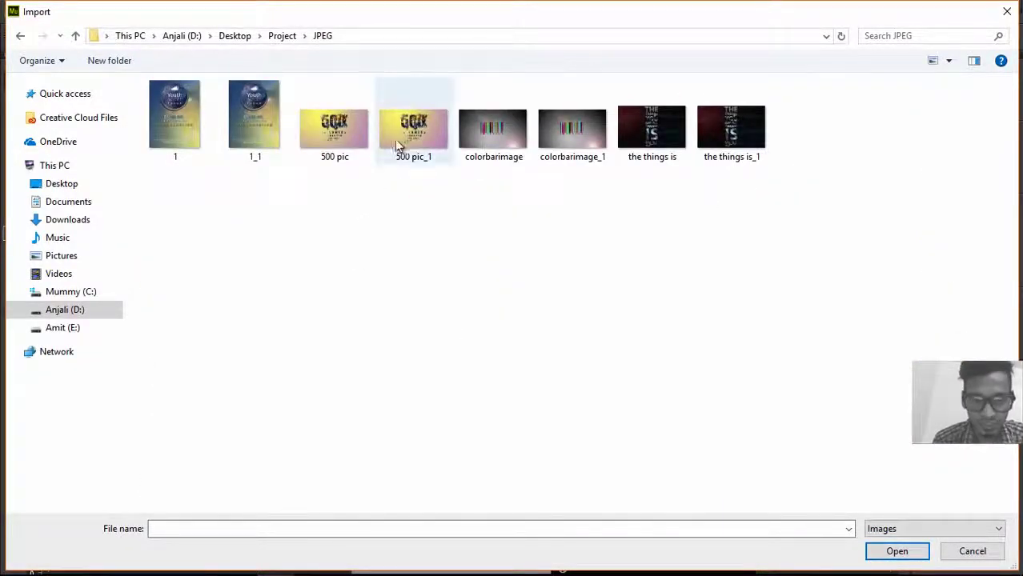
pyautogui.click(335, 132)
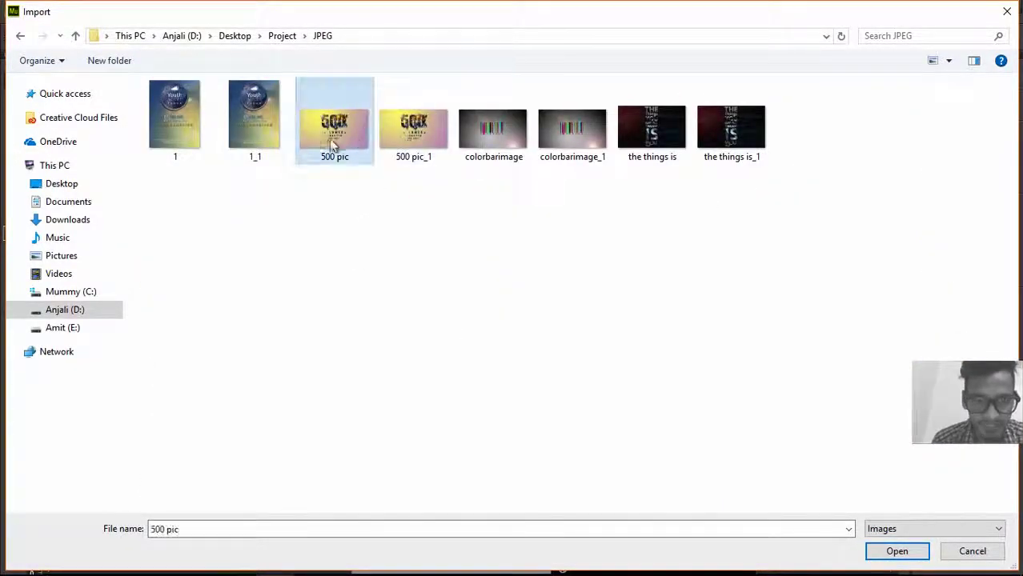
pyautogui.keyDown('ctrl'); pyautogui.click(658, 136); pyautogui.keyUp('ctrl')
pyautogui.keyDown('ctrl'); pyautogui.click(744, 133); pyautogui.keyUp('ctrl')
pyautogui.keyDown('ctrl'); pyautogui.click(745, 132); pyautogui.keyUp('ctrl')
pyautogui.keyDown('ctrl'); pyautogui.click(492, 128); pyautogui.keyUp('ctrl')
pyautogui.press('Return')
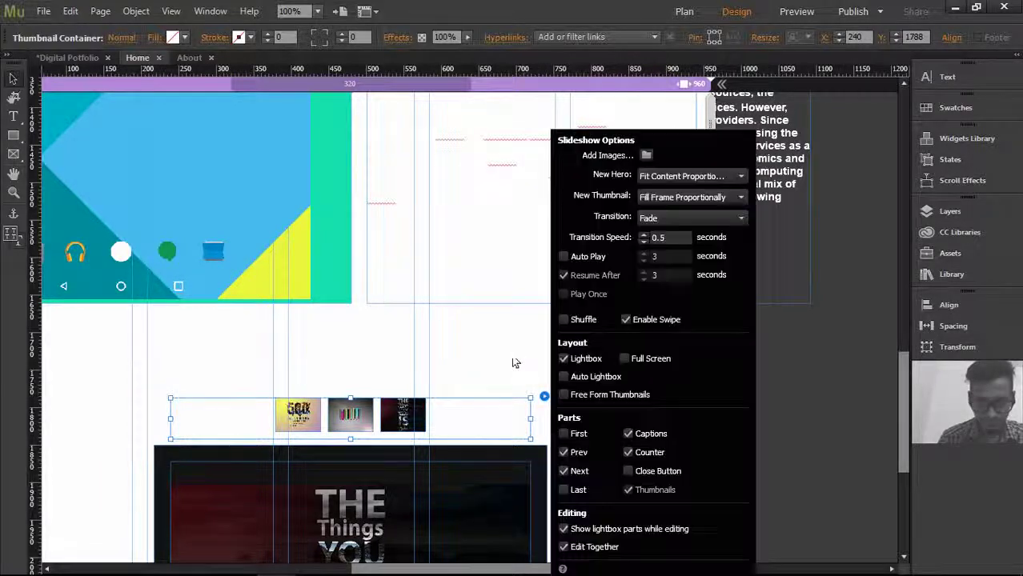
# Step: Add the world map image qiOm3d from the Project folder to the slideshow
pyautogui.click(646, 155)
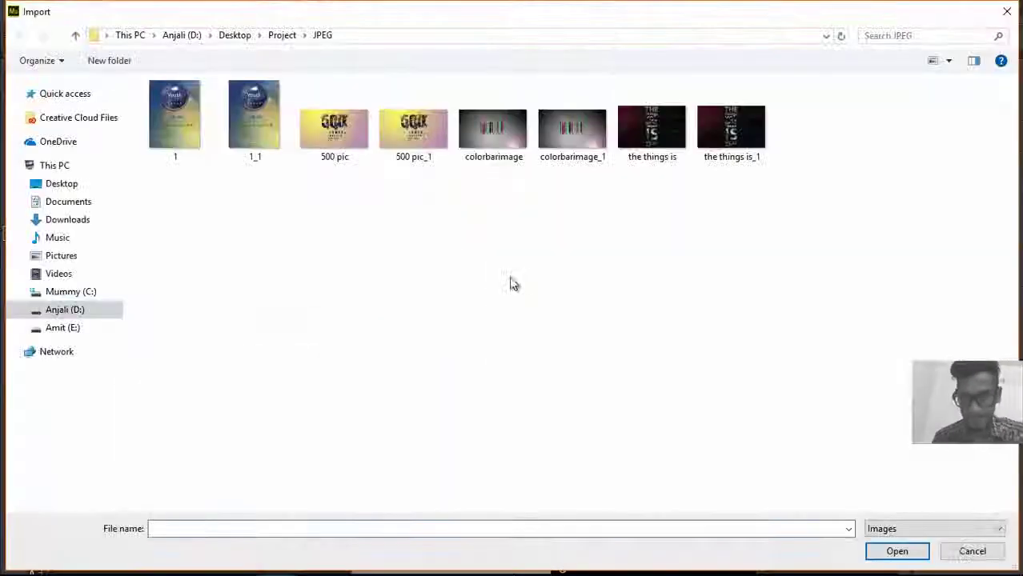
pyautogui.hotkey('alt', 'Up')
pyautogui.moveTo(1012, 138); pyautogui.dragTo(1013, 431)
pyautogui.click(778, 128)
pyautogui.scroll(3, 865, 472)
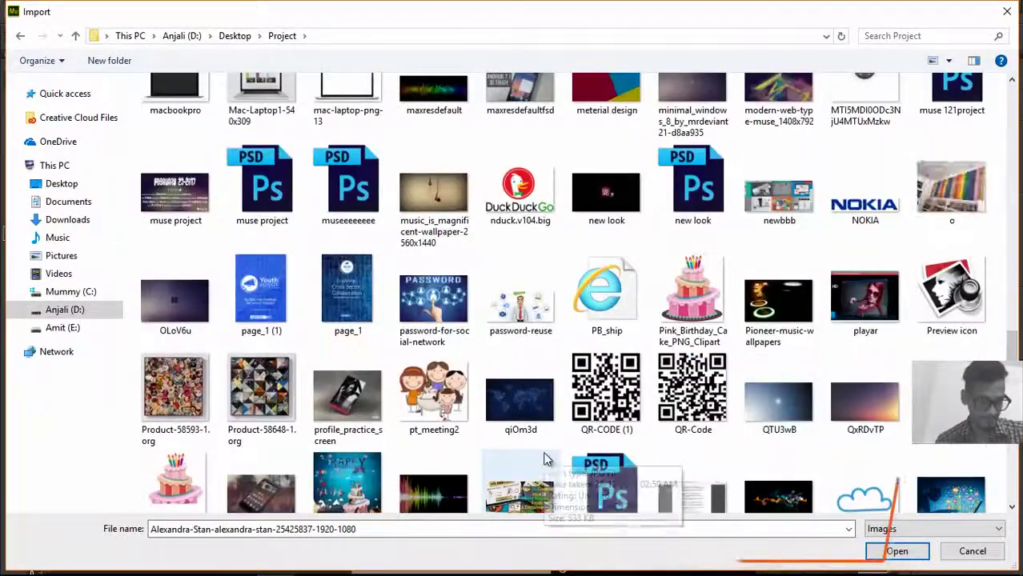
pyautogui.click(520, 397)
pyautogui.click(897, 551)
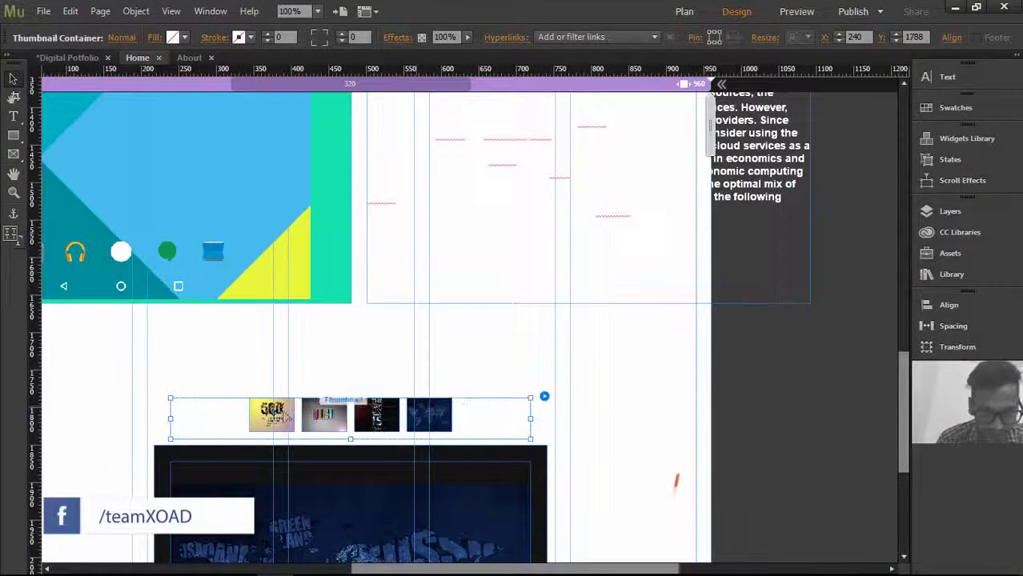
# Step: Enlarge the slideshow thumbnails to about 333 by 250 px each
pyautogui.click(276, 416)
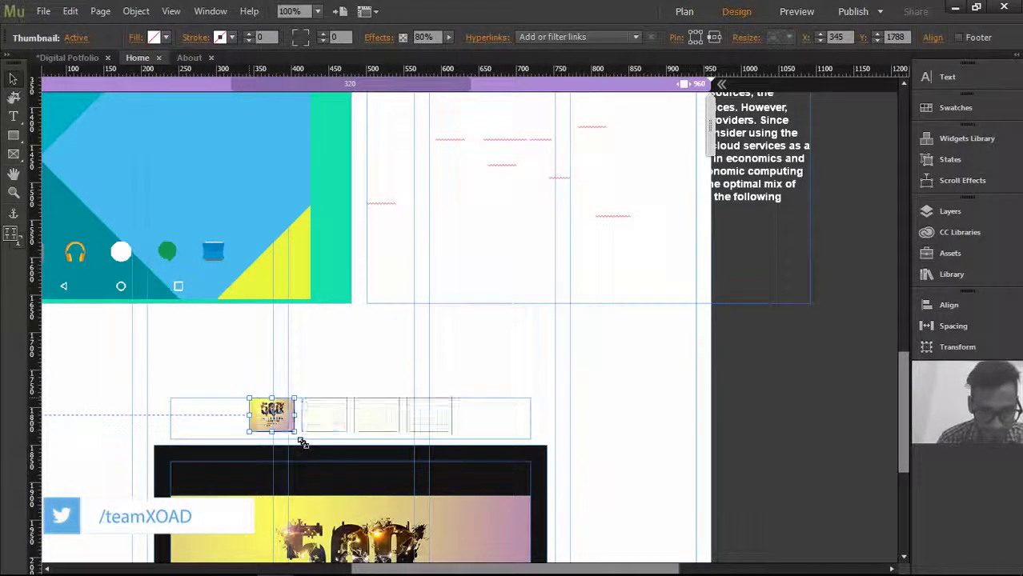
pyautogui.moveTo(303, 442); pyautogui.dragTo(376, 490)
pyautogui.moveTo(376, 490); pyautogui.dragTo(405, 497)
pyautogui.click(717, 403)
pyautogui.moveTo(903, 369); pyautogui.dragTo(903, 417)
# Step: Widen the thumbnail container to about 1440 px so all four thumbnails fit in one row, and move it up to Y 1703
pyautogui.click(508, 191)
pyautogui.click(173, 185)
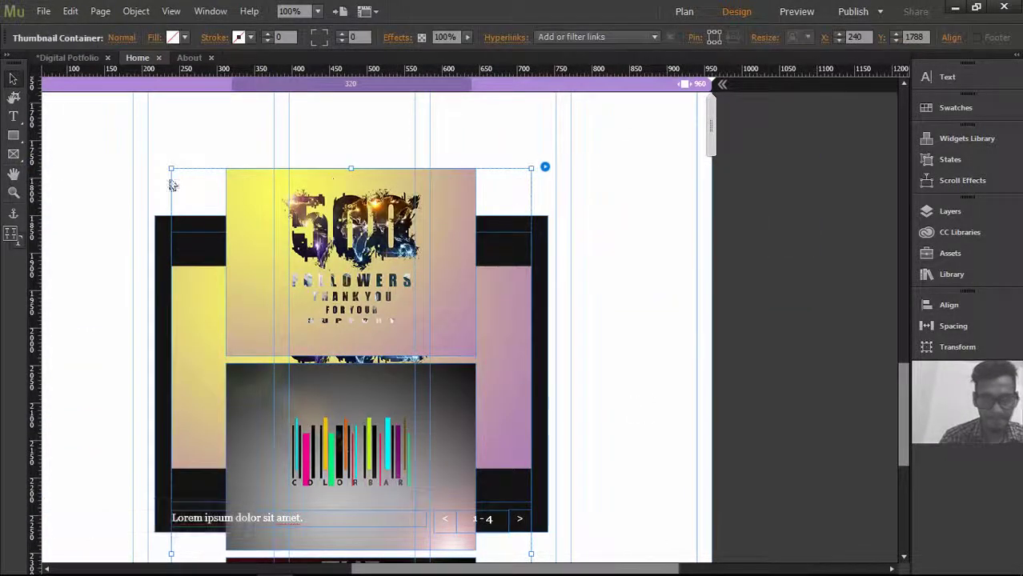
pyautogui.scroll(-3, 171, 210)
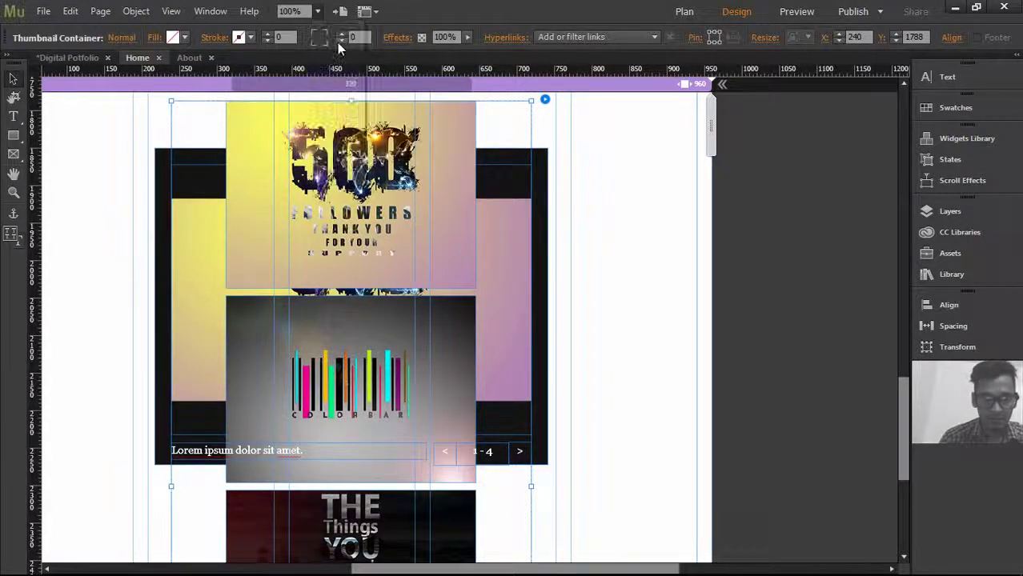
pyautogui.hotkey('ctrl', '-')
pyautogui.hotkey('ctrl', '-')
pyautogui.hotkey('ctrl', '-')
pyautogui.moveTo(341, 428); pyautogui.dragTo(200, 393)
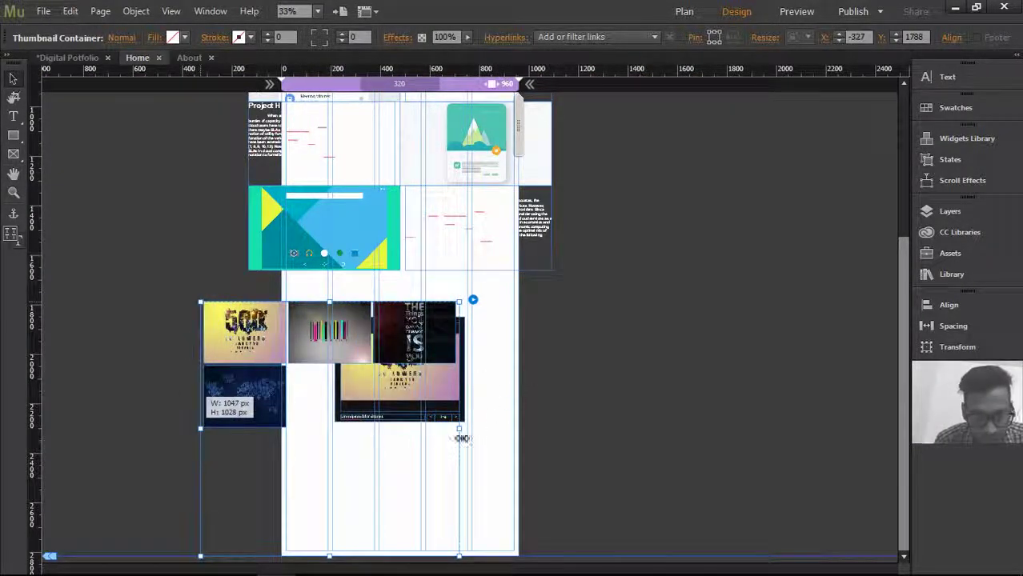
pyautogui.moveTo(522, 434); pyautogui.dragTo(556, 429)
pyautogui.moveTo(441, 334); pyautogui.dragTo(463, 318)
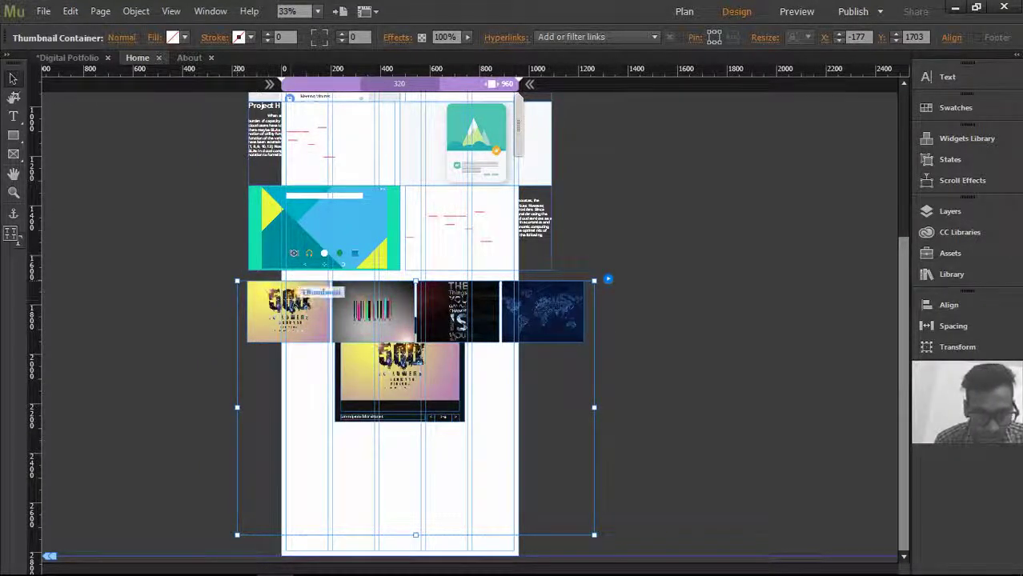
# Step: Shrink the thumbnails slightly and shift the slideshow to X -241 so the row matches the width of the project blocks above
pyautogui.click(327, 340)
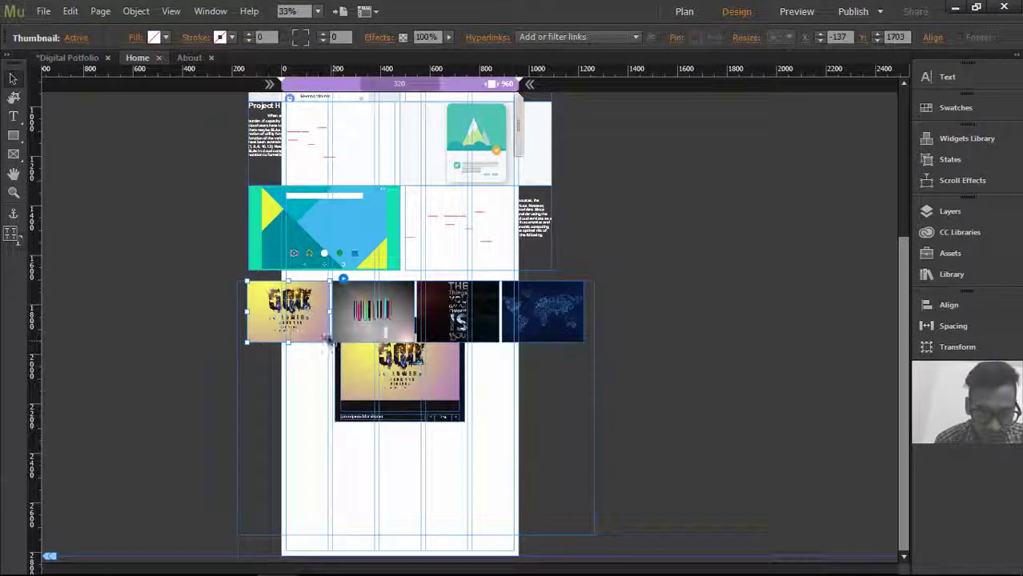
pyautogui.moveTo(327, 340)
pyautogui.mouseDown()
pyautogui.moveTo(313, 318)
pyautogui.moveTo(268, 344)
pyautogui.moveTo(319, 337)
pyautogui.mouseUp()
pyautogui.click(517, 324)
pyautogui.press('Escape')
pyautogui.moveTo(555, 317); pyautogui.dragTo(540, 317)
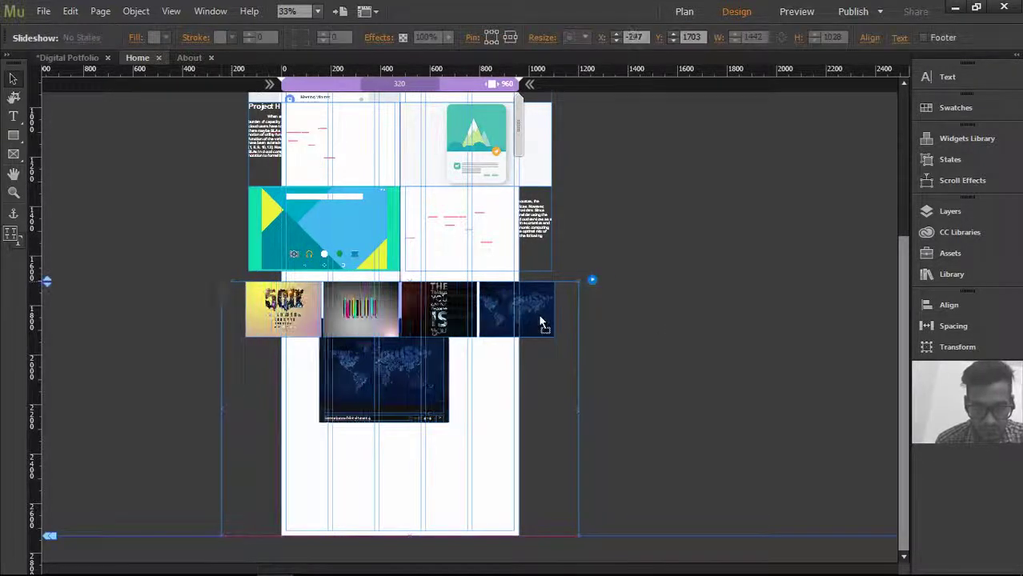
pyautogui.click(249, 328)
pyautogui.moveTo(245, 336)
pyautogui.mouseDown()
pyautogui.moveTo(250, 324)
pyautogui.moveTo(249, 335)
pyautogui.mouseUp()
pyautogui.press('Escape')
pyautogui.press('Escape')
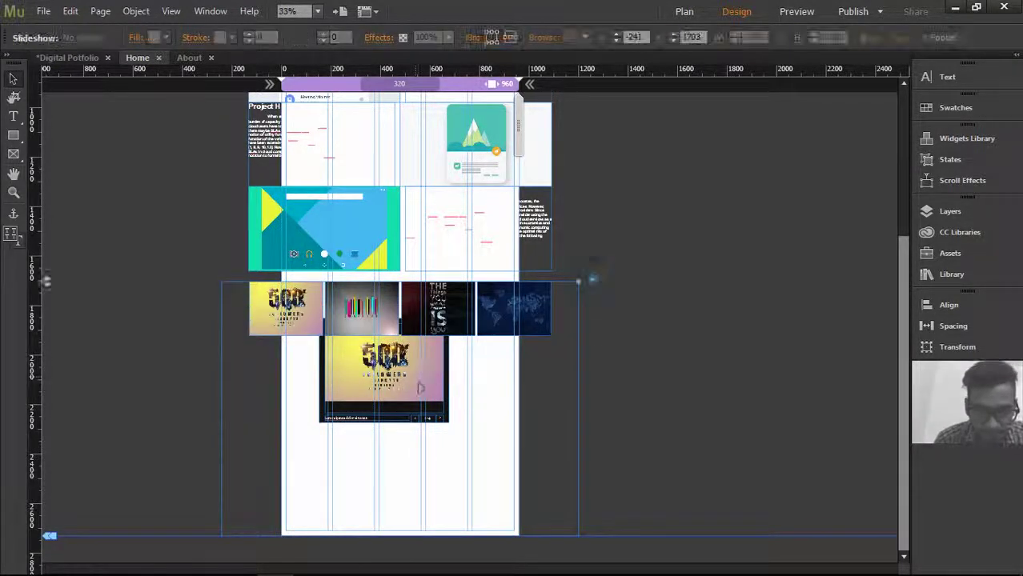
# Step: Move the thumbnail row aside to X 726, Y 1570 and set the slideshow's black hero container to no fill
pyautogui.click(506, 309)
pyautogui.moveTo(506, 309); pyautogui.dragTo(771, 274)
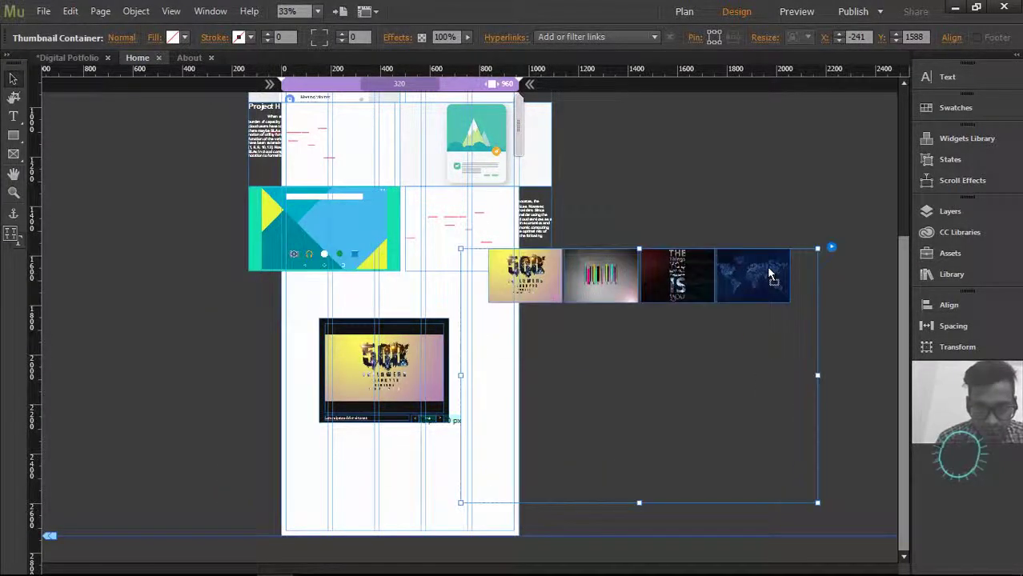
pyautogui.click(342, 365)
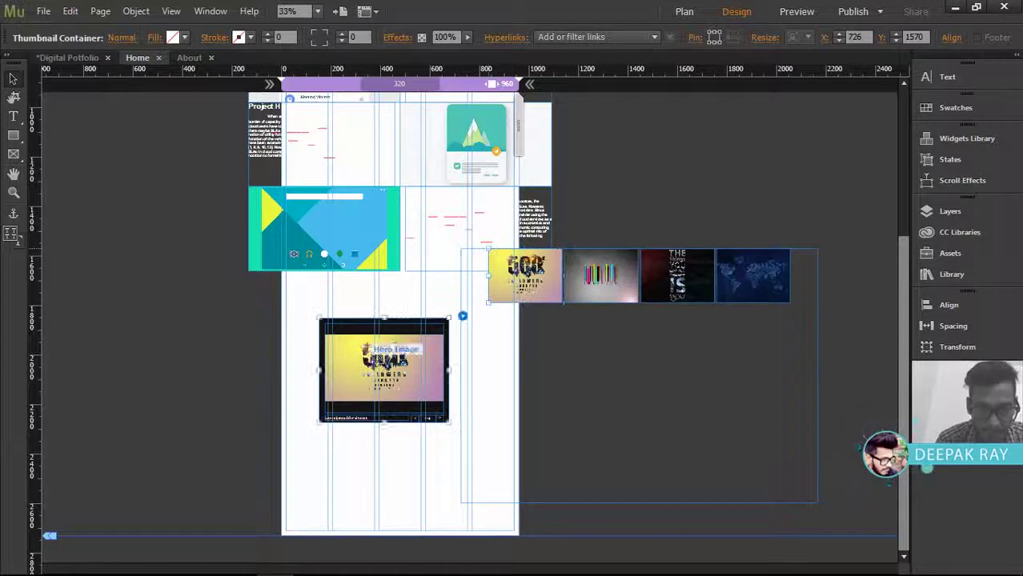
pyautogui.click(167, 37)
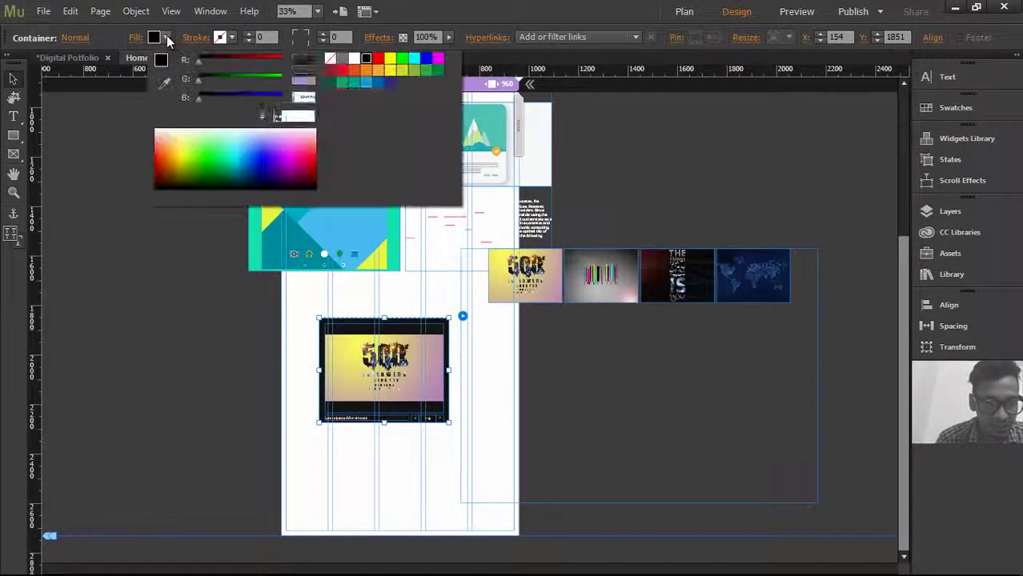
pyautogui.click(332, 60)
pyautogui.click(442, 379)
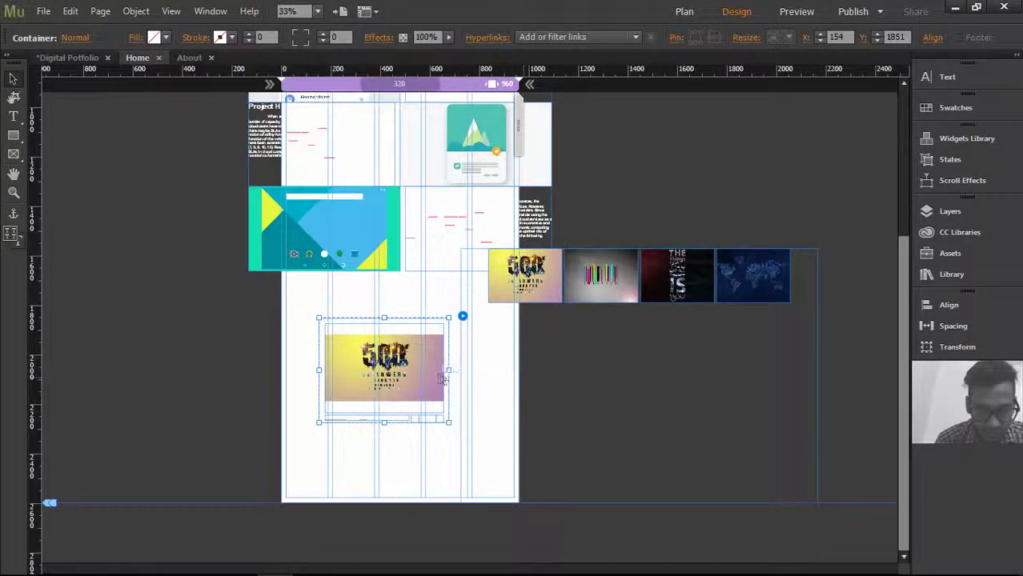
# Step: Remove the caption, the counter and the previous and next buttons from beneath the slideshow's hero image
pyautogui.click(319, 11)
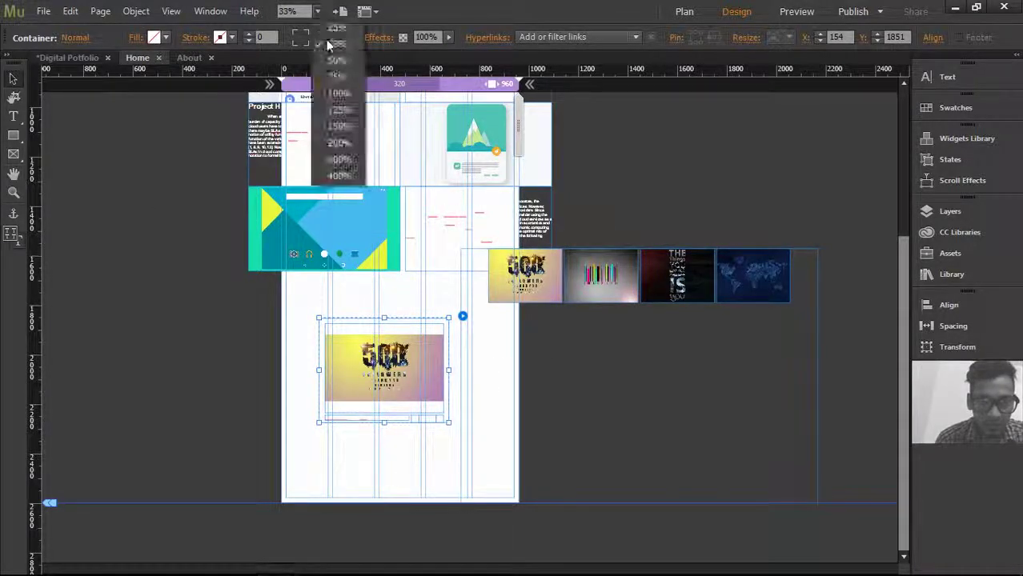
pyautogui.click(337, 101)
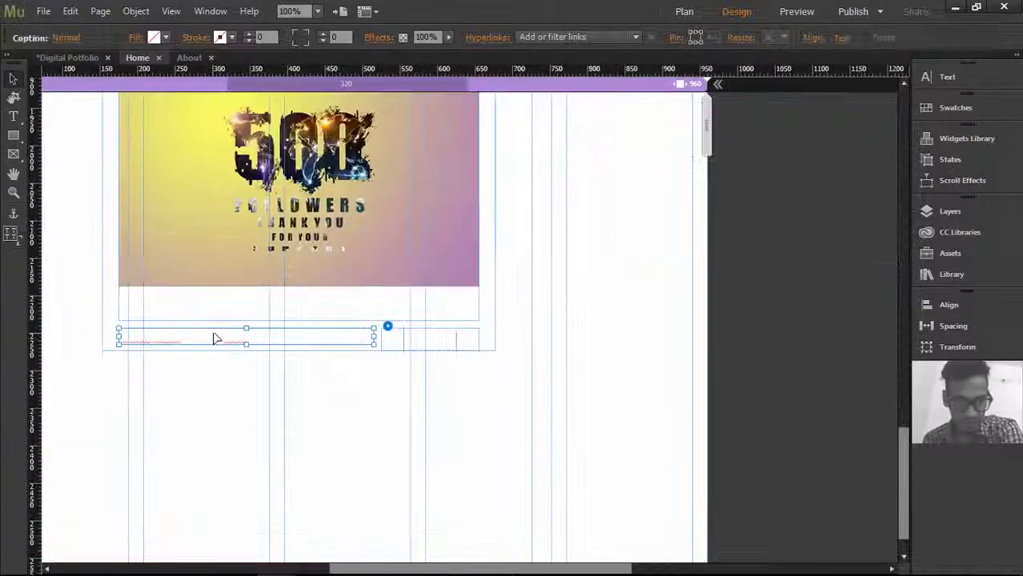
pyautogui.doubleClick(202, 339)
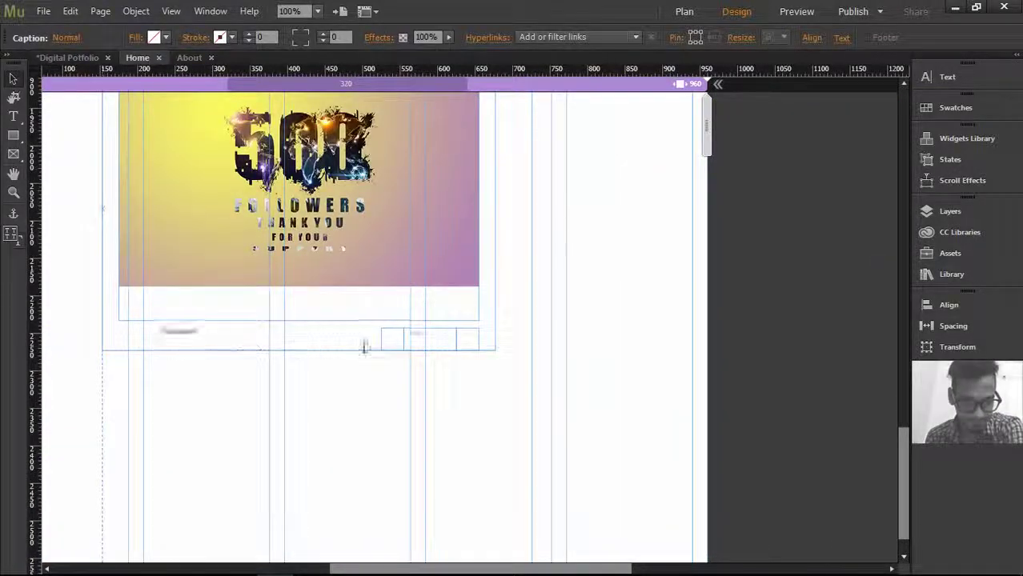
pyautogui.click(402, 342)
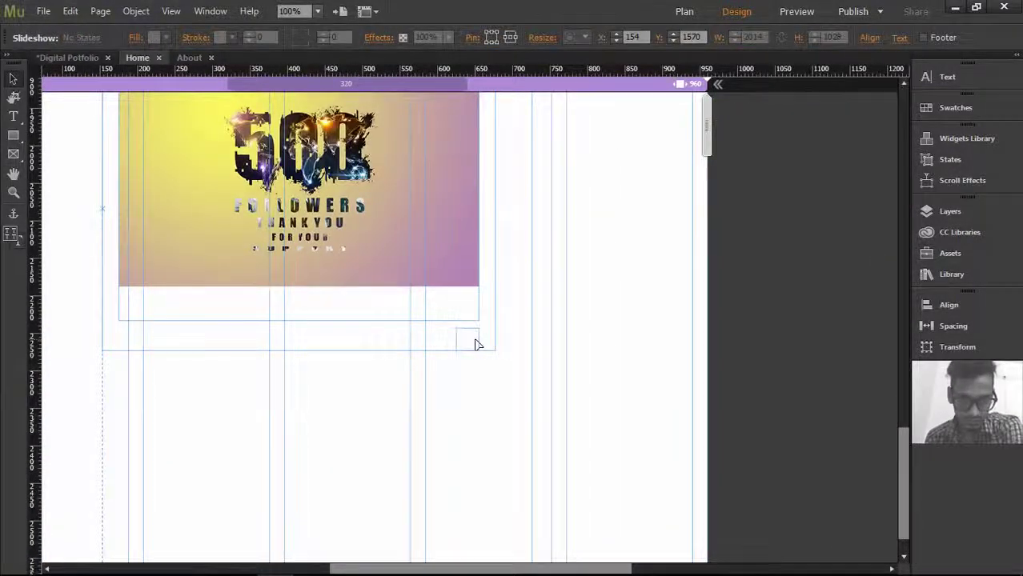
pyautogui.click(474, 344)
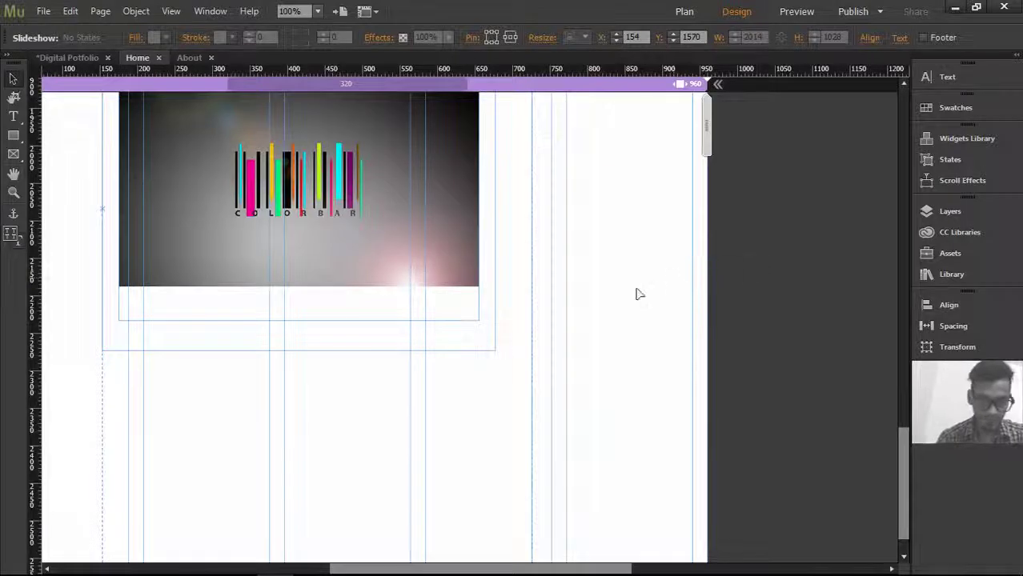
# Step: Move the hero container to X 208, Y 1782 and place the thumbnail row back over it at X -241, Y 1690
pyautogui.scroll(-2, 528, 297)
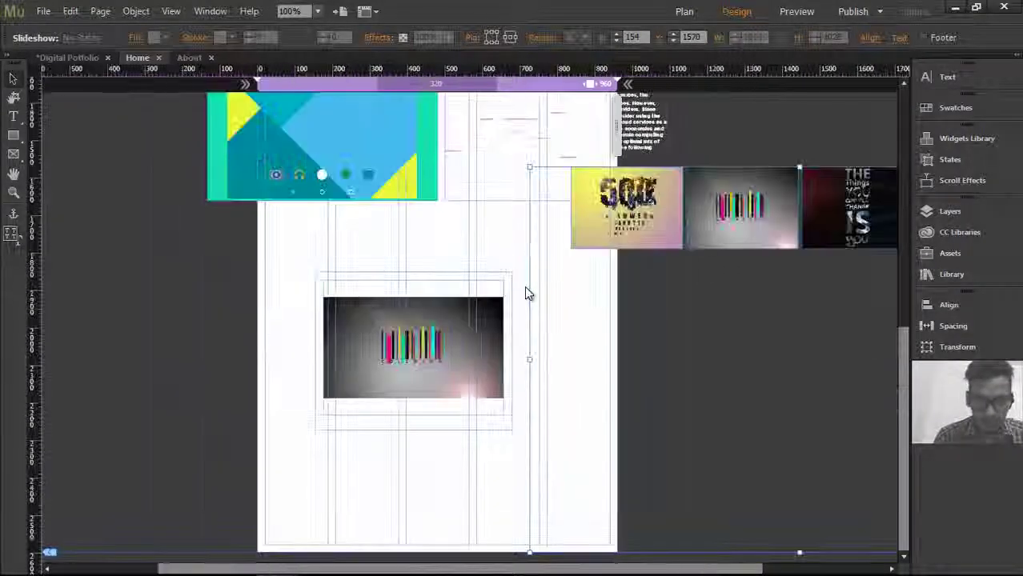
pyautogui.scroll(-1, 609, 252)
pyautogui.click(640, 311)
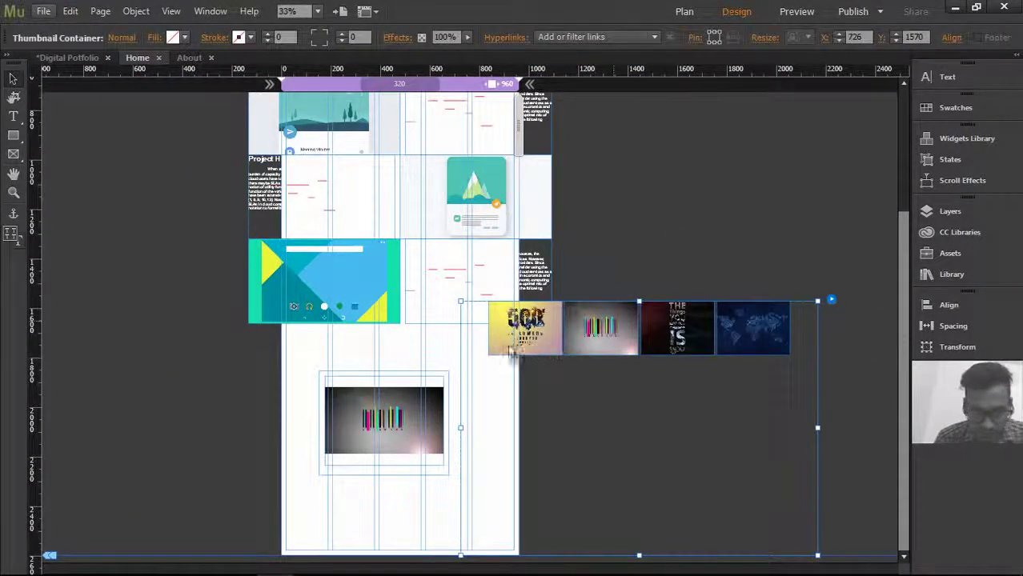
pyautogui.moveTo(510, 352); pyautogui.dragTo(374, 356)
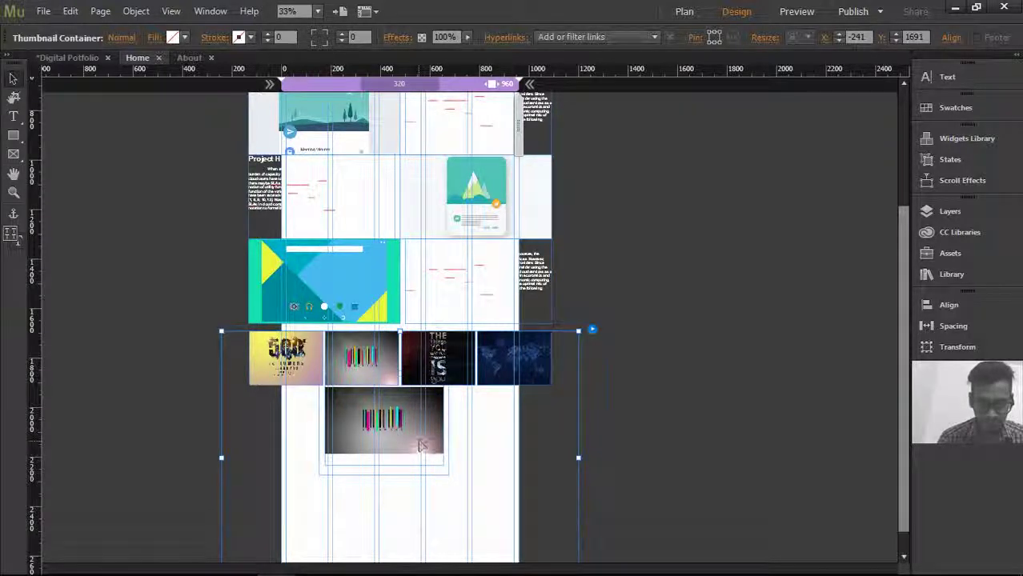
pyautogui.moveTo(439, 352); pyautogui.dragTo(720, 325)
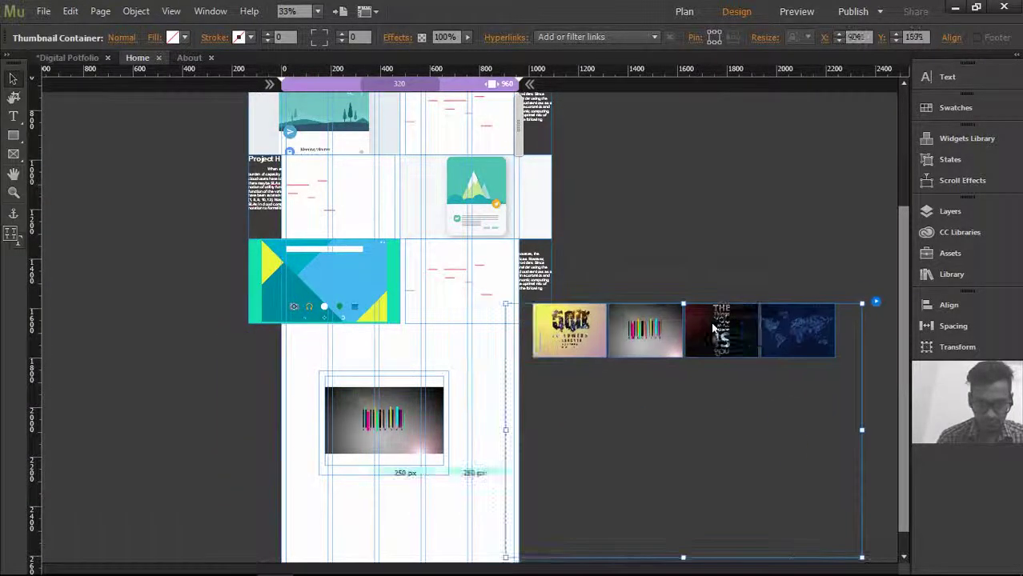
pyautogui.moveTo(386, 428); pyautogui.dragTo(407, 409)
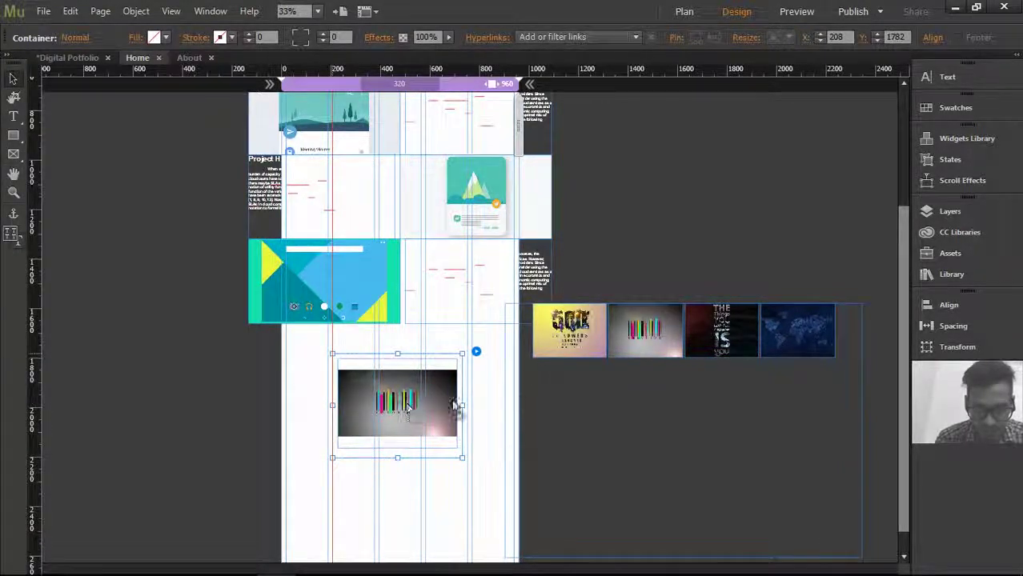
pyautogui.click(655, 340)
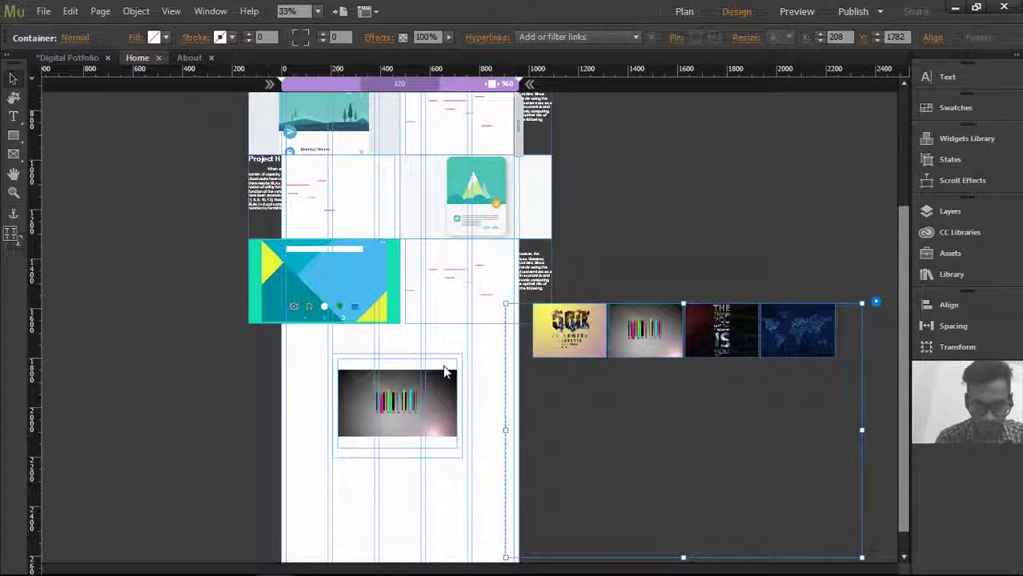
pyautogui.moveTo(445, 371); pyautogui.dragTo(371, 367)
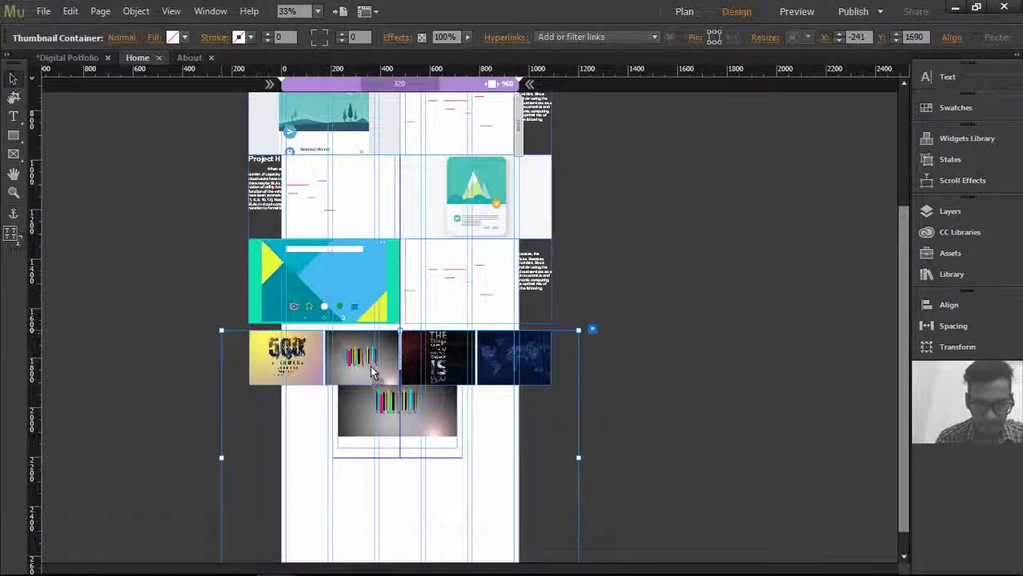
pyautogui.click(825, 338)
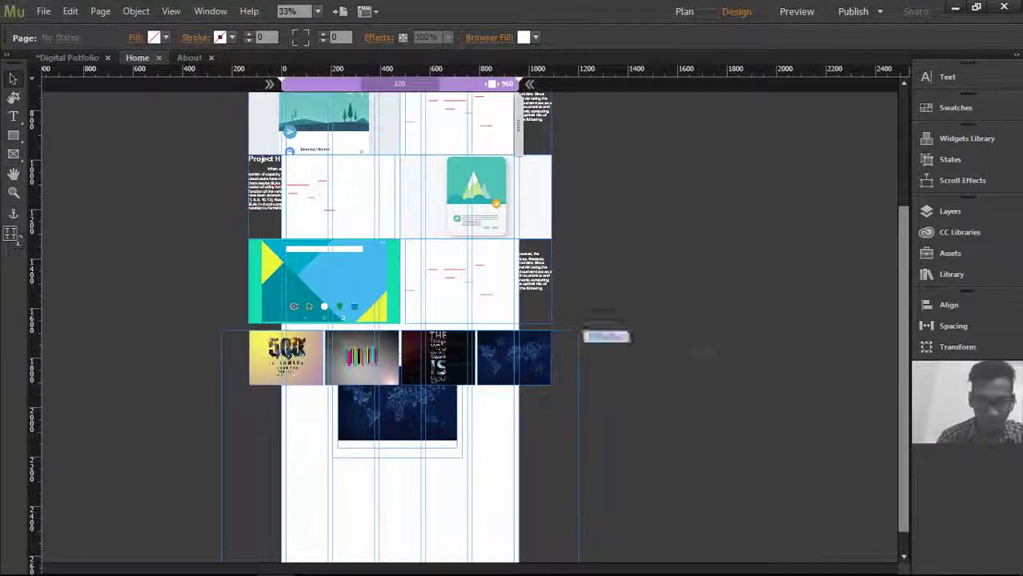
# Step: Shorten the thumbnail container so that its bottom edge sits just below the row of thumbnails
pyautogui.scroll(-1, 880, 396)
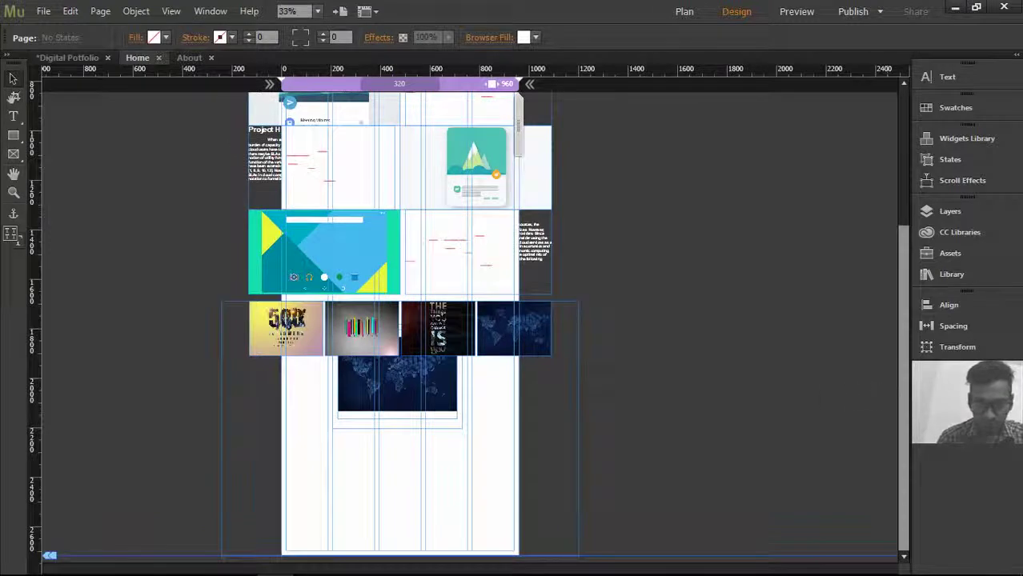
pyautogui.click(433, 463)
pyautogui.click(434, 463)
pyautogui.moveTo(399, 555); pyautogui.dragTo(400, 360)
pyautogui.click(480, 399)
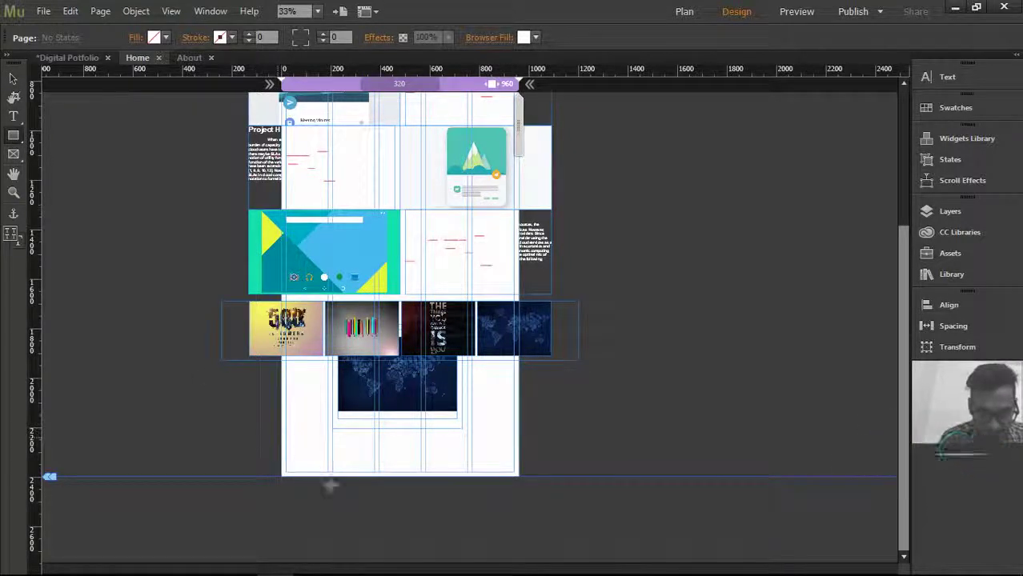
# Step: Draw a footer rectangle about 975 px wide and 229 px high at X -15, Y 1975, below the thumbnail row
pyautogui.moveTo(277, 437); pyautogui.dragTo(513, 461)
pyautogui.click(13, 78)
pyautogui.moveTo(390, 453); pyautogui.dragTo(399, 431)
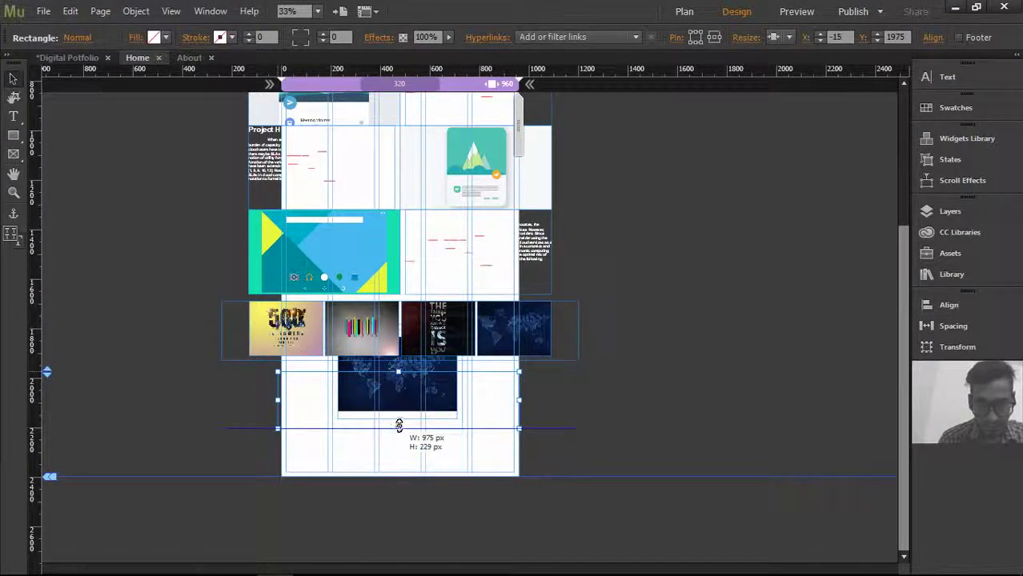
# Step: Set the footer rectangle's resize behaviour to Stretch to Browser Width
pyautogui.click(789, 37)
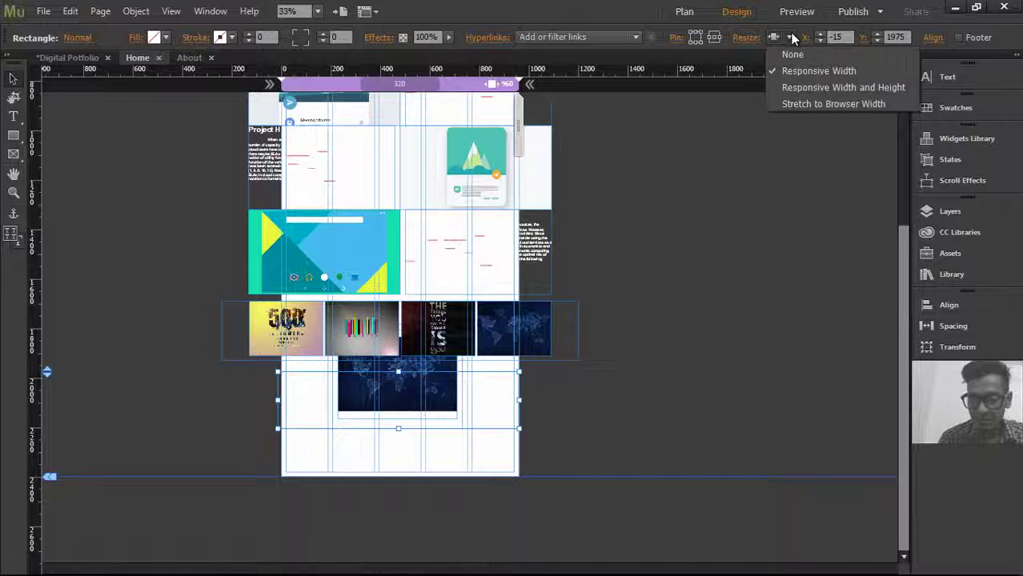
pyautogui.click(798, 88)
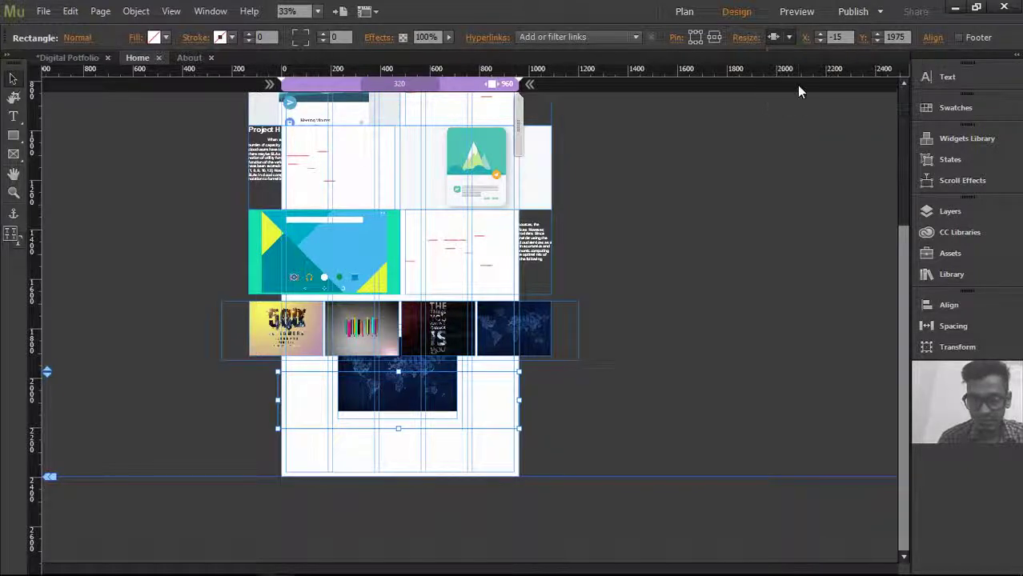
pyautogui.click(788, 36)
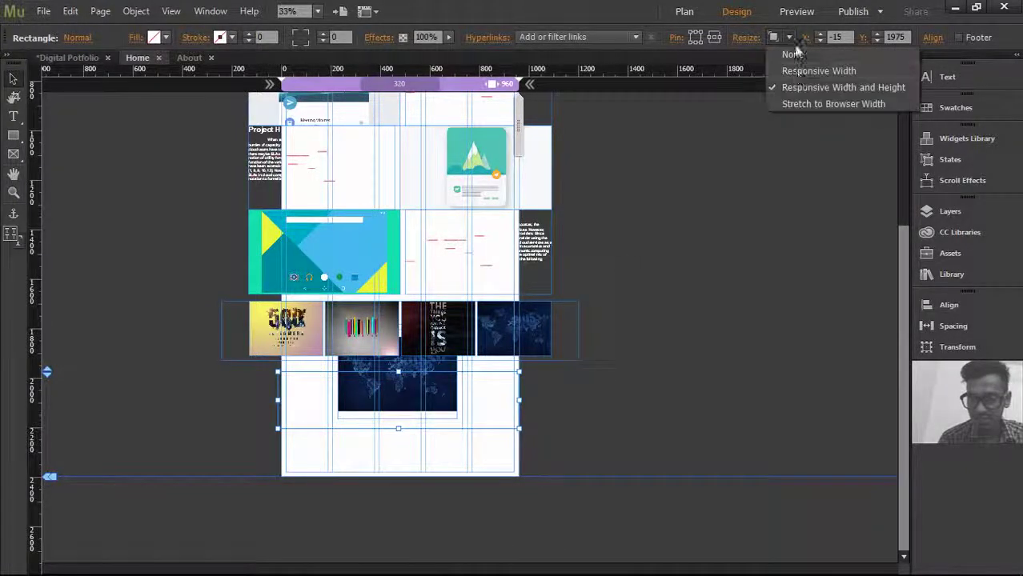
pyautogui.click(798, 75)
pyautogui.click(792, 36)
pyautogui.click(793, 105)
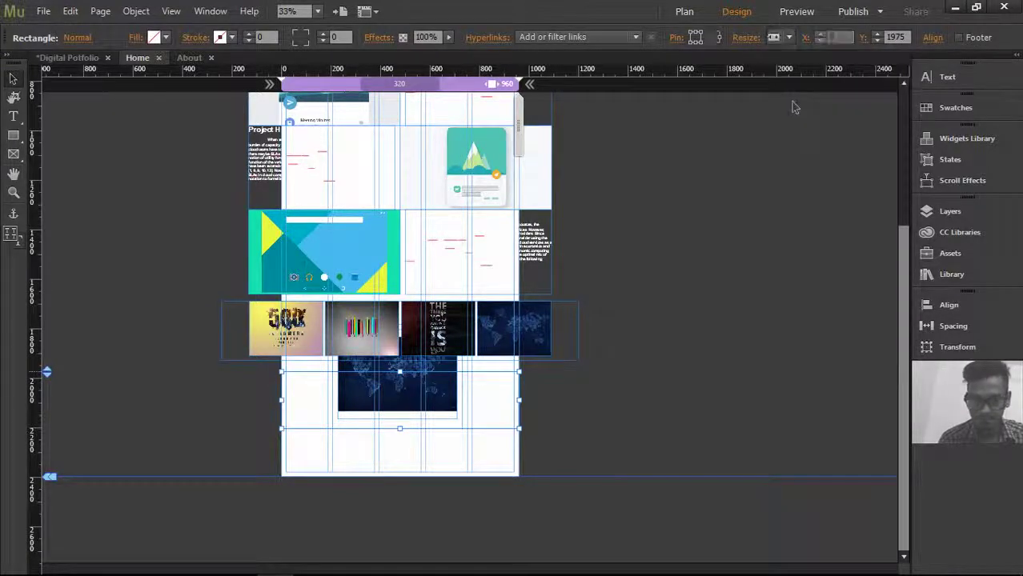
pyautogui.click(792, 108)
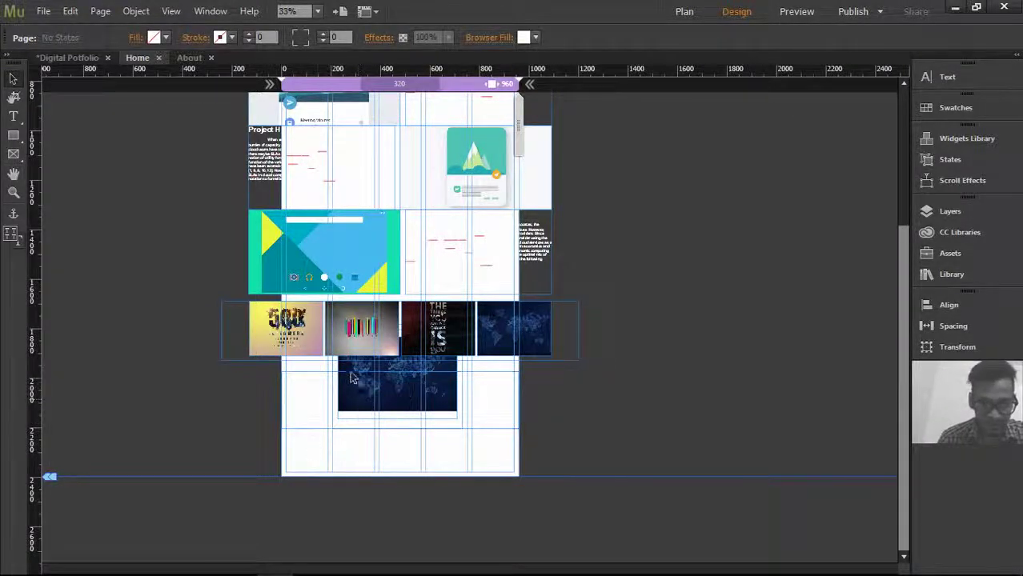
# Step: Fill the footer rectangle with dark blue 122243 sampled from the world map thumbnail
pyautogui.click(334, 412)
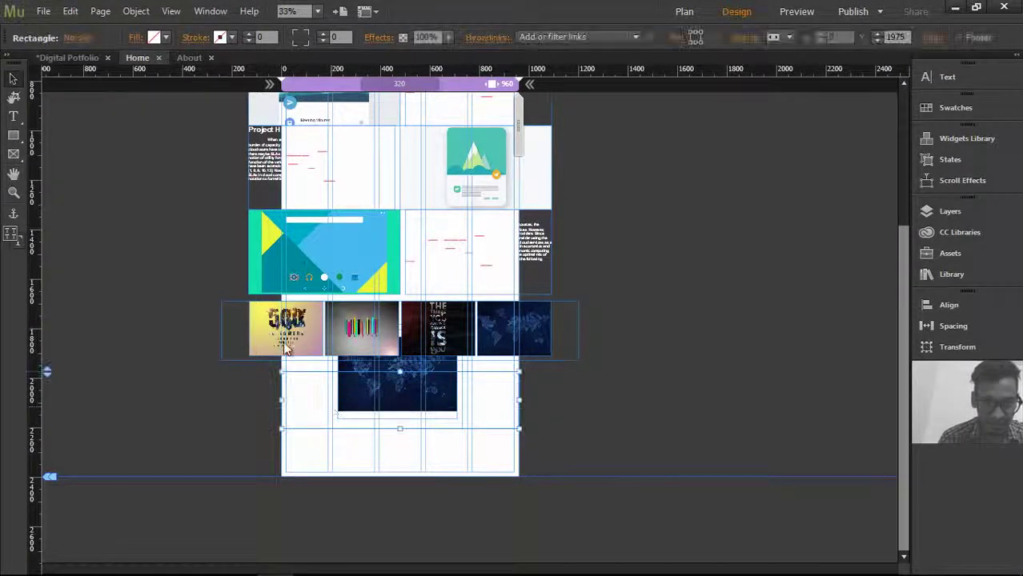
pyautogui.click(165, 38)
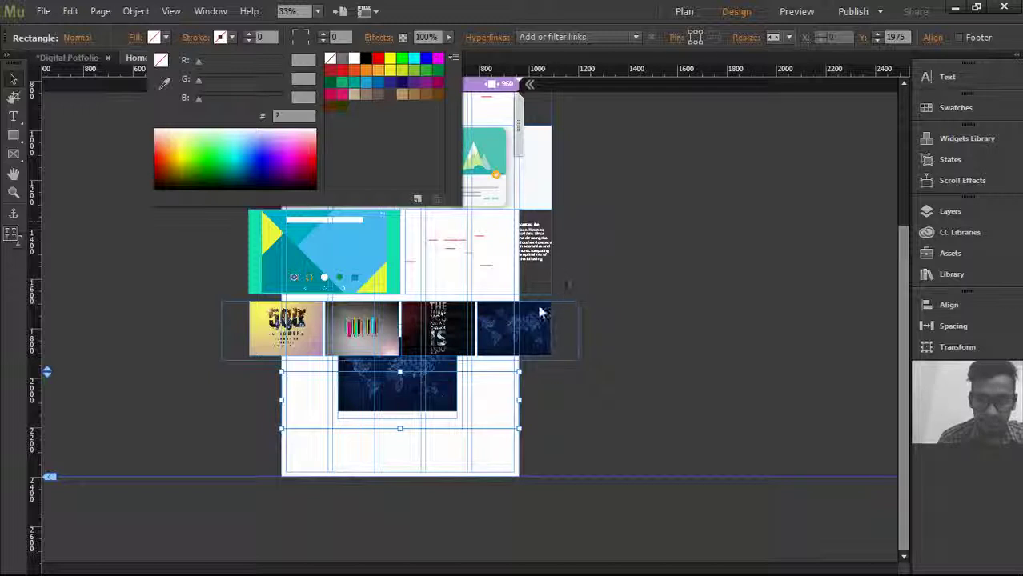
pyautogui.click(165, 82)
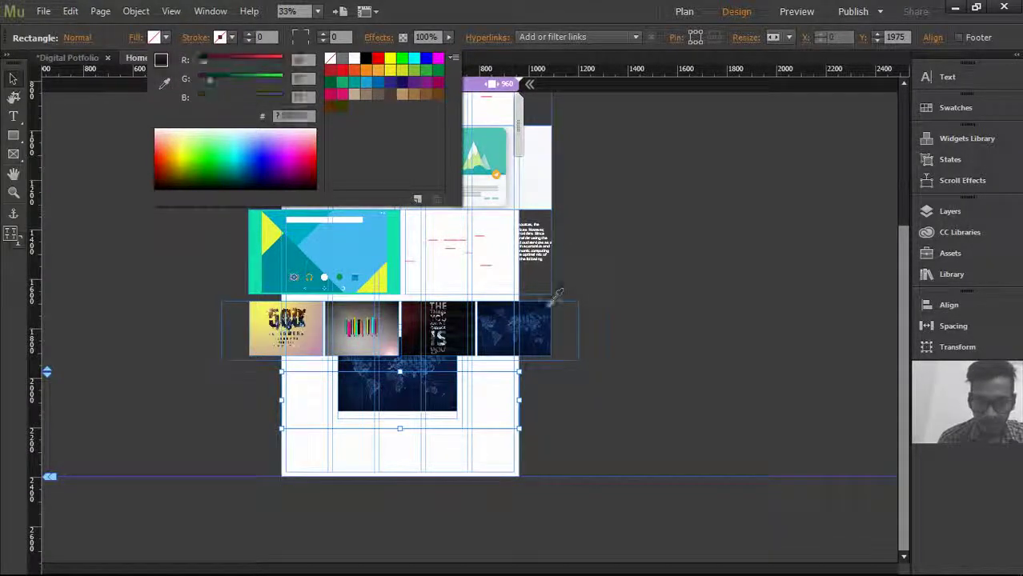
pyautogui.click(546, 307)
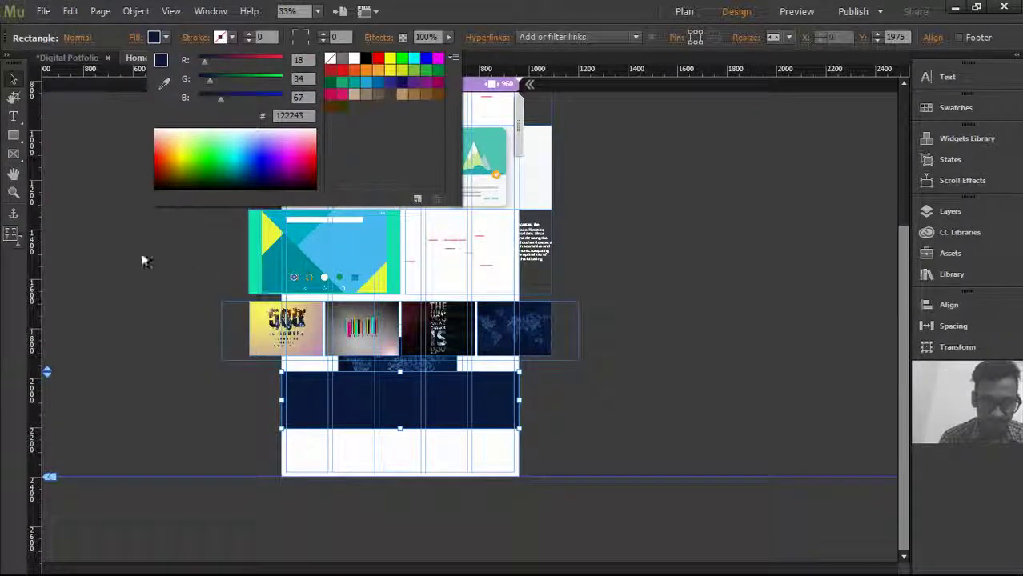
pyautogui.click(12, 76)
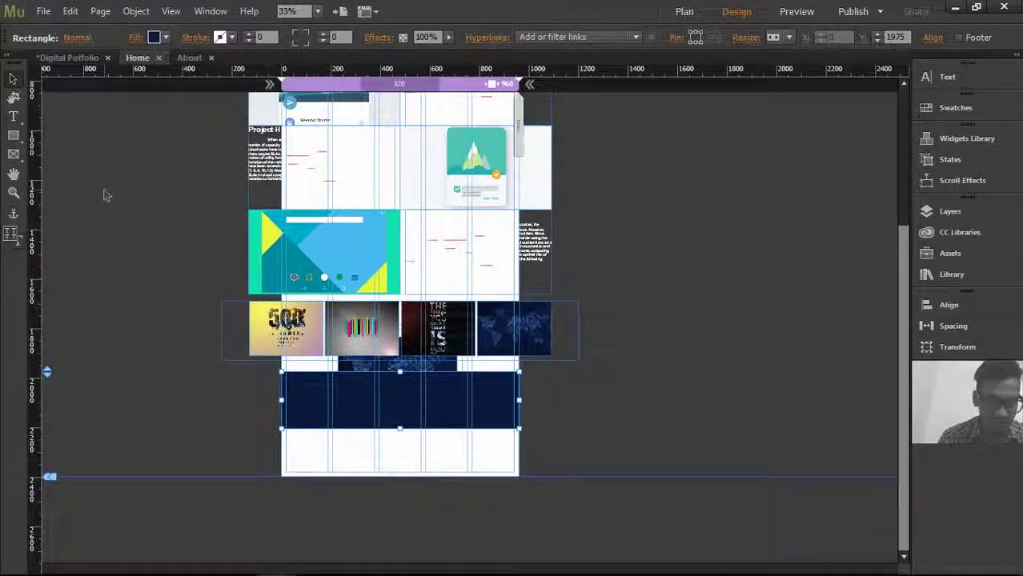
# Step: Add a text frame about 294 px wide near the footer rectangle's upper-left corner, reading "Copyright 2016"
pyautogui.click(126, 199)
pyautogui.click(370, 412)
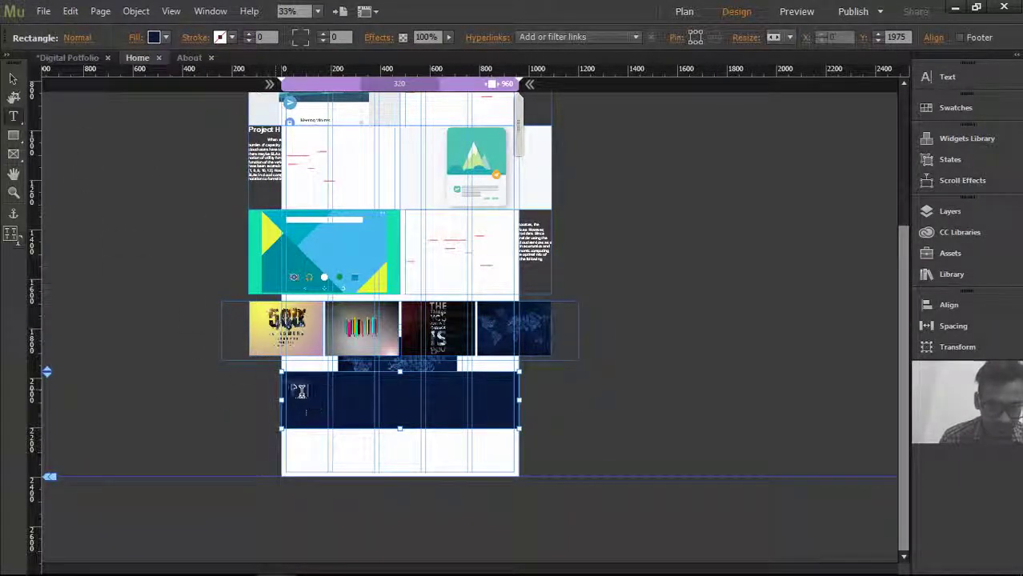
pyautogui.moveTo(289, 383); pyautogui.dragTo(362, 400)
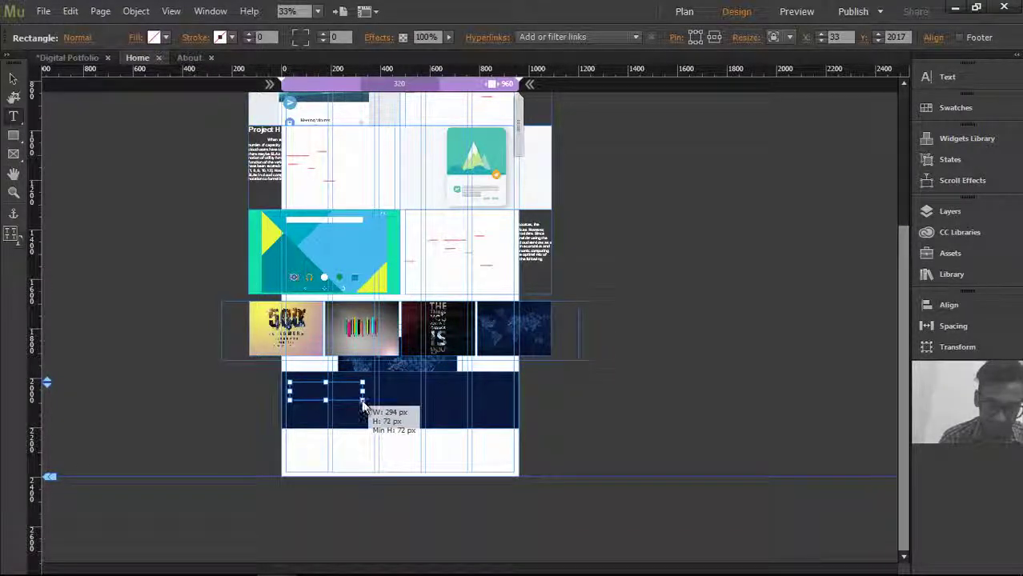
pyautogui.click(300, 390)
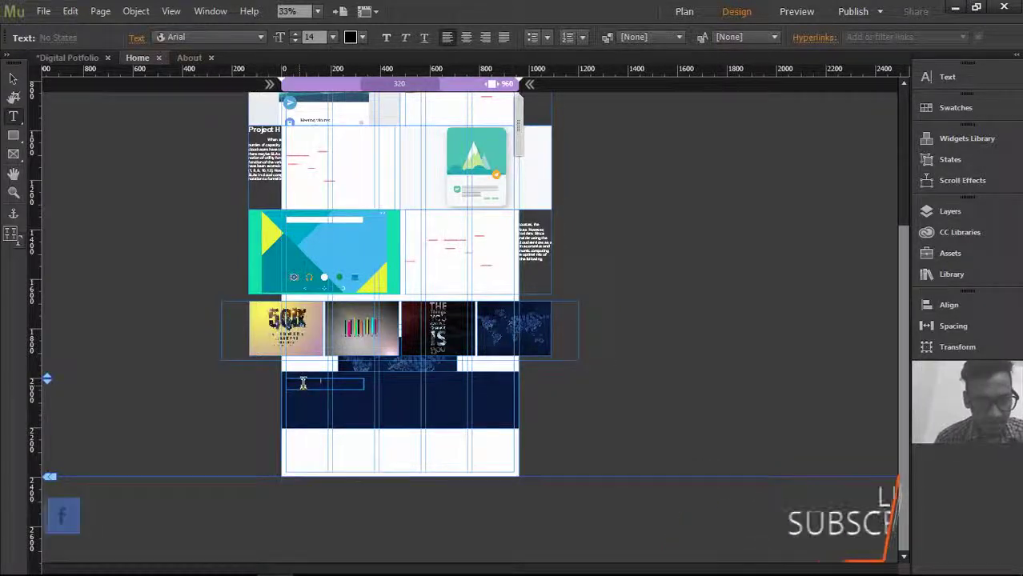
pyautogui.write('Copyright 2016')
# Step: Colour all of the footer's copyright text white
pyautogui.hotkey('ctrl', 'a')
pyautogui.click(355, 37)
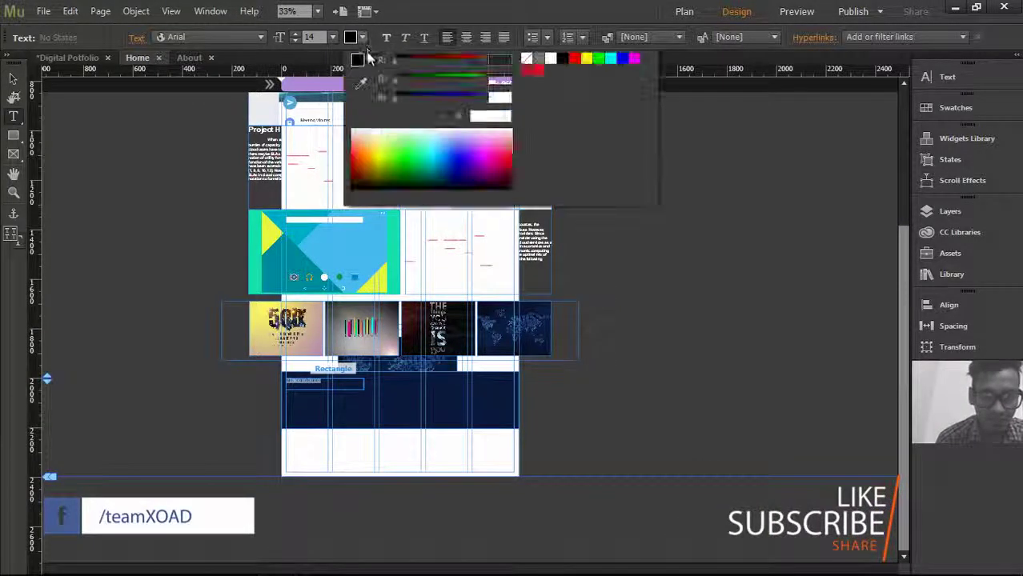
pyautogui.click(552, 61)
pyautogui.click(18, 79)
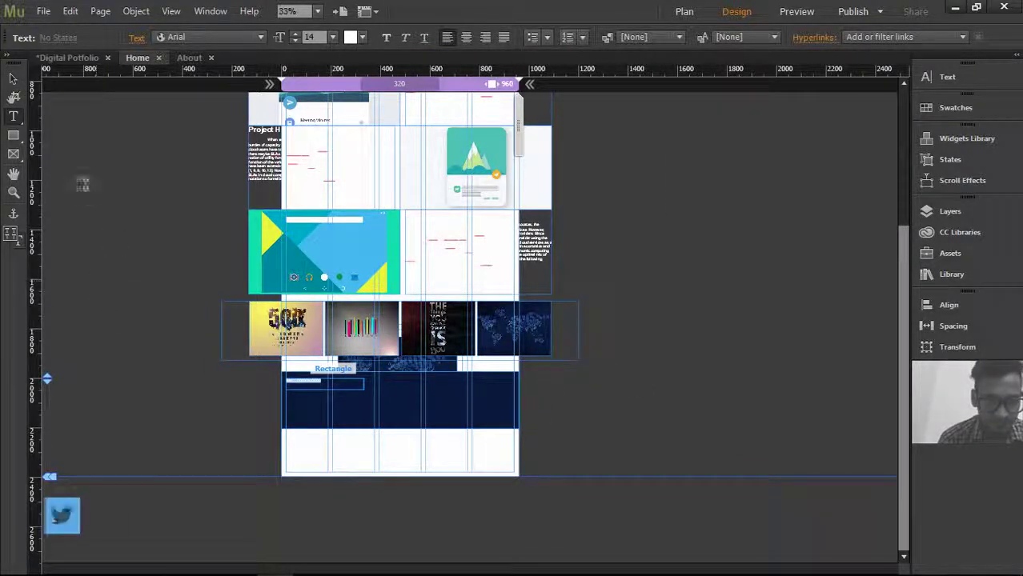
# Step: Select the row of five social media icons at the bottom of the About page and copy them
pyautogui.click(190, 58)
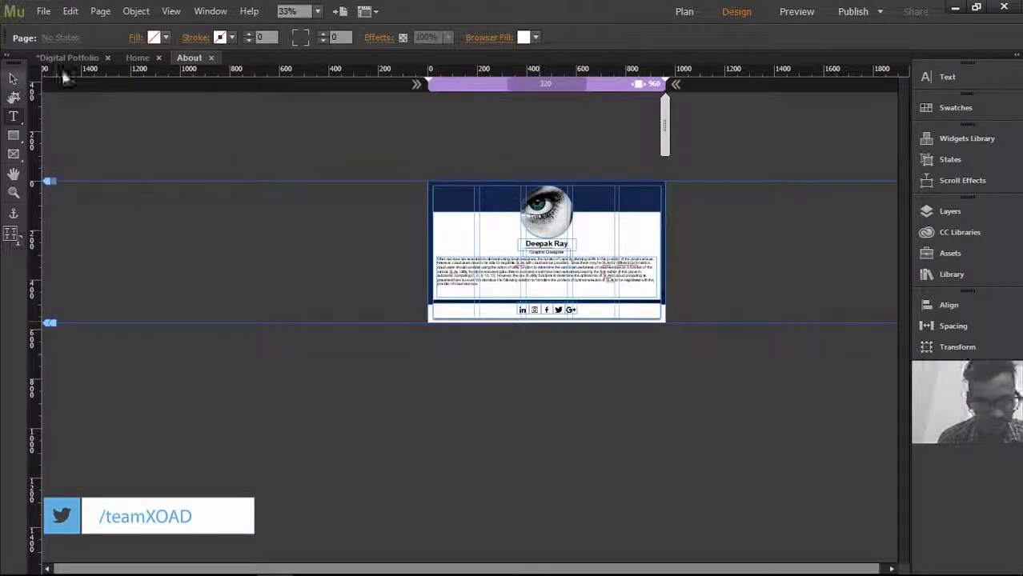
pyautogui.click(317, 12)
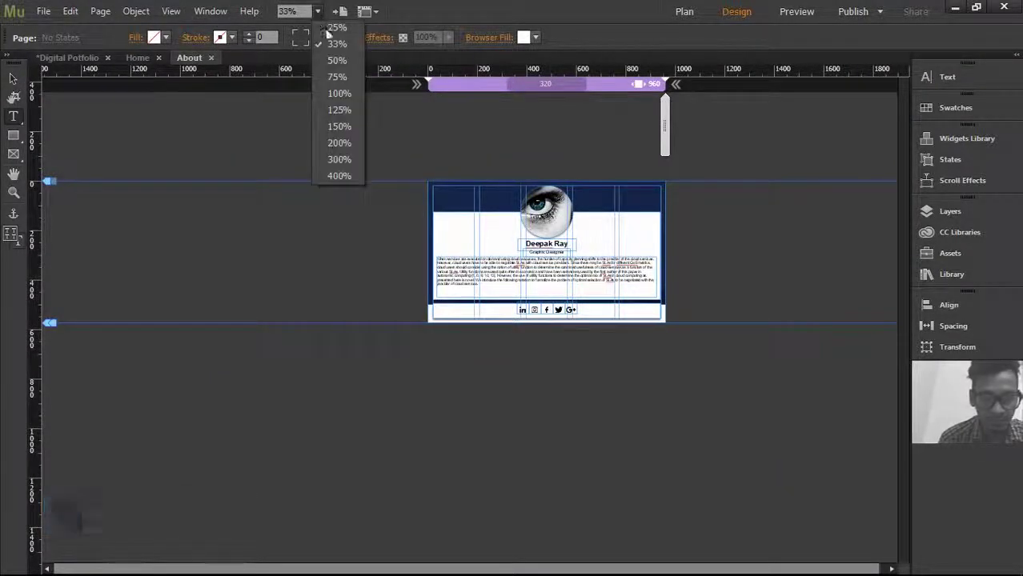
pyautogui.click(333, 88)
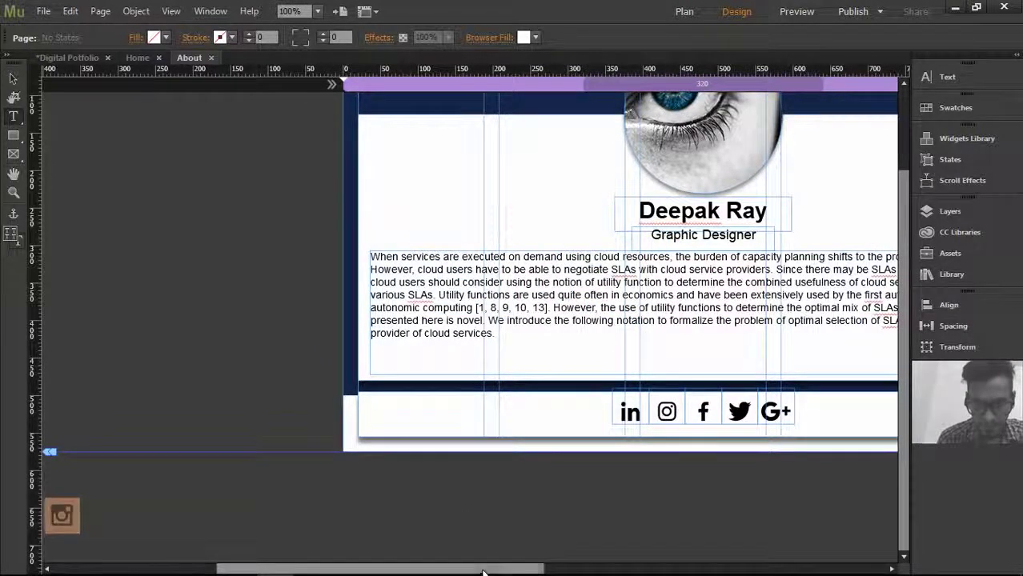
pyautogui.moveTo(479, 569); pyautogui.dragTo(552, 552)
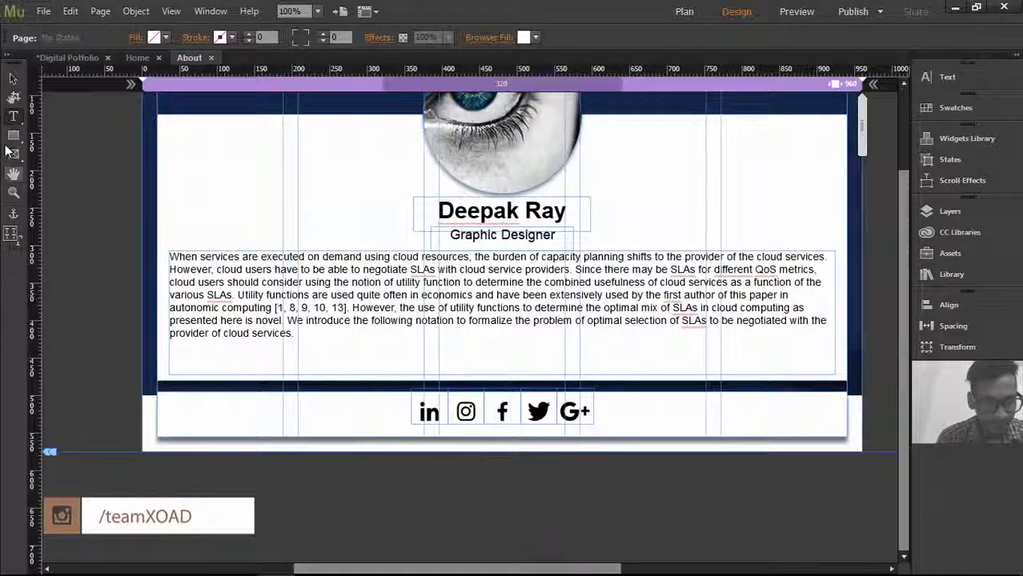
pyautogui.click(12, 78)
pyautogui.click(469, 413)
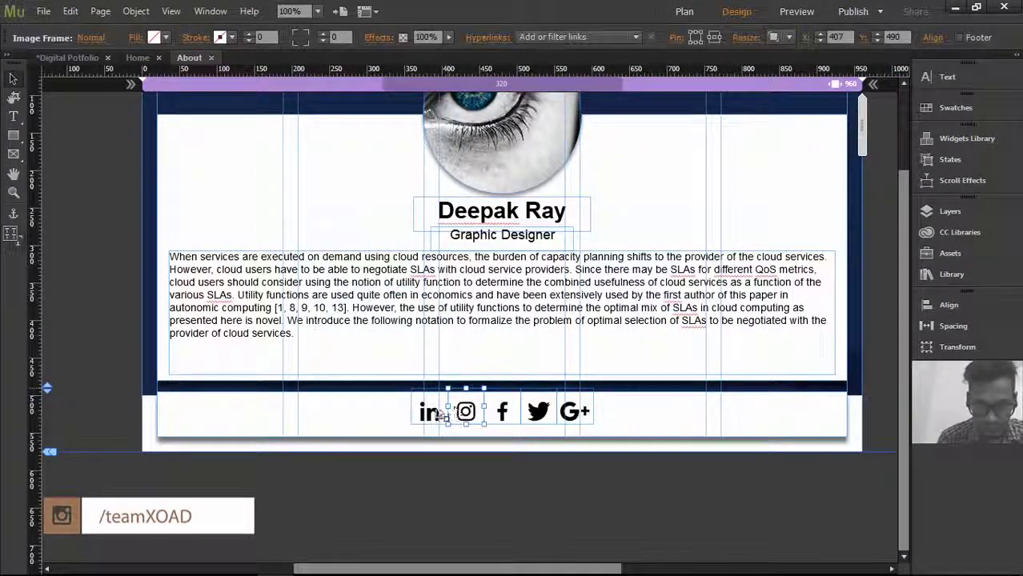
pyautogui.keyDown('shift'); pyautogui.click(433, 412); pyautogui.keyUp('shift')
pyautogui.keyDown('shift'); pyautogui.click(502, 413); pyautogui.keyUp('shift')
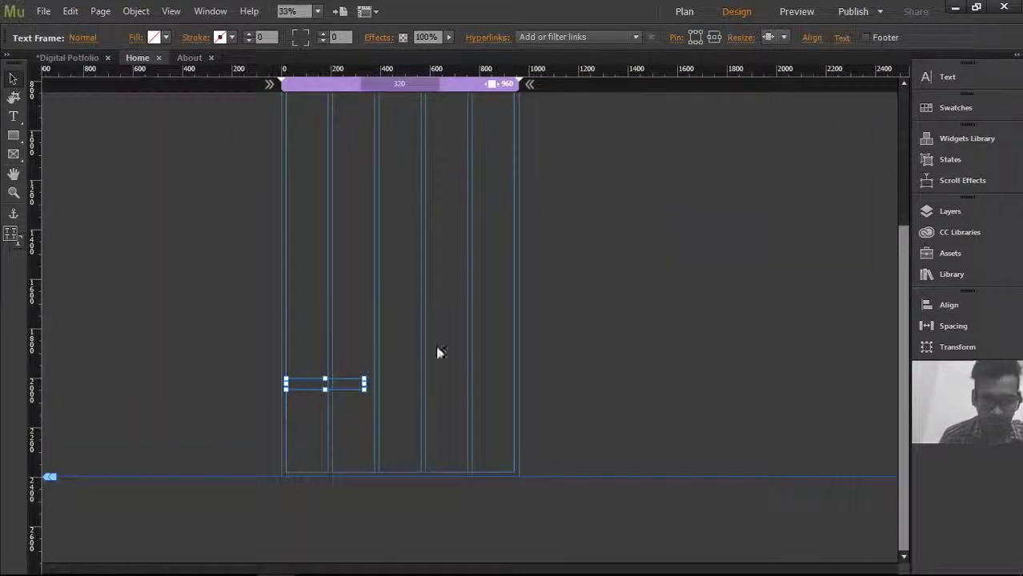
# Step: Return to the Home page's footer area and paste the copied social media icons into the page
pyautogui.click(317, 12)
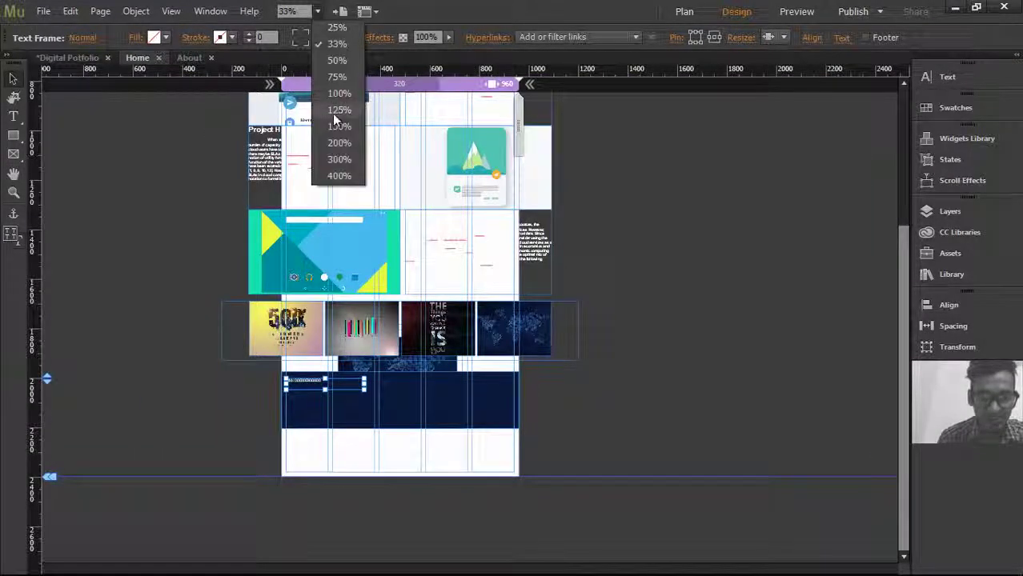
pyautogui.click(337, 113)
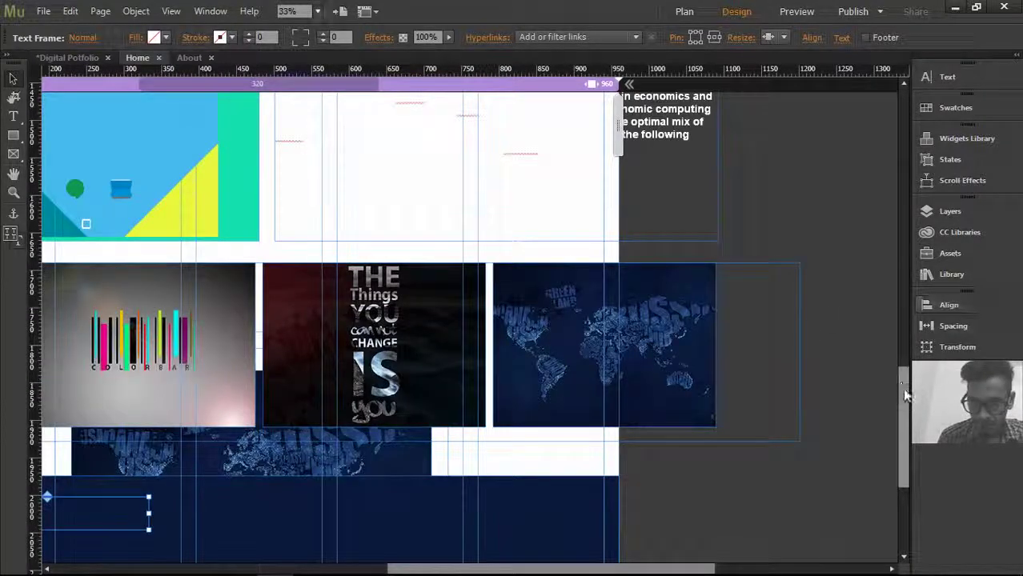
pyautogui.scroll(-3, 903, 432)
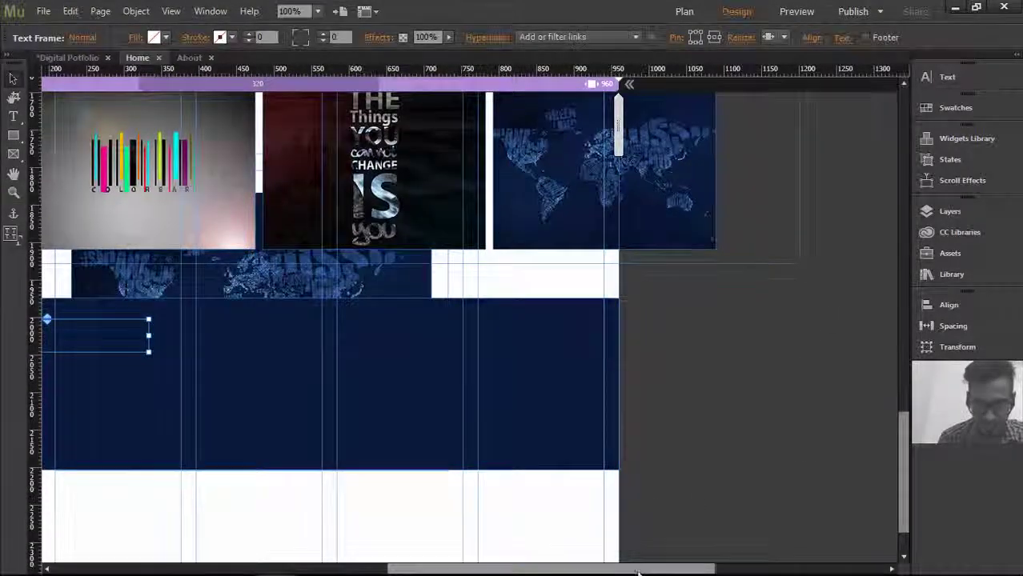
pyautogui.moveTo(640, 569); pyautogui.dragTo(562, 570)
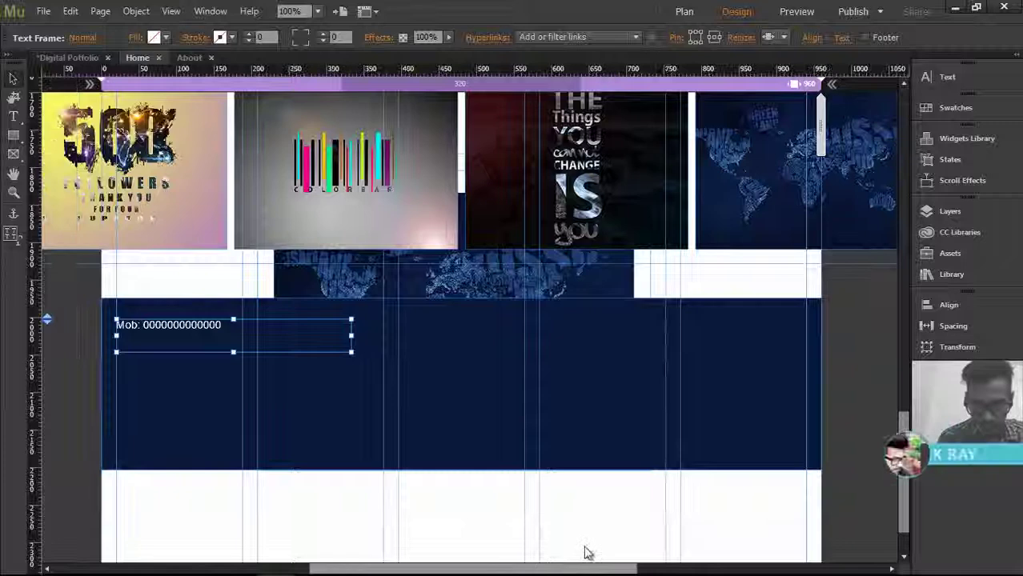
pyautogui.click(729, 388)
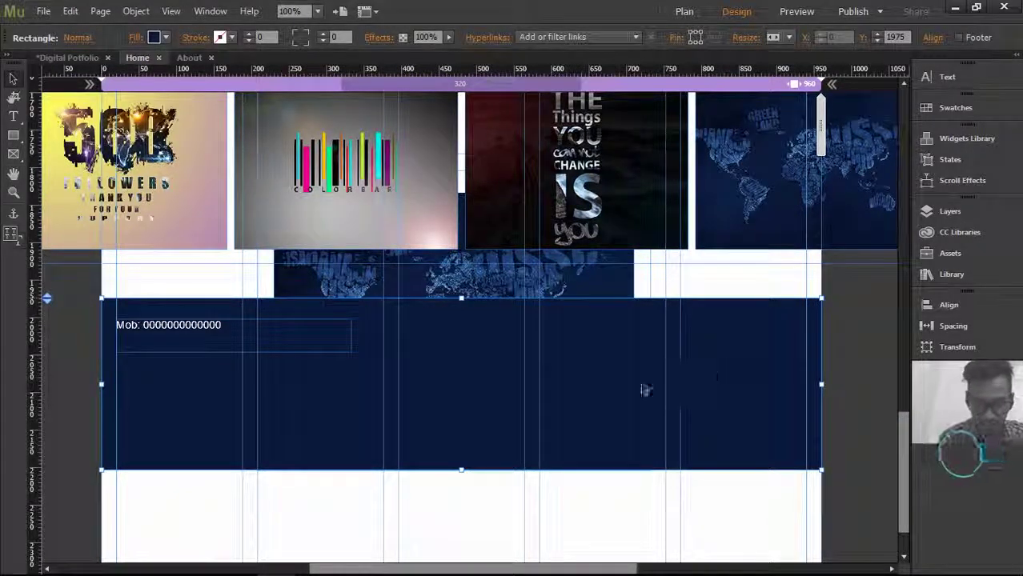
pyautogui.hotkey('ctrl', 'v')
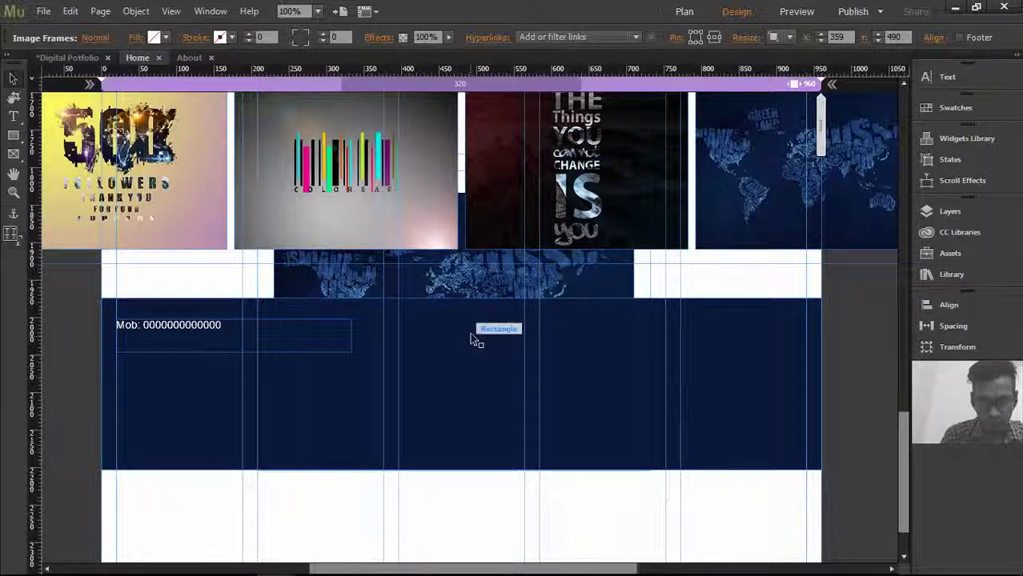
# Step: Move the pasted row of icons down onto the dark blue footer's right half, at about X 604, Y 2075
pyautogui.click(319, 12)
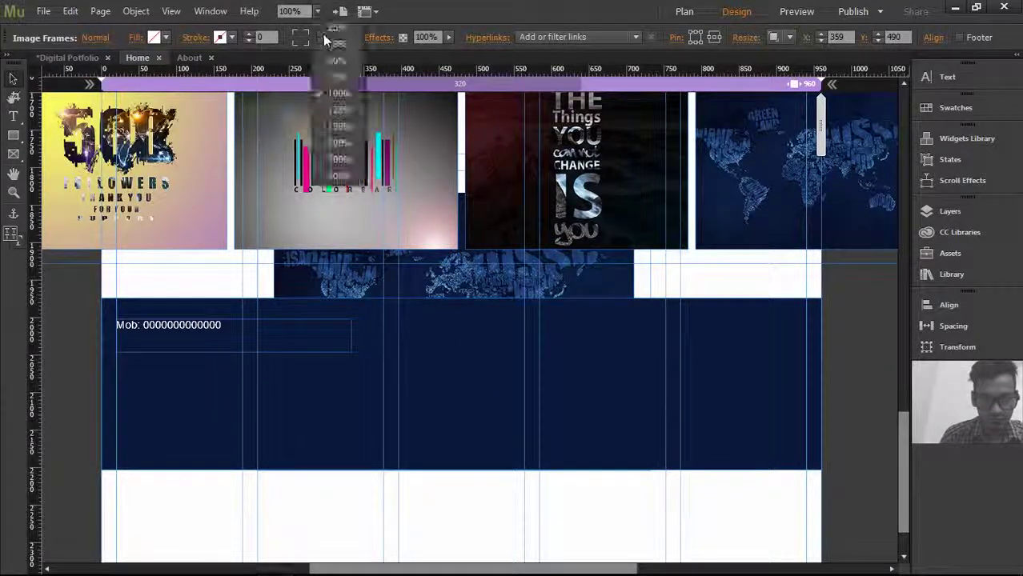
pyautogui.click(336, 29)
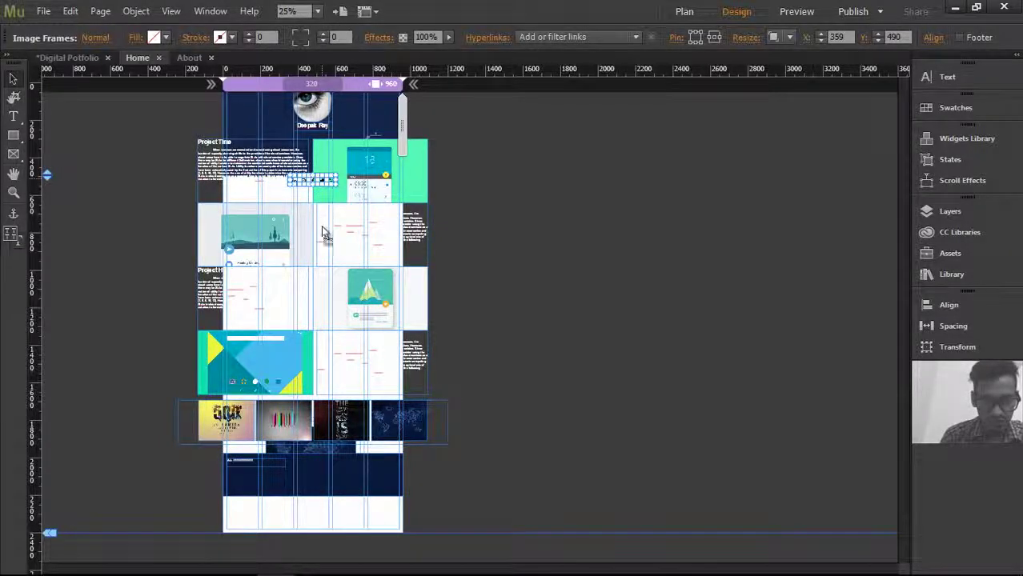
pyautogui.moveTo(324, 232)
pyautogui.mouseDown()
pyautogui.moveTo(340, 490)
pyautogui.moveTo(339, 444)
pyautogui.mouseUp()
pyautogui.click(317, 11)
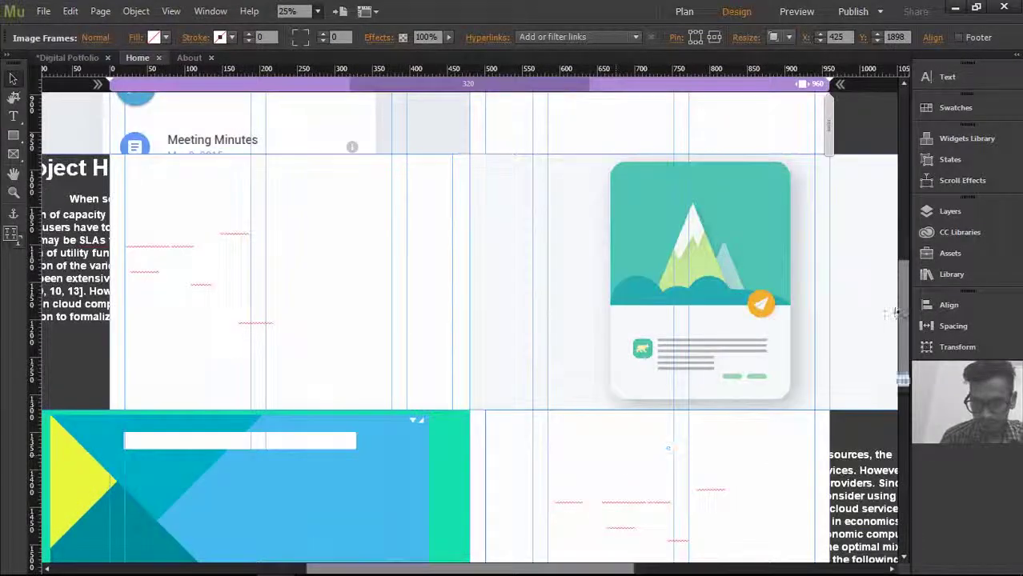
pyautogui.moveTo(905, 365); pyautogui.dragTo(907, 499)
pyautogui.scroll(-5, 908, 504)
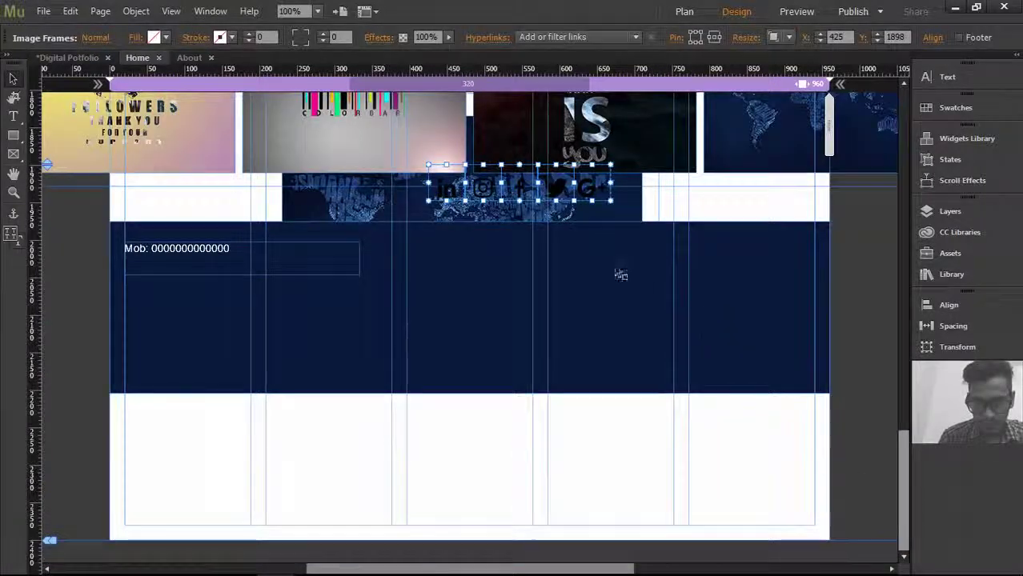
pyautogui.moveTo(594, 310); pyautogui.dragTo(686, 318)
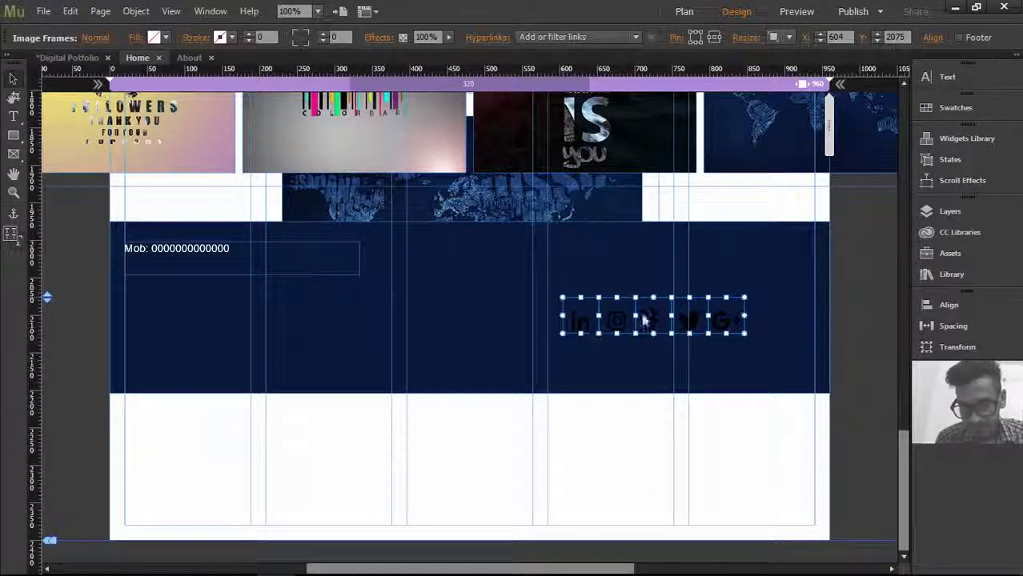
# Step: Rearrange the LinkedIn, Instagram, Facebook and Twitter icons into a vertical column in the footer's last layout column
pyautogui.click(513, 311)
pyautogui.click(582, 324)
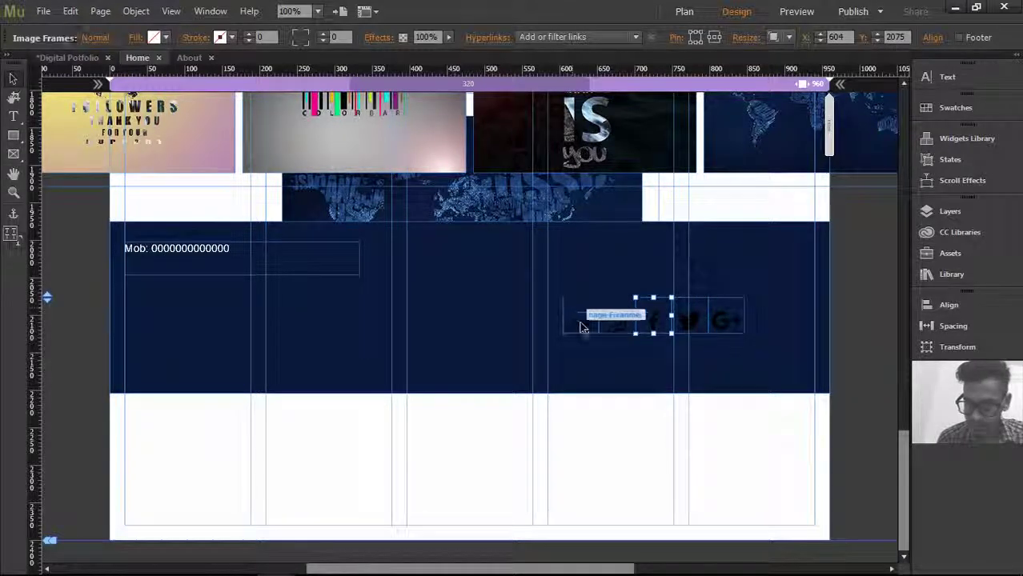
pyautogui.moveTo(582, 324); pyautogui.dragTo(708, 256)
pyautogui.moveTo(612, 325); pyautogui.dragTo(705, 288)
pyautogui.moveTo(669, 318); pyautogui.dragTo(682, 318)
pyautogui.moveTo(700, 318); pyautogui.dragTo(718, 365)
pyautogui.moveTo(629, 358); pyautogui.dragTo(592, 360)
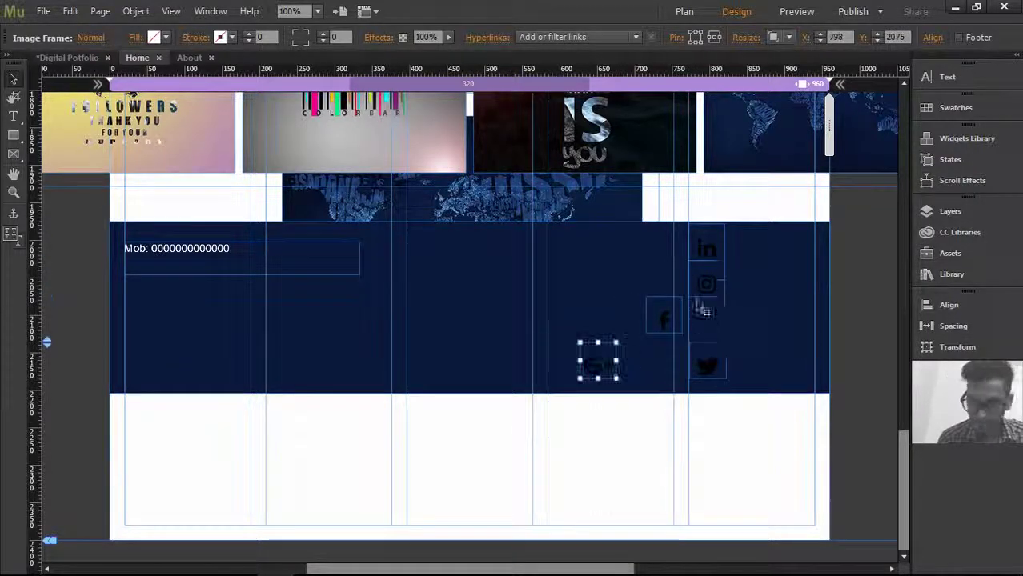
pyautogui.moveTo(673, 319); pyautogui.dragTo(706, 338)
# Step: Extend the footer rectangle's lower edge so the Google+ icon fits below the Twitter icon, and place that icon there
pyautogui.click(512, 388)
pyautogui.moveTo(470, 393); pyautogui.dragTo(470, 421)
pyautogui.moveTo(599, 365); pyautogui.dragTo(708, 392)
pyautogui.click(477, 398)
pyautogui.moveTo(468, 422); pyautogui.dragTo(469, 411)
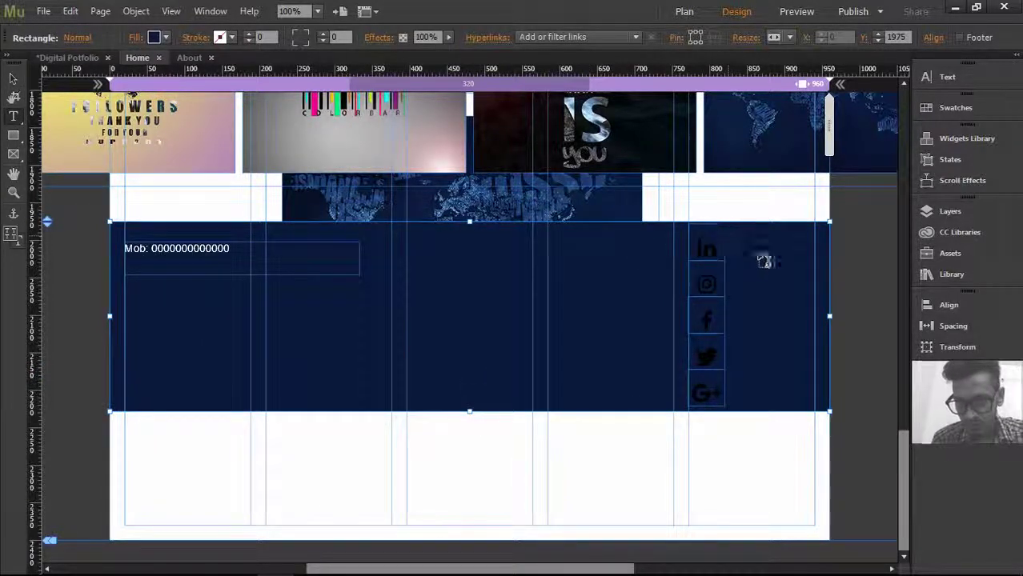
# Step: Add a small text frame beside the LinkedIn icon reading "/XOAD", coloured white at font size 18
pyautogui.moveTo(728, 237); pyautogui.dragTo(799, 257)
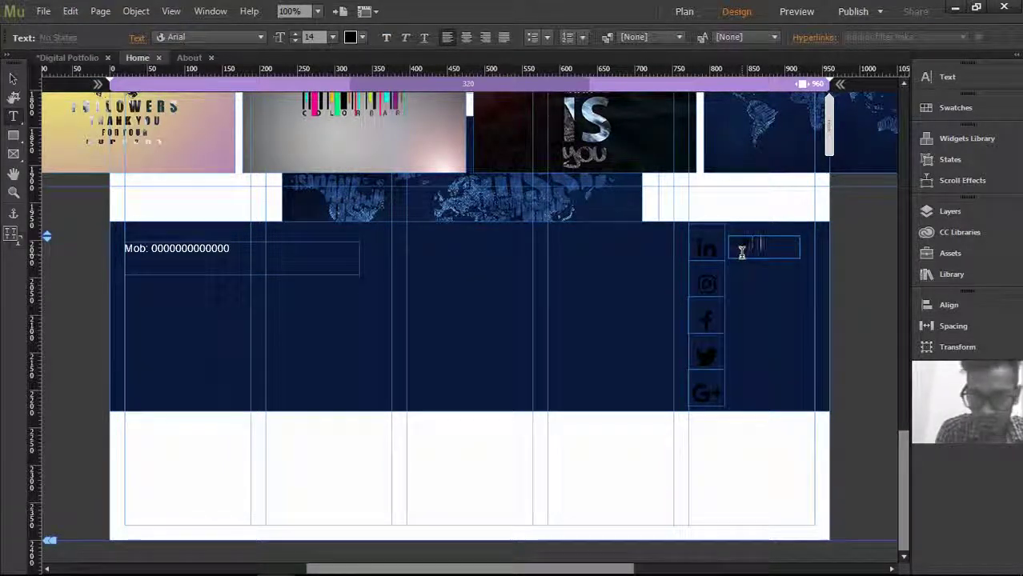
pyautogui.hotkey('ctrl', 'a')
pyautogui.click(350, 37)
pyautogui.click(497, 131)
pyautogui.click(330, 39)
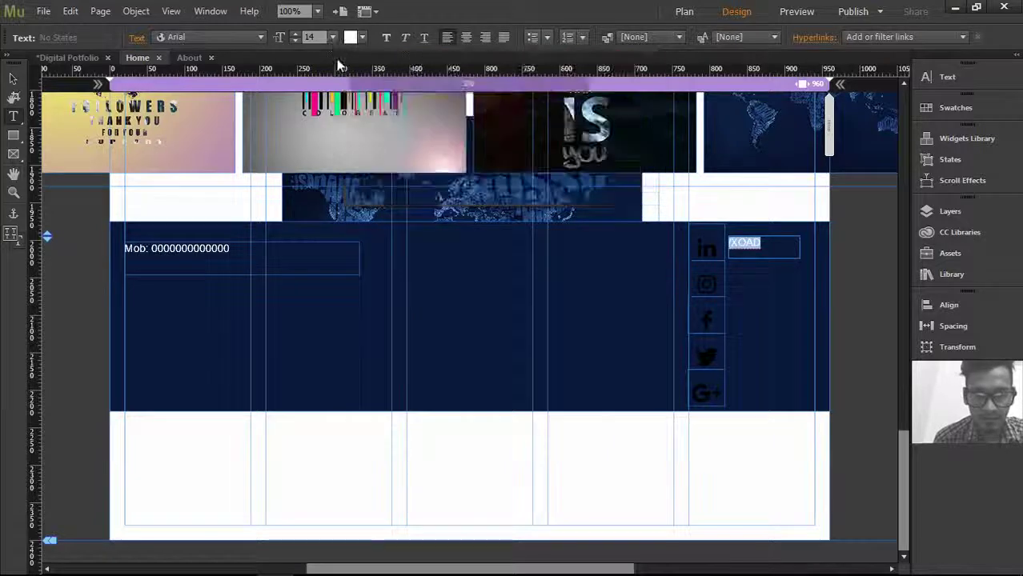
pyautogui.click(333, 37)
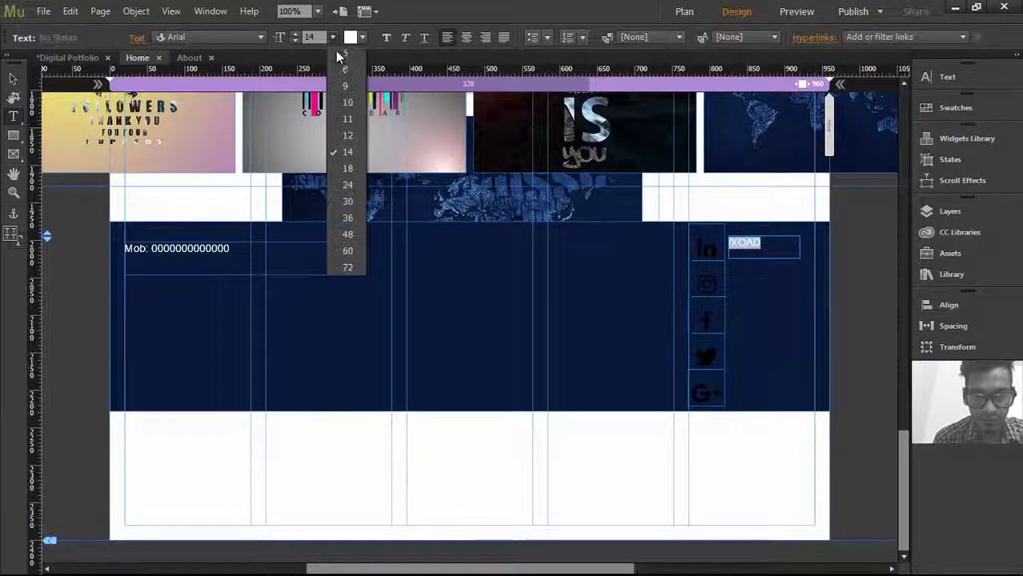
pyautogui.click(347, 169)
# Step: Change the text beside the LinkedIn icon to "/teamXOAD" and set its font size to 14
pyautogui.click(735, 244)
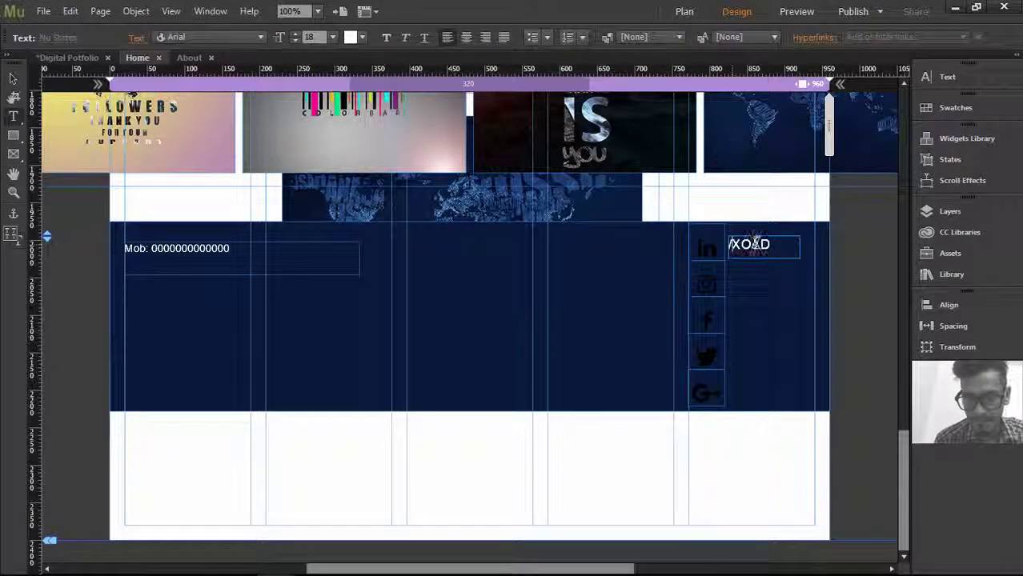
pyautogui.write('tea')
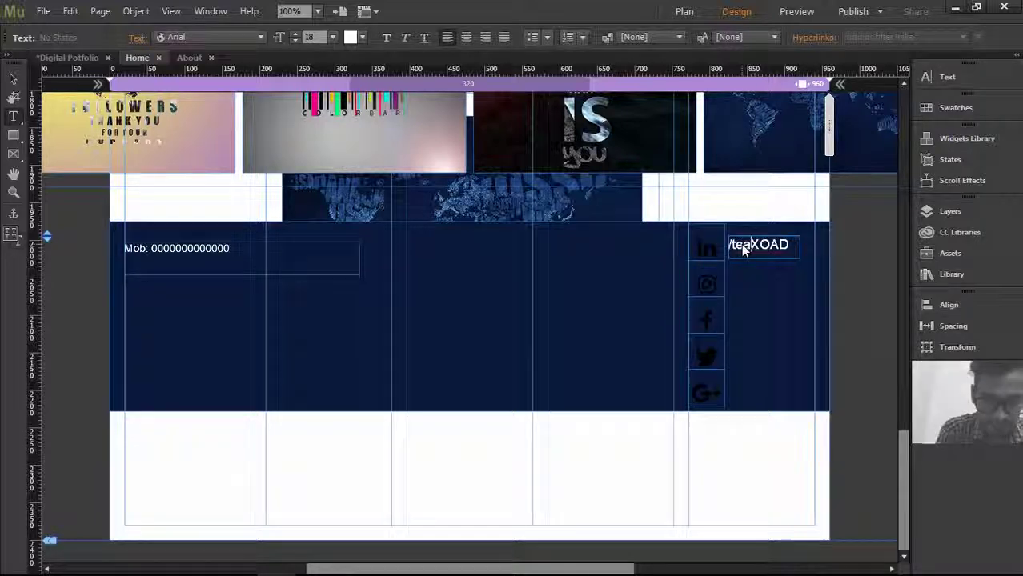
pyautogui.write('m')
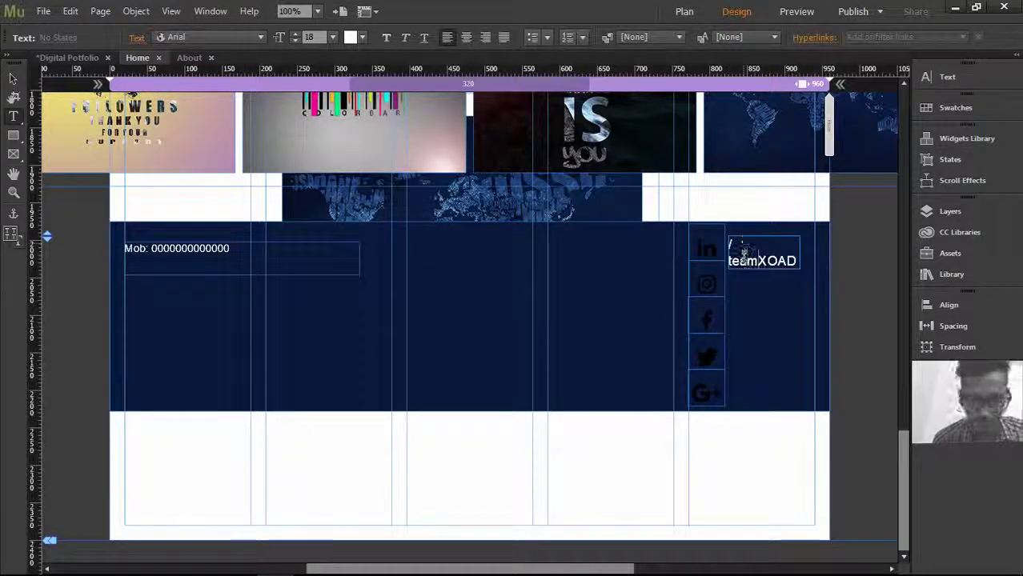
pyautogui.hotkey('ctrl', 'a')
pyautogui.click(333, 36)
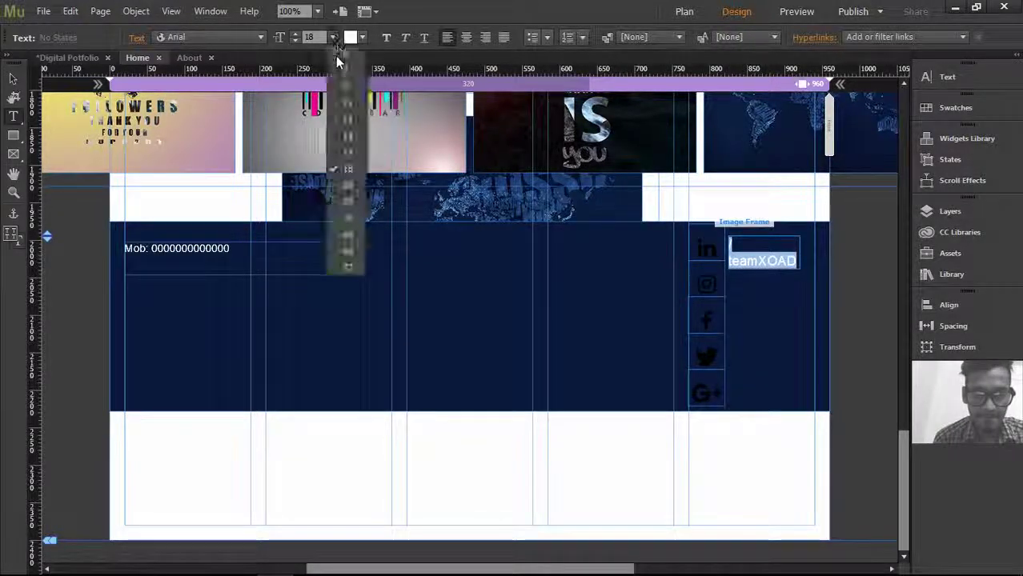
pyautogui.click(346, 145)
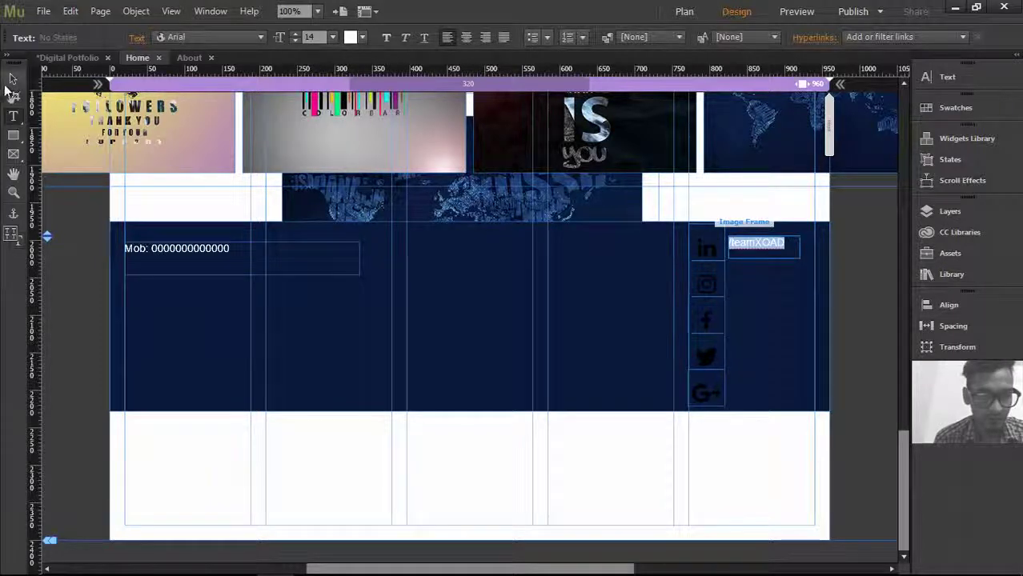
pyautogui.press('Escape')
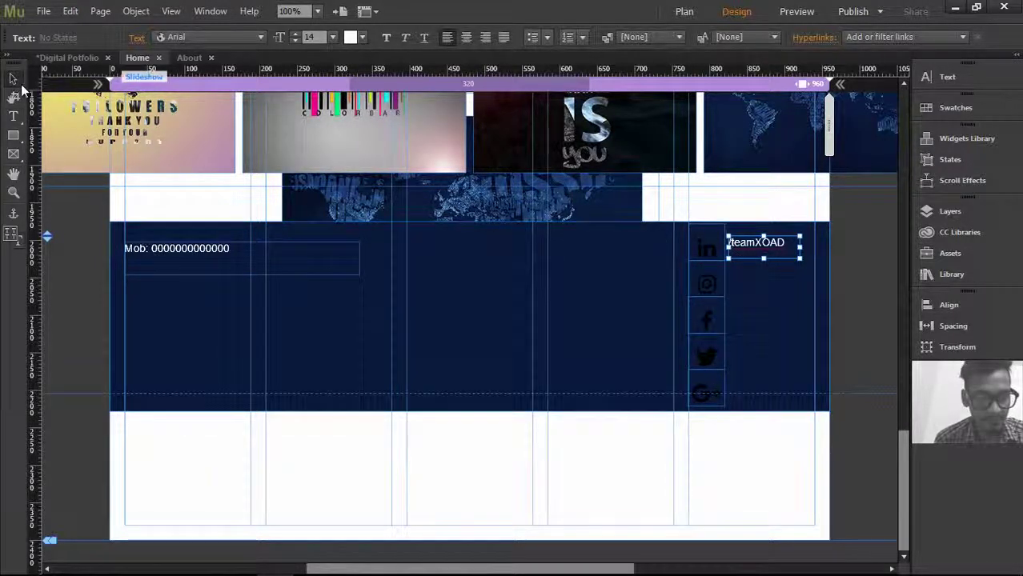
# Step: Shorten the "/teamXOAD" text frame to its single line and position it beside the LinkedIn icon
pyautogui.moveTo(764, 249); pyautogui.dragTo(759, 257)
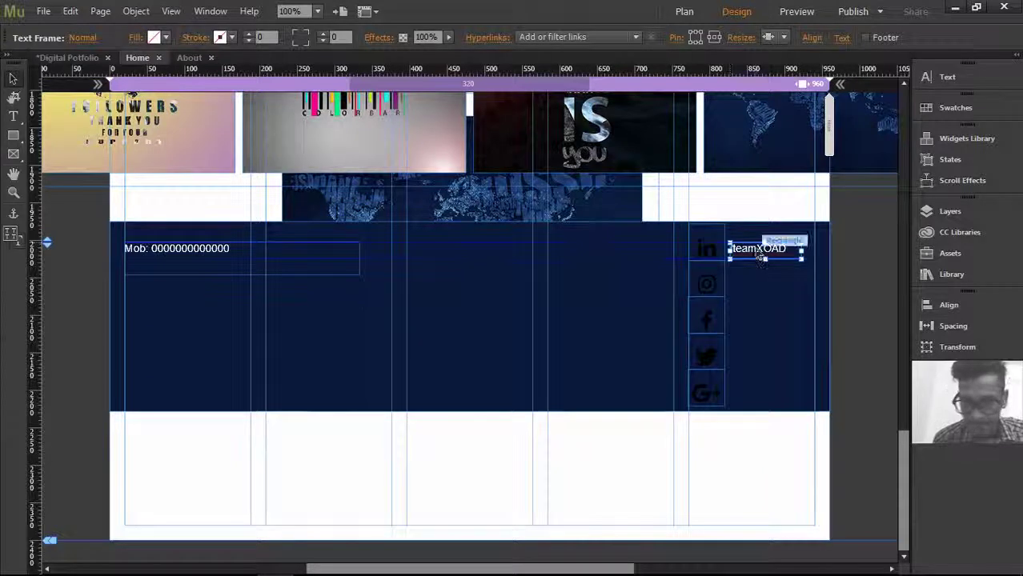
pyautogui.click(758, 298)
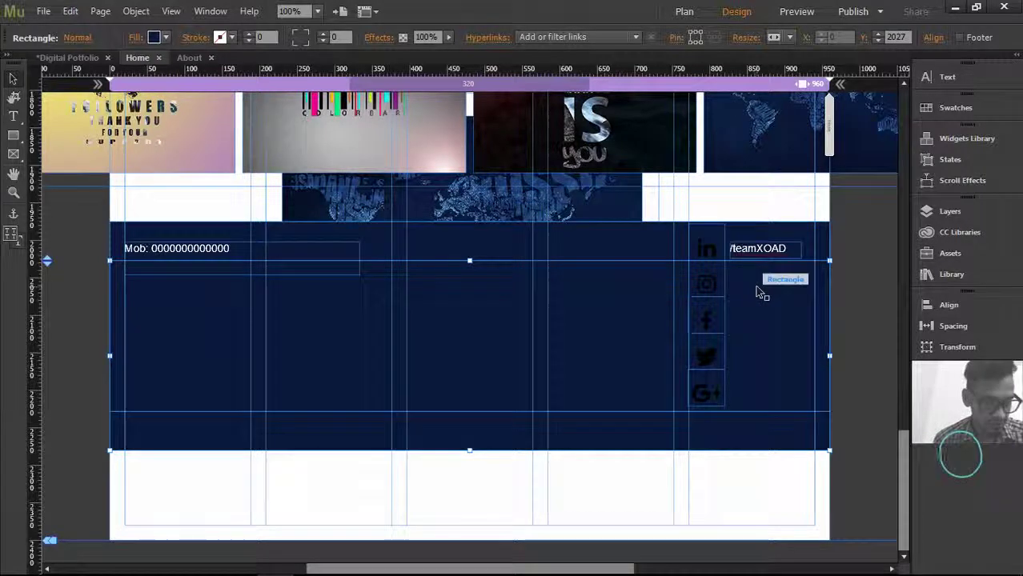
pyautogui.hotkey('ctrl', 'z')
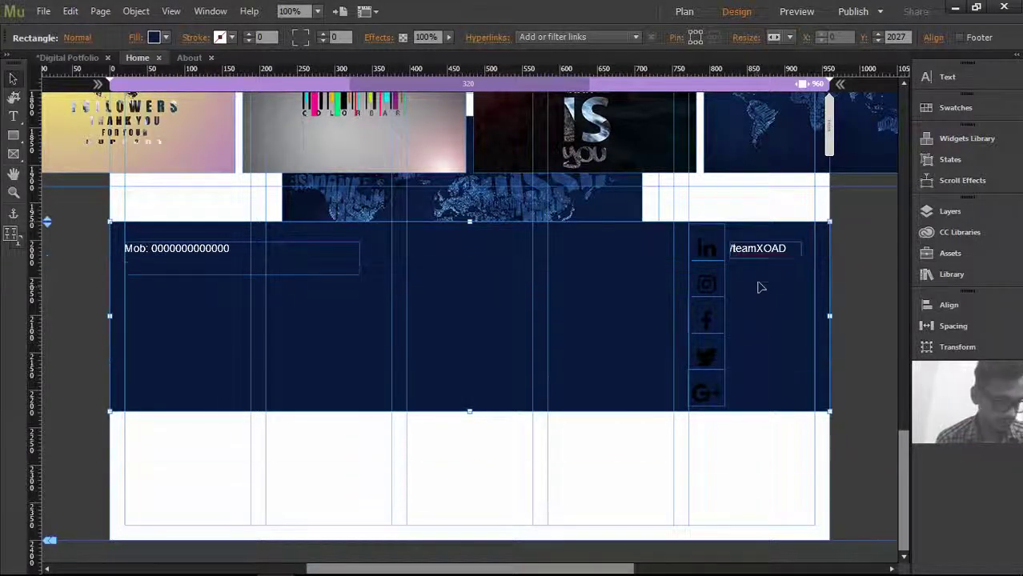
pyautogui.click(765, 249)
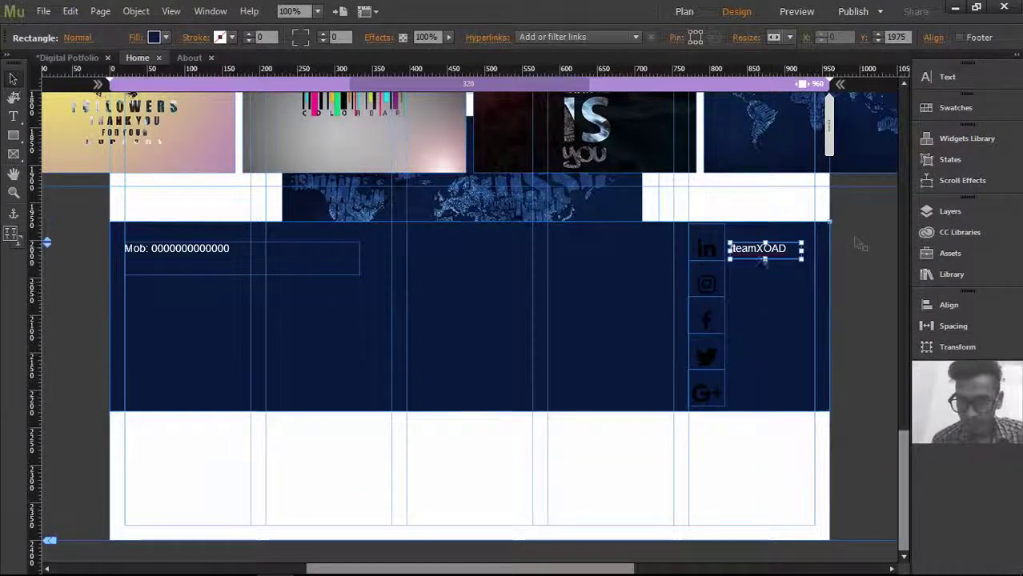
pyautogui.click(761, 295)
pyautogui.moveTo(762, 256); pyautogui.dragTo(761, 250)
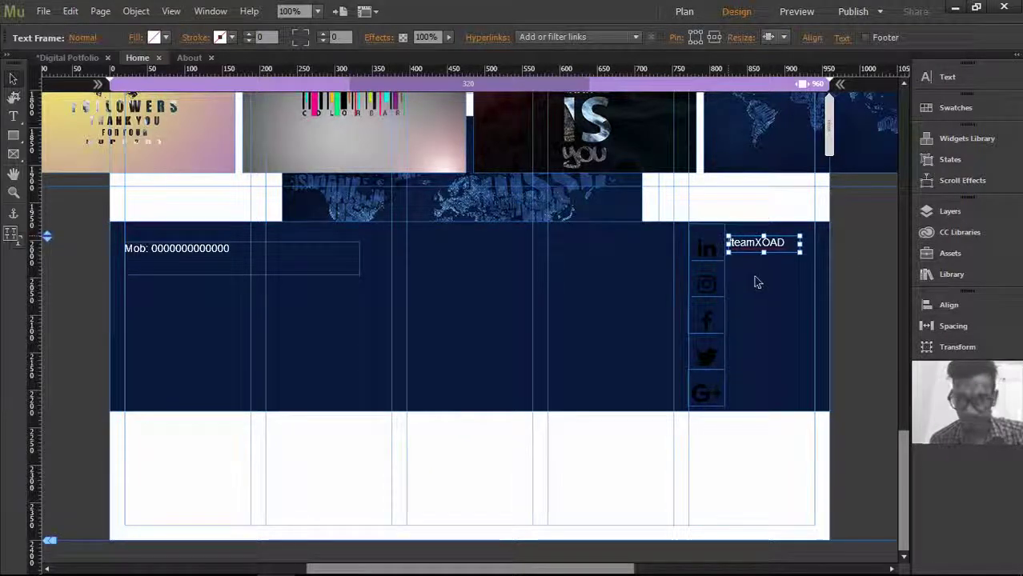
# Step: Duplicate the "/teamXOAD" label and place the copy beside the Instagram icon, aligned under the LinkedIn label
pyautogui.hotkey('ctrl', 'c')
pyautogui.hotkey('ctrl', 'v')
pyautogui.moveTo(467, 320); pyautogui.dragTo(763, 283)
# Step: Duplicate the LinkedIn and Instagram labels together and place the pair beside the Facebook and Twitter icons
pyautogui.keyDown('shift'); pyautogui.click(761, 251); pyautogui.keyUp('shift')
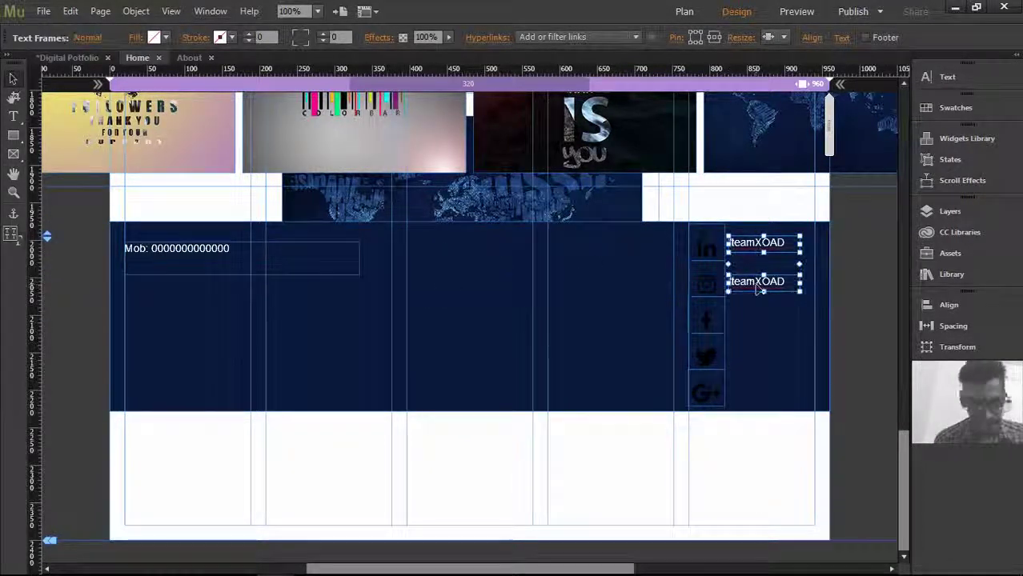
pyautogui.hotkey('ctrl', 'c')
pyautogui.click(738, 305)
pyautogui.hotkey('ctrl', 'v')
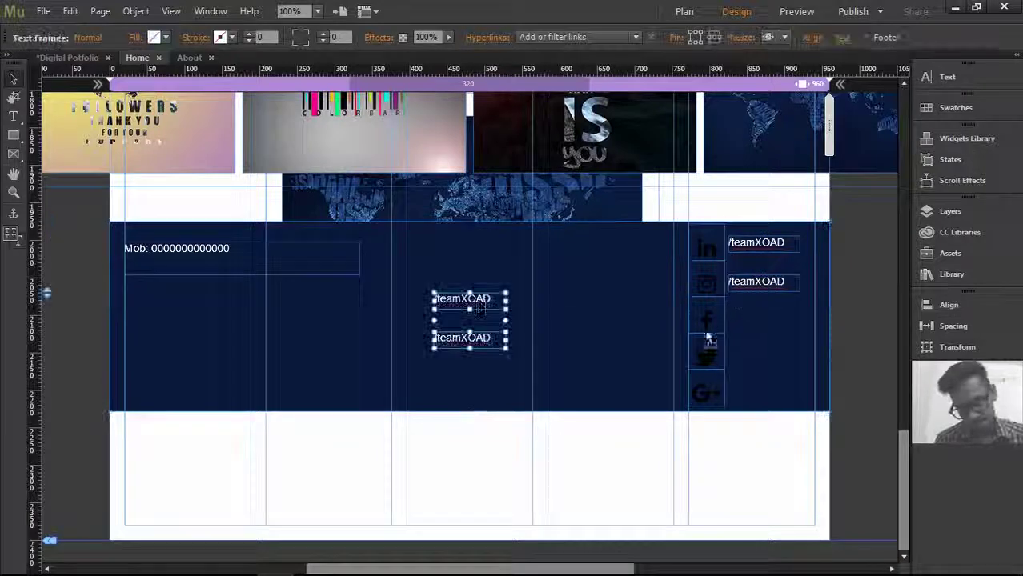
pyautogui.moveTo(479, 310); pyautogui.dragTo(772, 326)
# Step: Duplicate the Twitter label and place the copy beside the Google+ icon
pyautogui.click(773, 364)
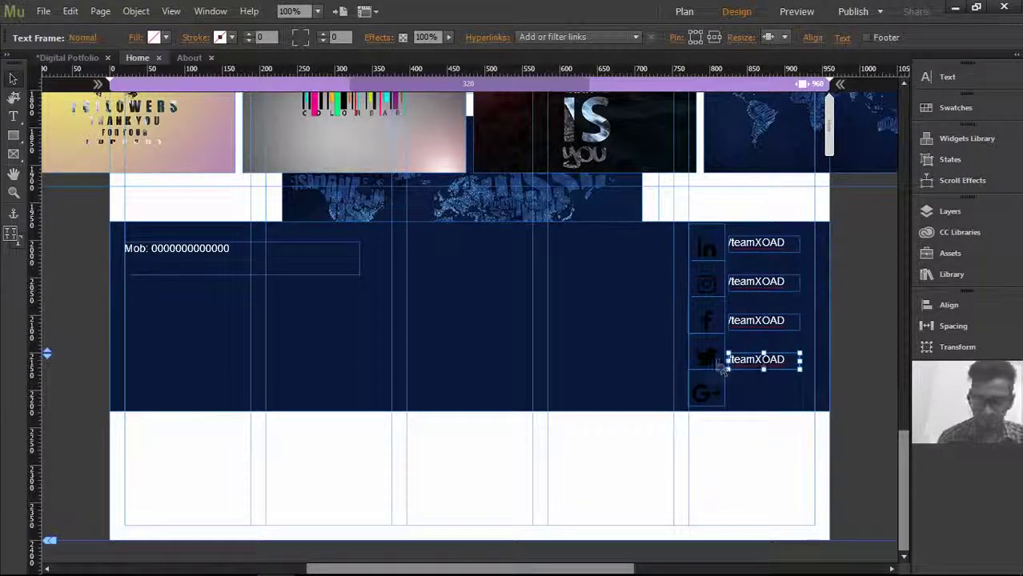
pyautogui.hotkey('ctrl', 'c')
pyautogui.hotkey('ctrl', 'v')
pyautogui.moveTo(468, 316); pyautogui.dragTo(767, 403)
# Step: Shorten the Home page by raising its bottom boundary to just below the footer rectangle
pyautogui.click(320, 269)
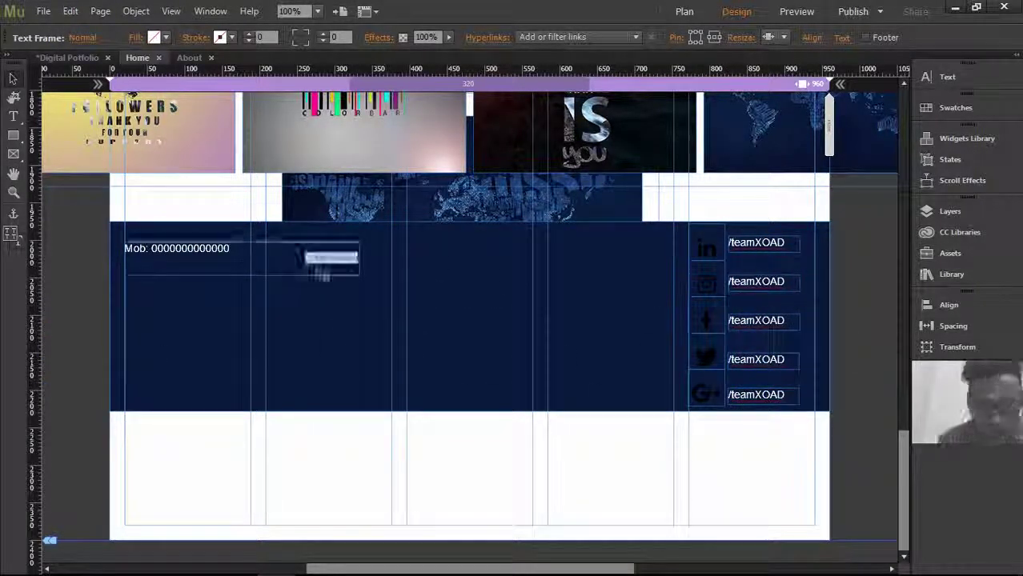
pyautogui.moveTo(49, 540); pyautogui.dragTo(50, 426)
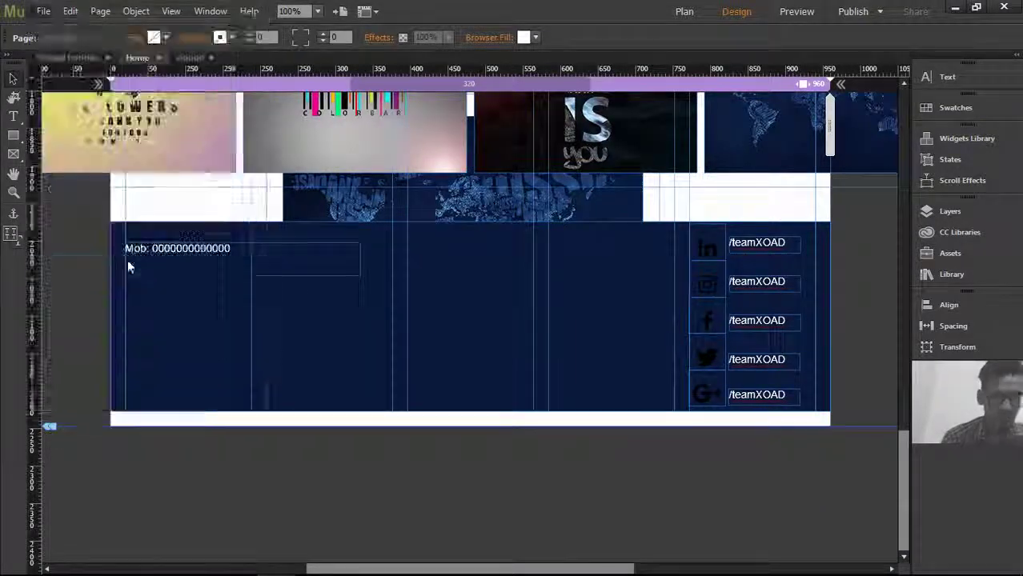
# Step: Preview the Home page in the browser and review it from the header down to the footer and back
pyautogui.hotkey('ctrl', 'shift', 'e')
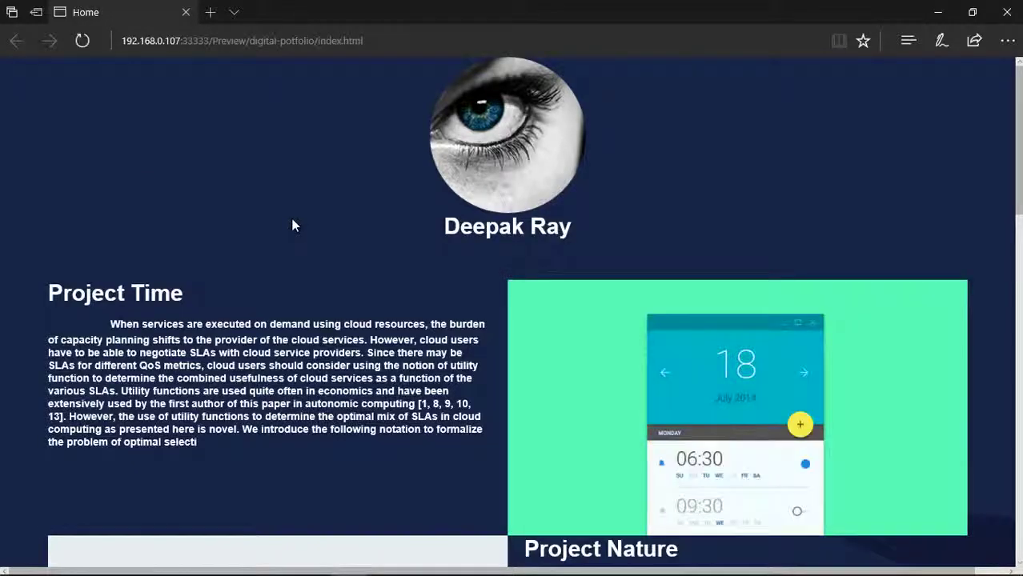
pyautogui.scroll(-15, 307, 238)
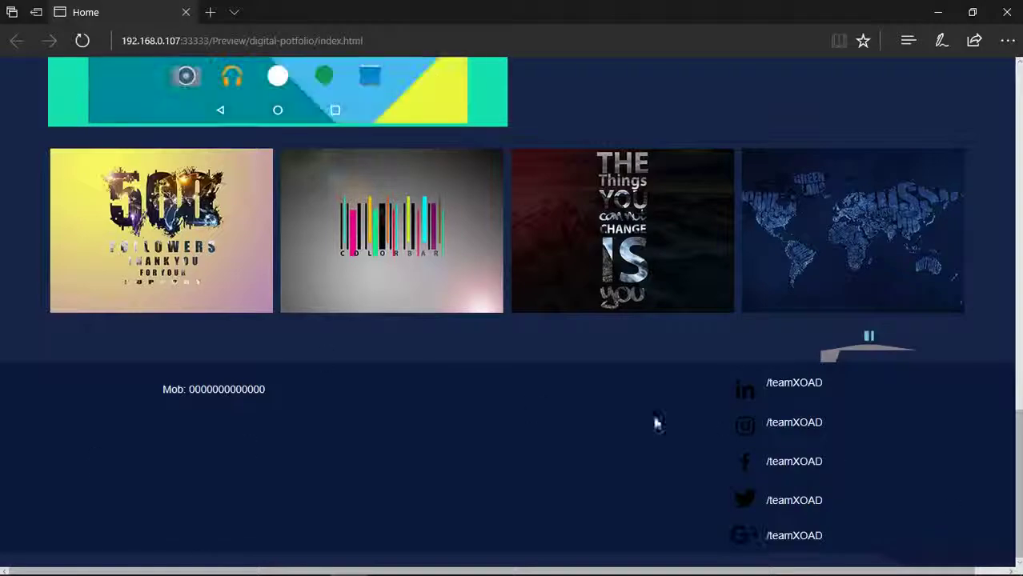
pyautogui.scroll(10, 655, 423)
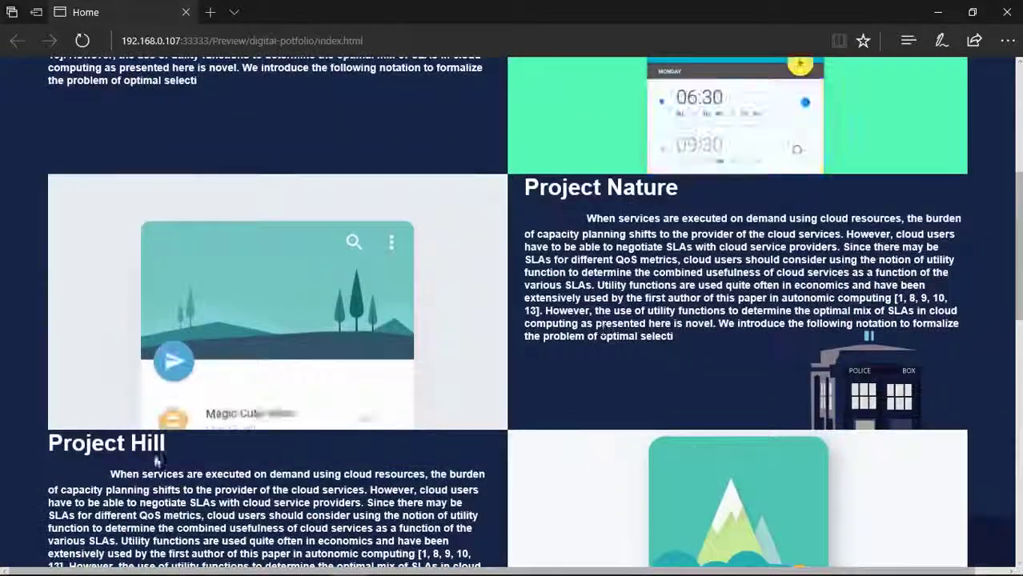
pyautogui.scroll(5, 604, 330)
pyautogui.moveTo(1016, 144); pyautogui.dragTo(1016, 64)
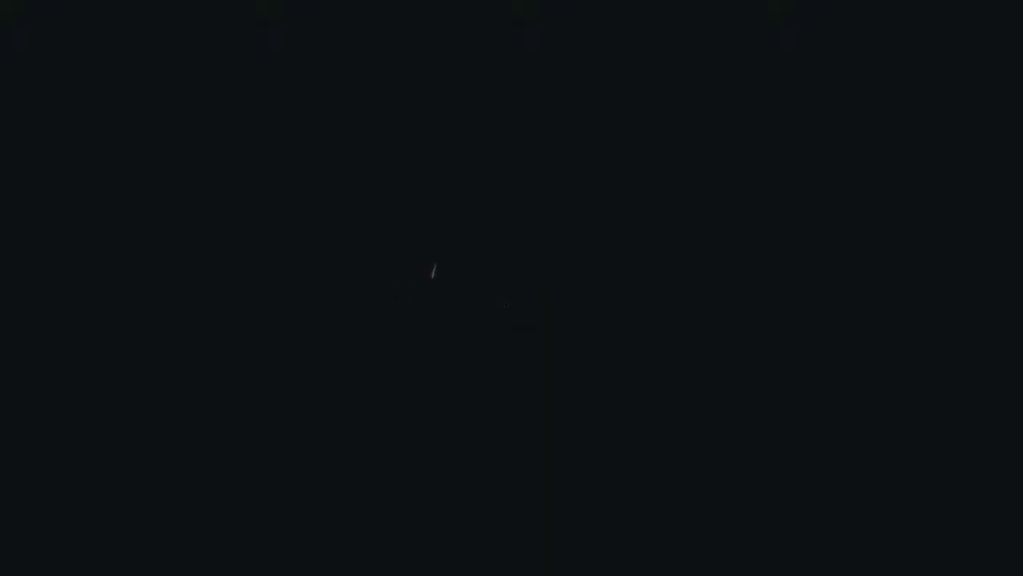